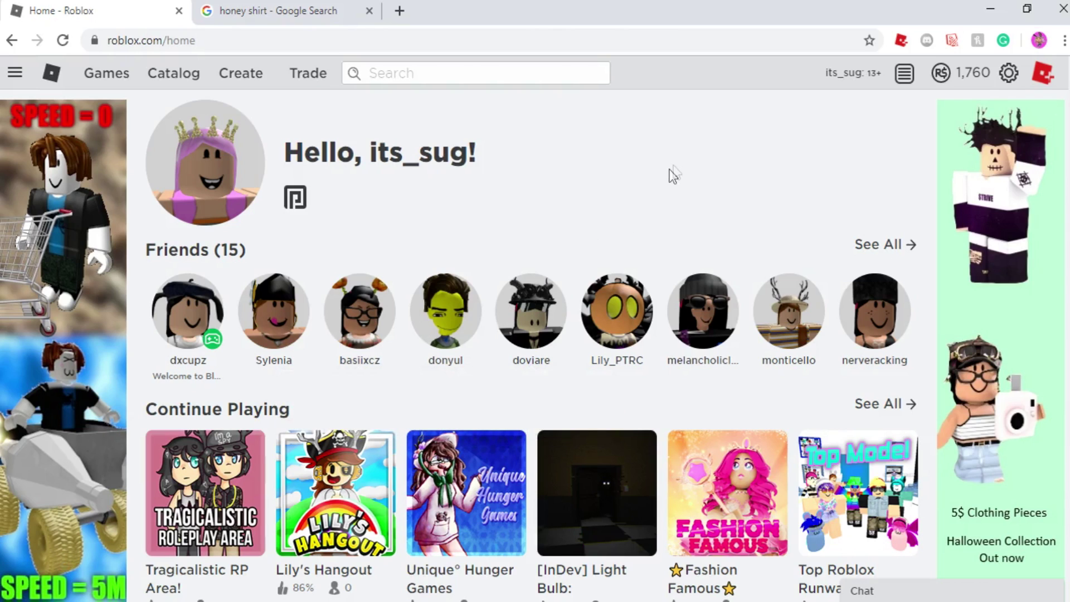
Step: Open the Roblox Premium membership page and review the monthly plans offered
{"action": "left_click", "coordinate": [16, 74]}
{"action": "left_click", "coordinate": [53, 497]}
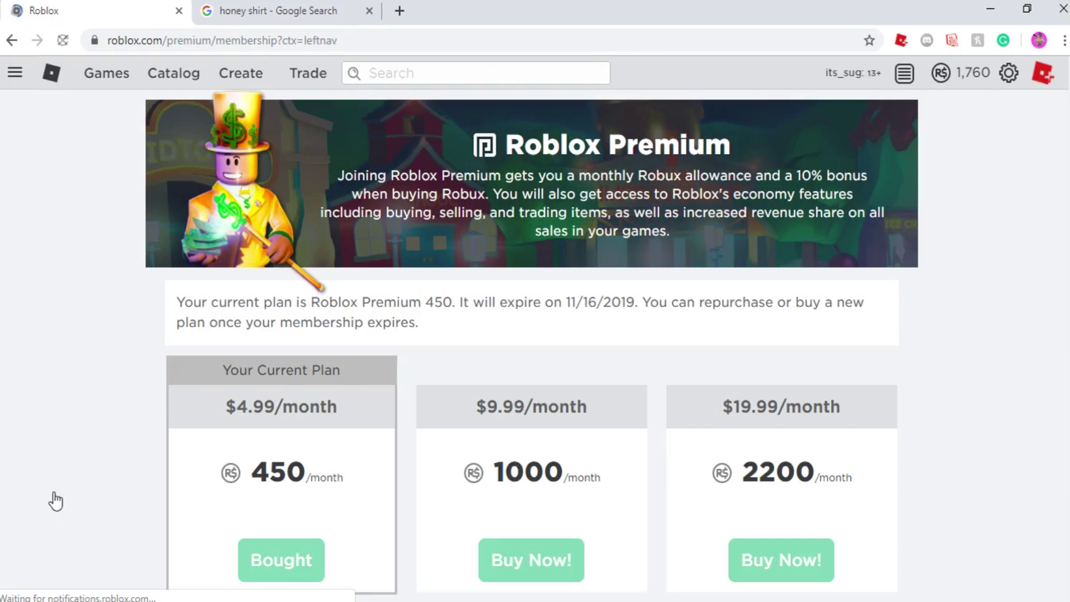
{"action": "scroll", "coordinate": [437, 334], "scroll_direction": "down", "scroll_amount": 1}
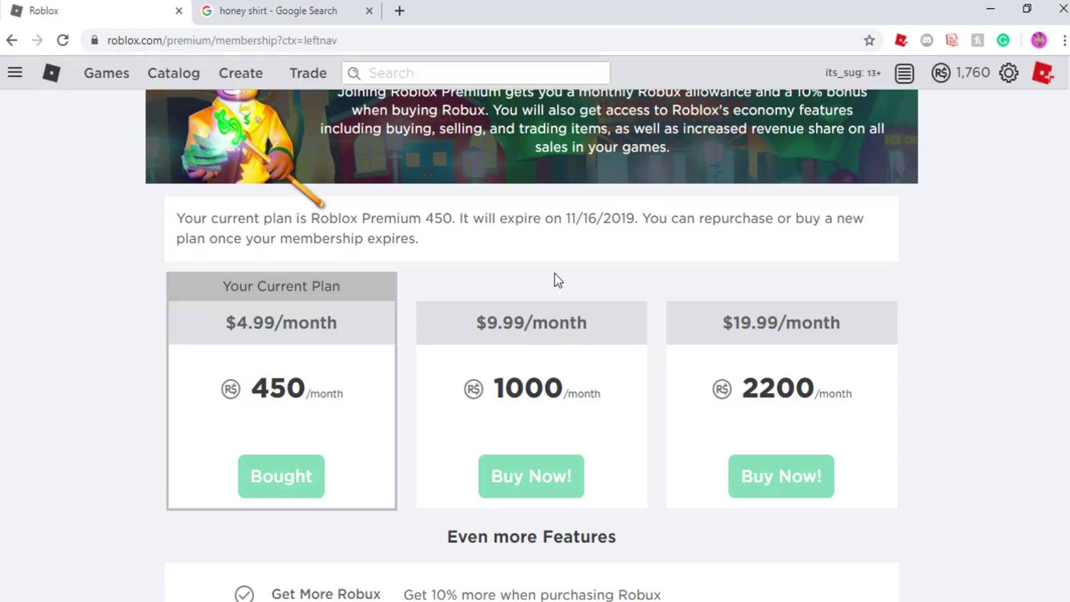
{"action": "scroll", "coordinate": [554, 274], "scroll_direction": "up", "scroll_amount": 2}
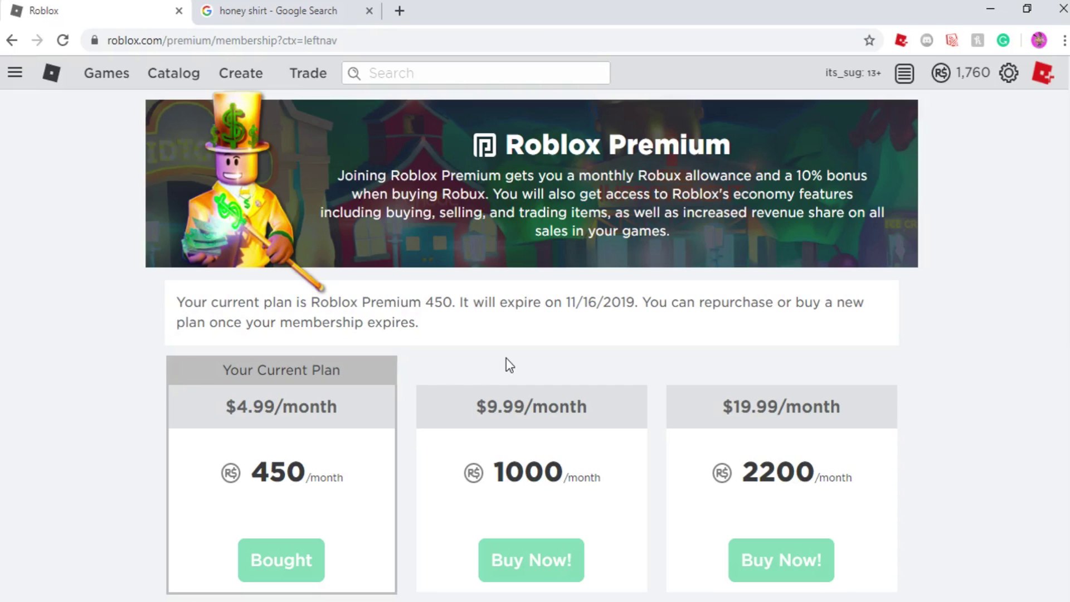
Step: Go to the Shirts section of My Creations and open the shirt template image from its download link
{"action": "left_click", "coordinate": [248, 78]}
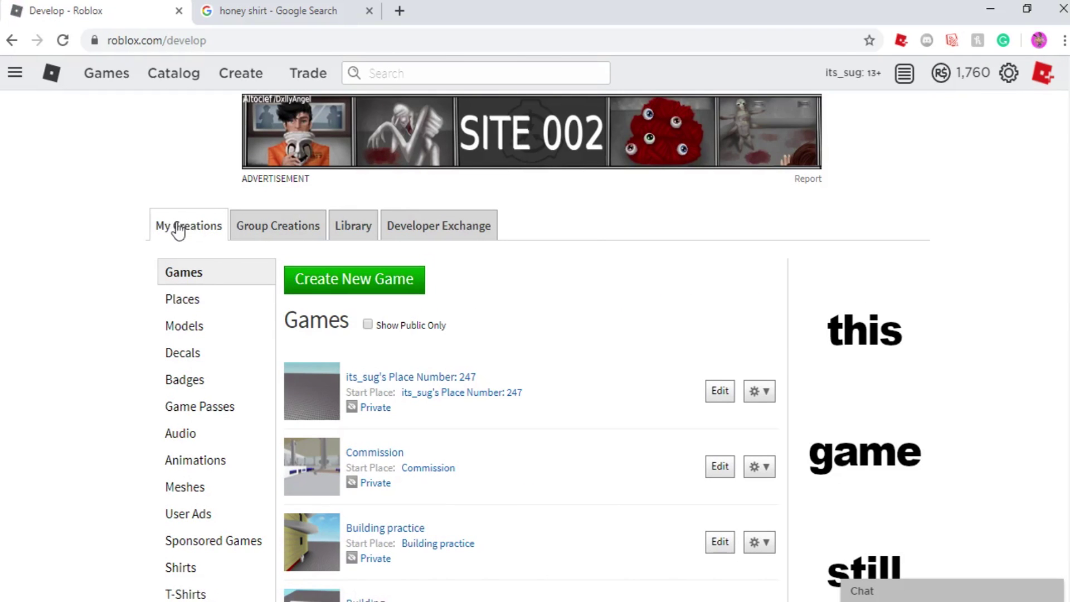
{"action": "scroll", "coordinate": [201, 444], "scroll_direction": "down", "scroll_amount": 3}
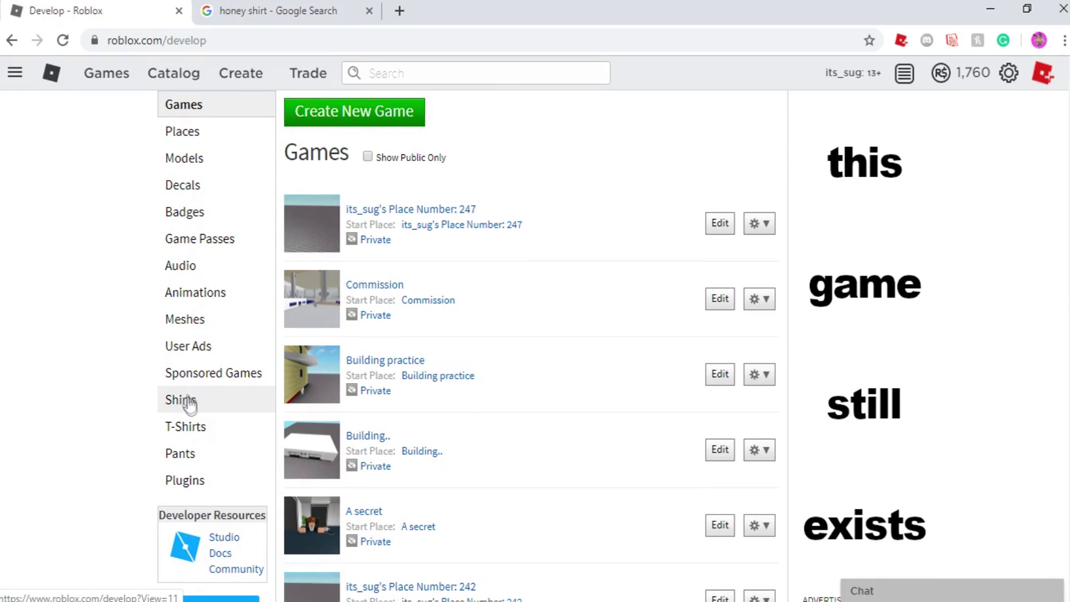
{"action": "left_click", "coordinate": [190, 402]}
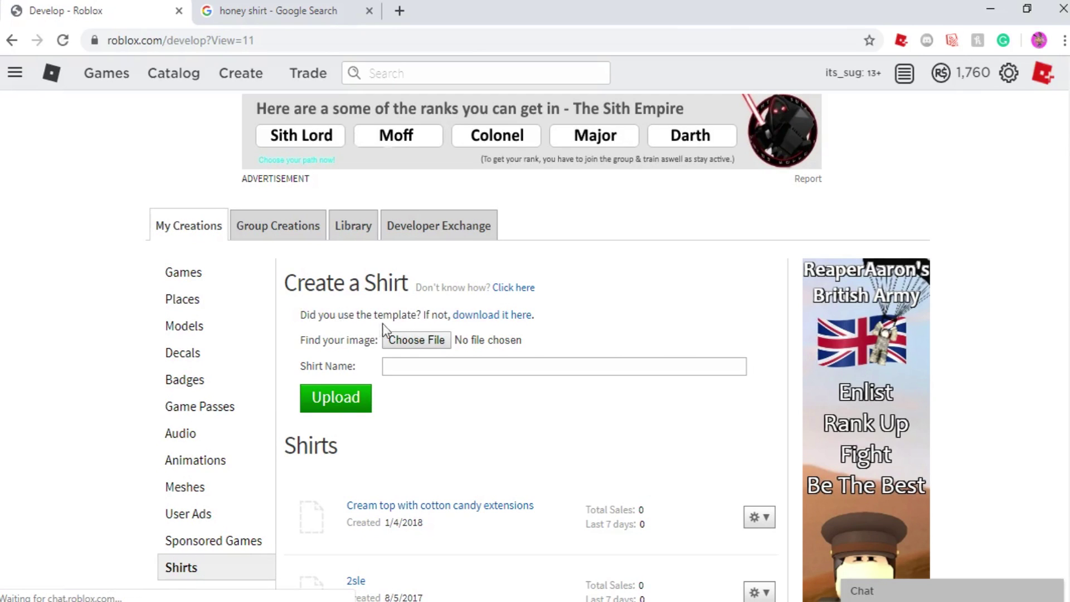
{"action": "left_click", "coordinate": [504, 322]}
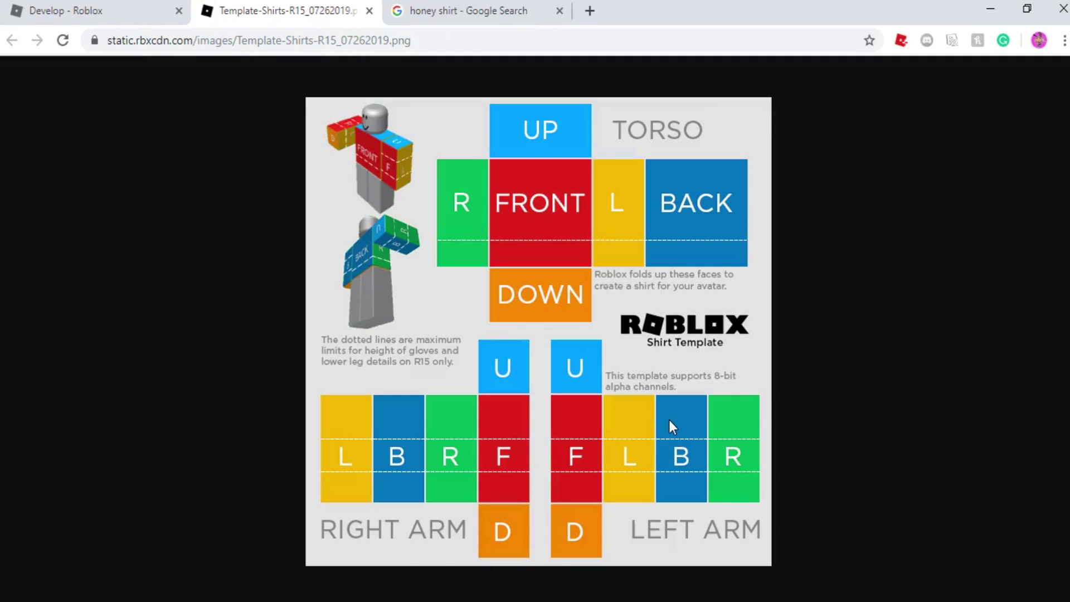
Step: Copy the shirt template image and paste it into a new 585 × 559 pixel image in paint.net
{"action": "right_click", "coordinate": [553, 347]}
{"action": "left_click", "coordinate": [600, 400]}
{"action": "mouse_move", "coordinate": [444, 601]}
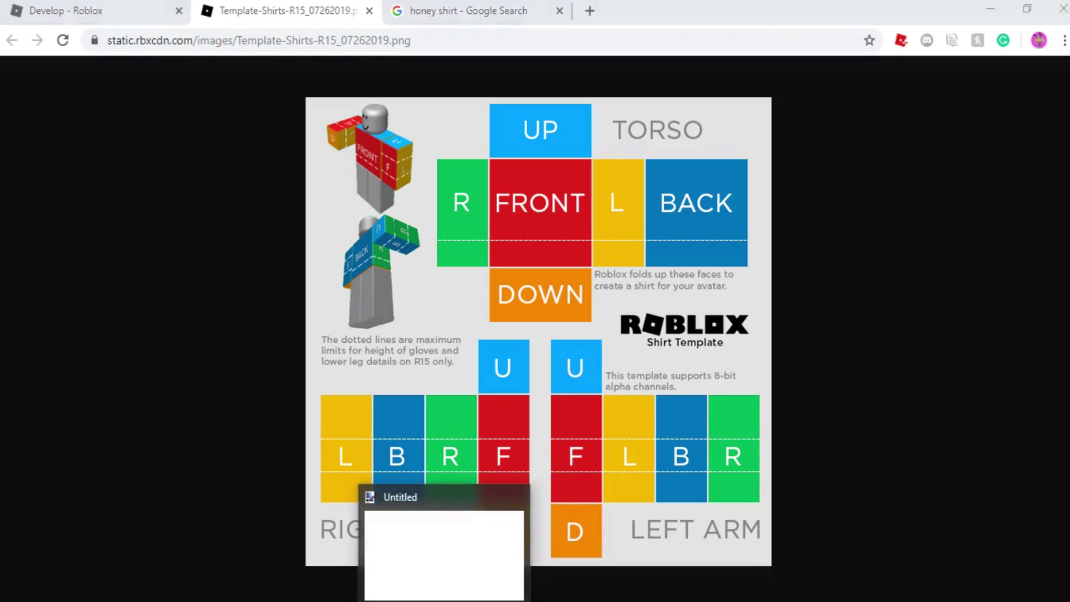
{"action": "left_click", "coordinate": [444, 580]}
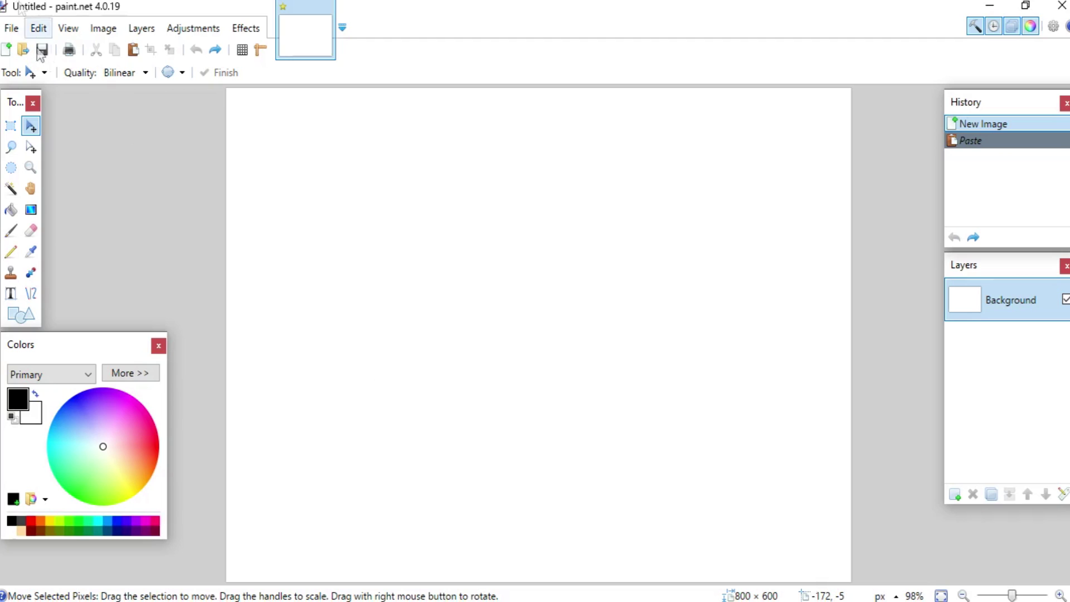
{"action": "left_click", "coordinate": [11, 28]}
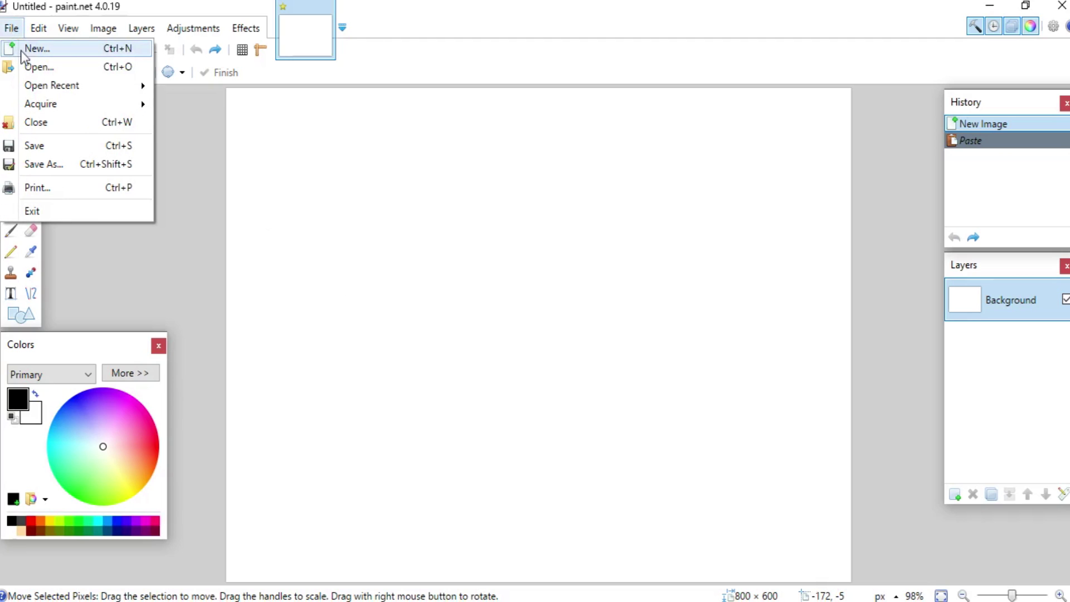
{"action": "left_click", "coordinate": [23, 52]}
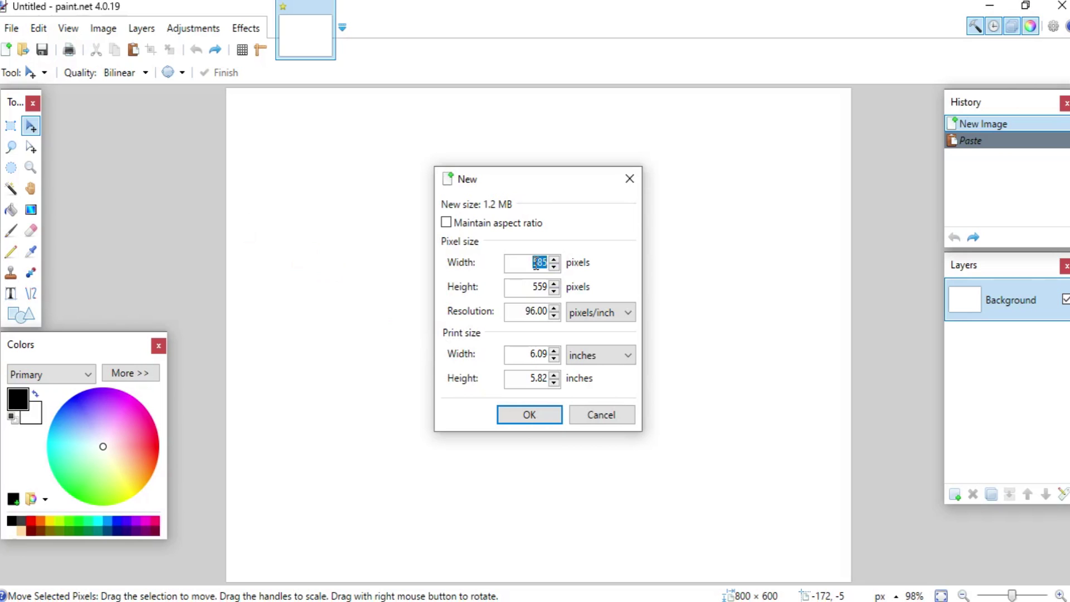
{"action": "left_click", "coordinate": [552, 415]}
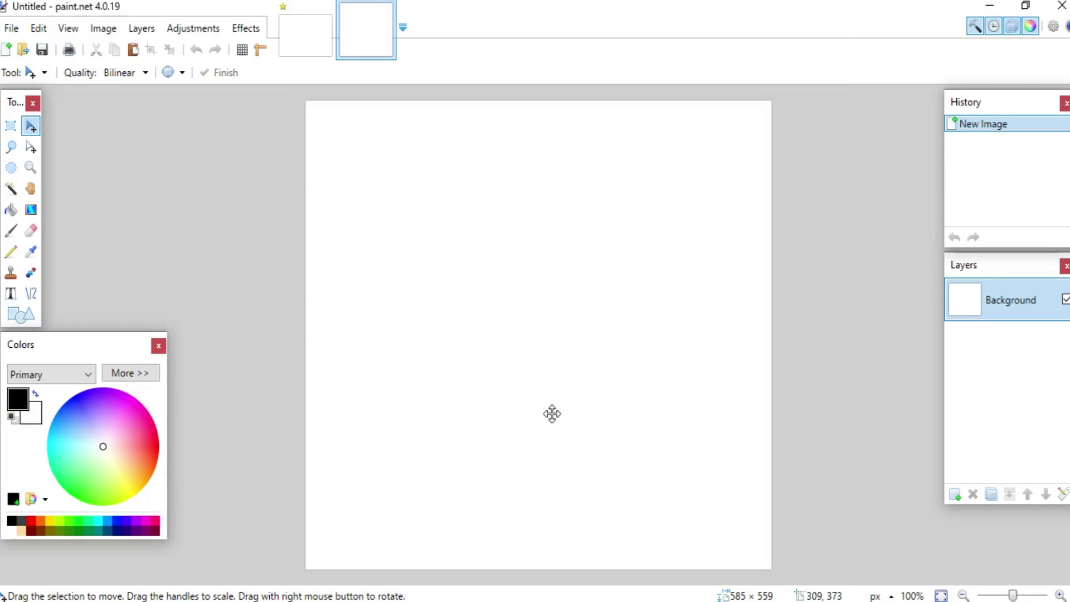
{"action": "key", "text": "ctrl+v"}
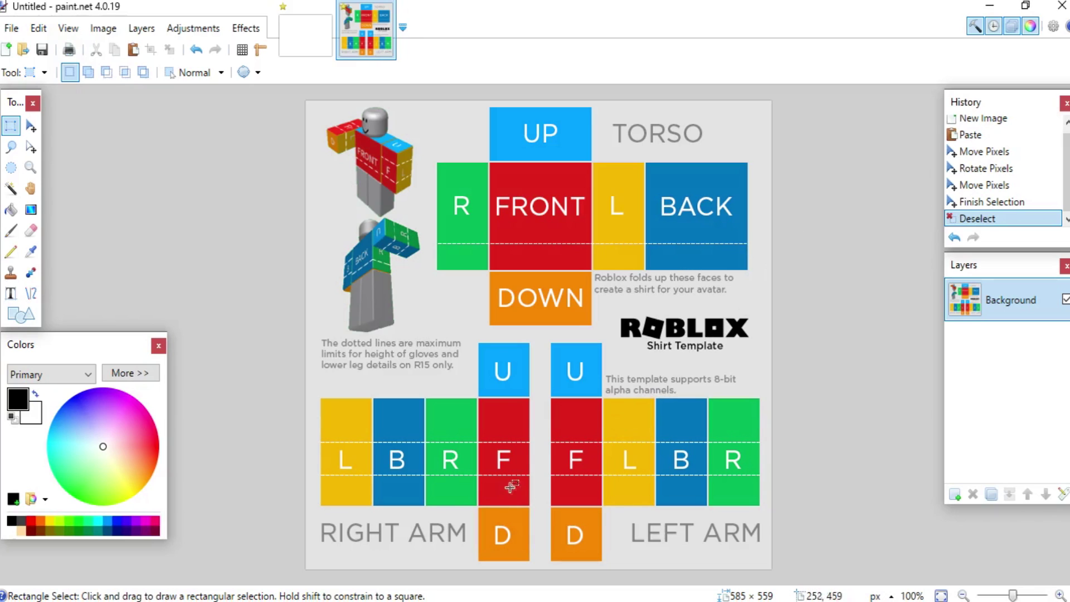
Step: Return to the browser's honey shirt image search and copy the enlarged photo of the yellow HONEY crop top
{"action": "left_click", "coordinate": [394, 519]}
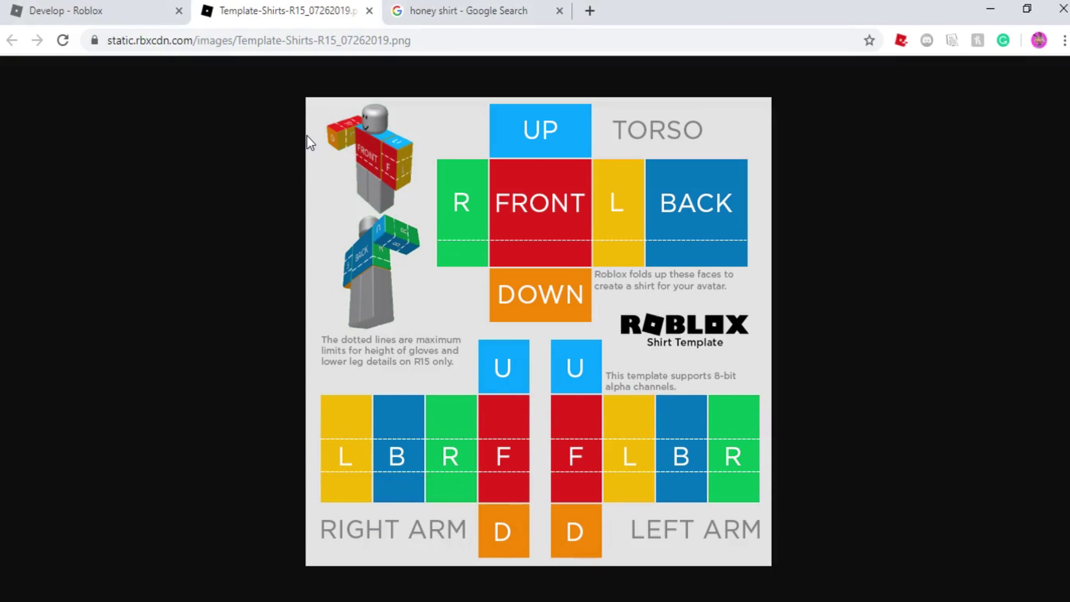
{"action": "left_click", "coordinate": [396, 15]}
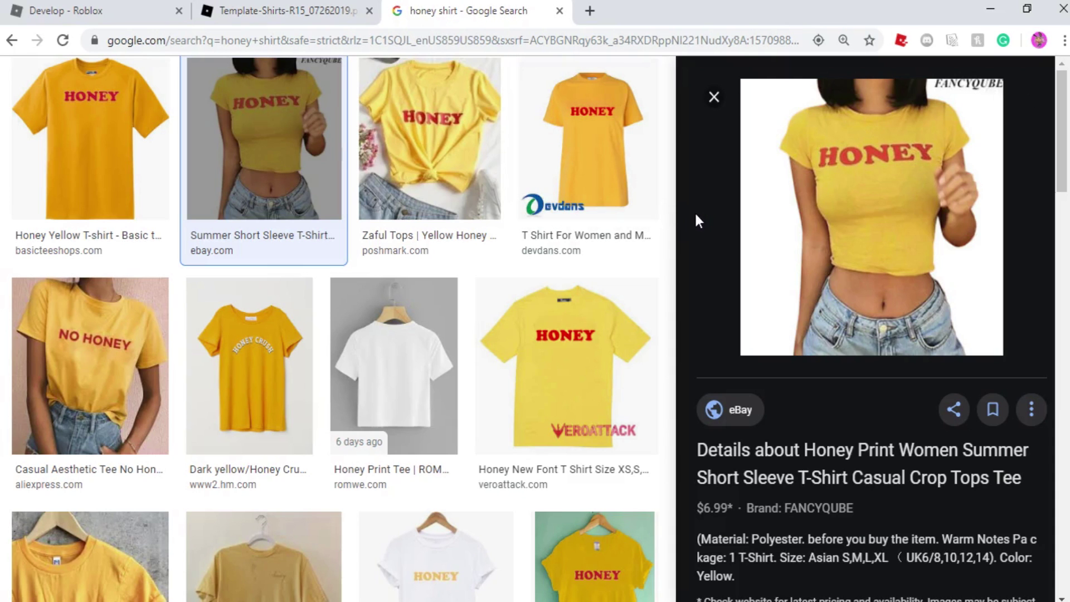
{"action": "right_click", "coordinate": [875, 221]}
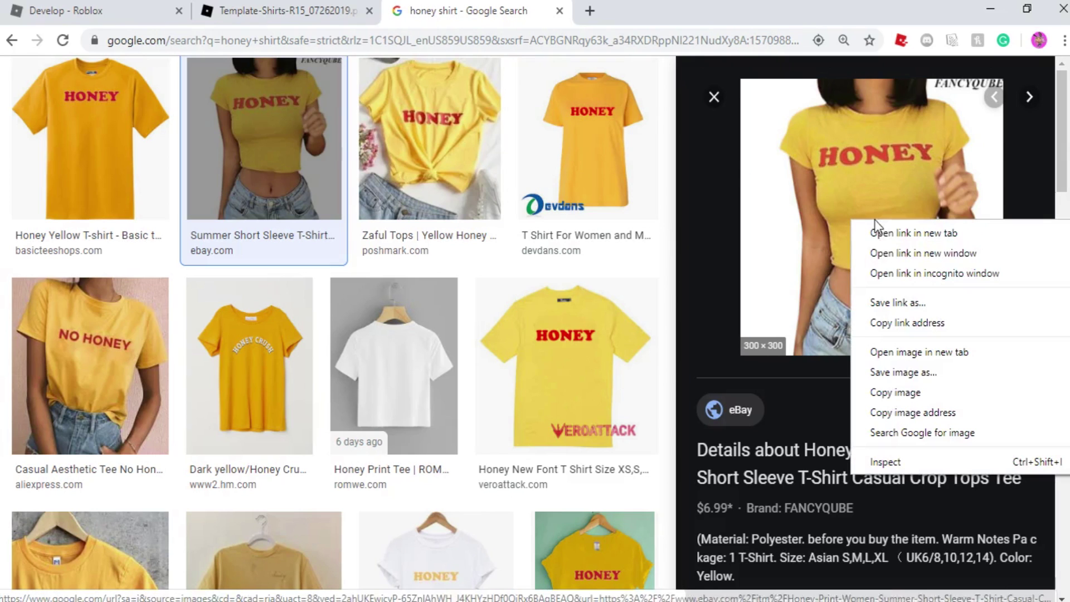
{"action": "left_click", "coordinate": [897, 393]}
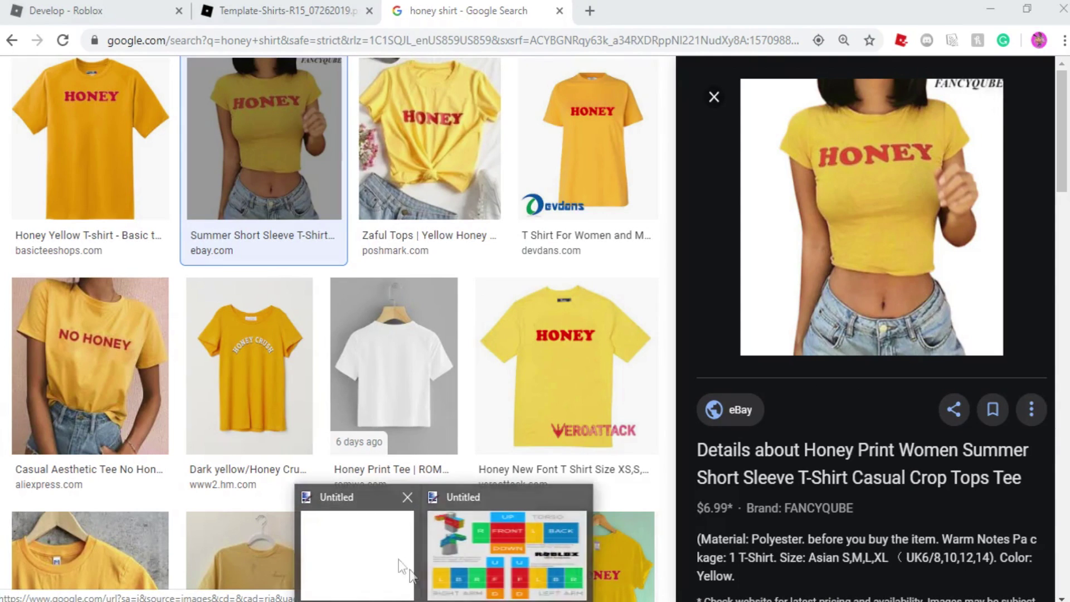
Step: Paste the copied shirt photo into a new 300 × 300 pixel image in paint.net and deselect it
{"action": "left_click", "coordinate": [399, 559]}
{"action": "left_click", "coordinate": [11, 28]}
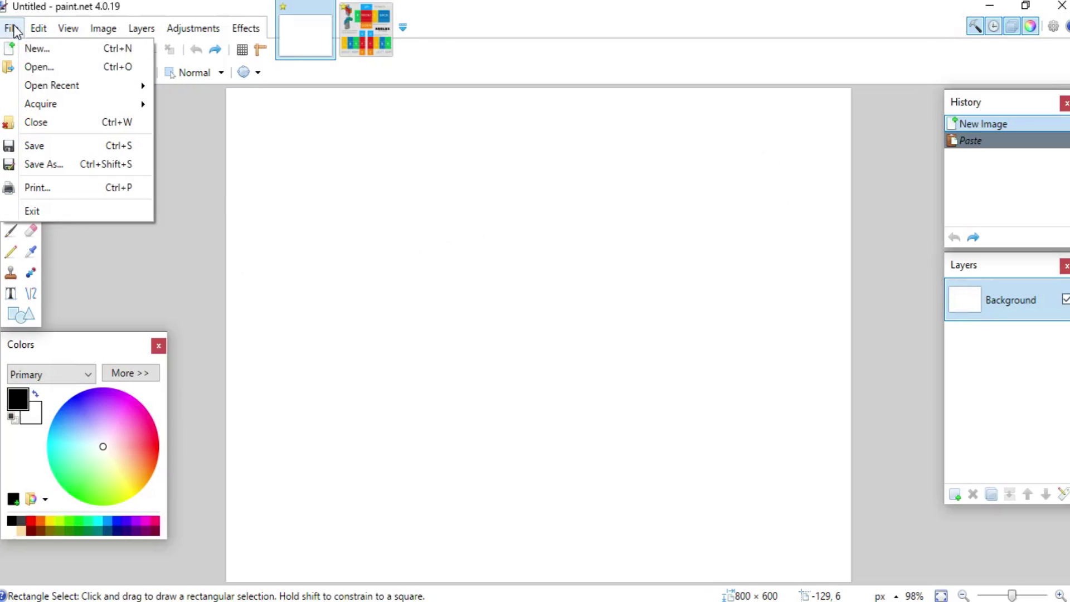
{"action": "left_click", "coordinate": [34, 49]}
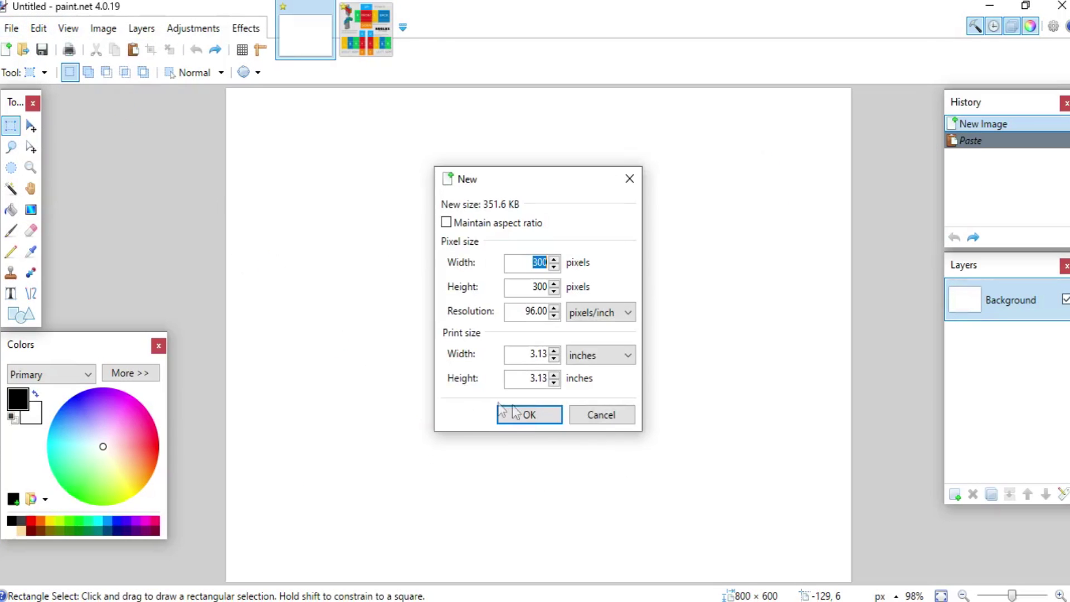
{"action": "left_click", "coordinate": [529, 414]}
{"action": "key", "text": "ctrl+v"}
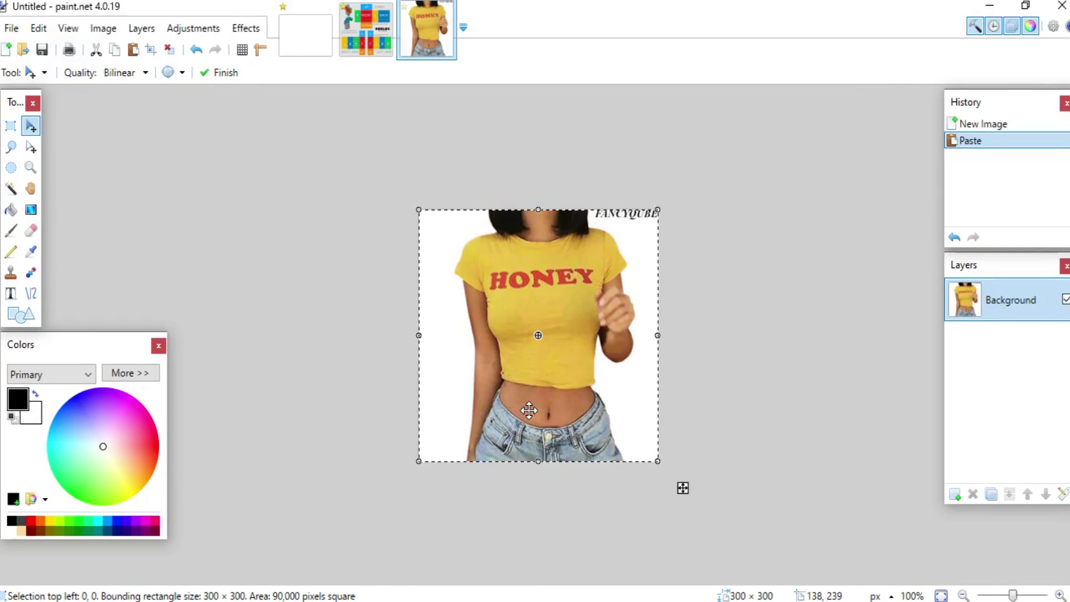
{"action": "left_click", "coordinate": [11, 126]}
{"action": "left_click", "coordinate": [390, 190]}
Step: Close the blank 800 × 600 image, keeping the template and shirt photo images open
{"action": "left_click", "coordinate": [327, 41]}
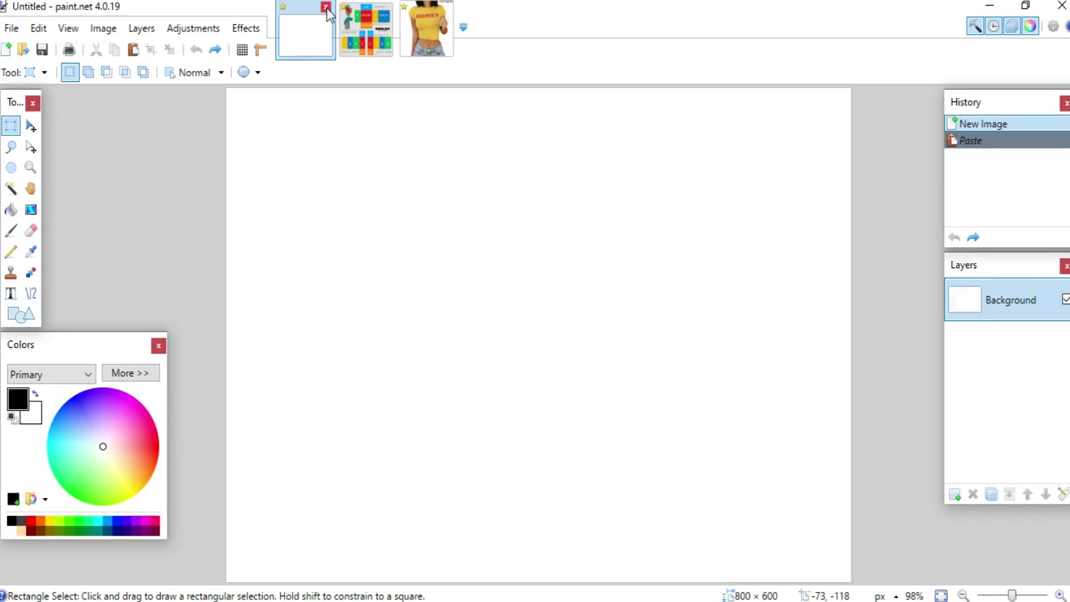
{"action": "left_click", "coordinate": [326, 8]}
{"action": "left_click", "coordinate": [478, 422]}
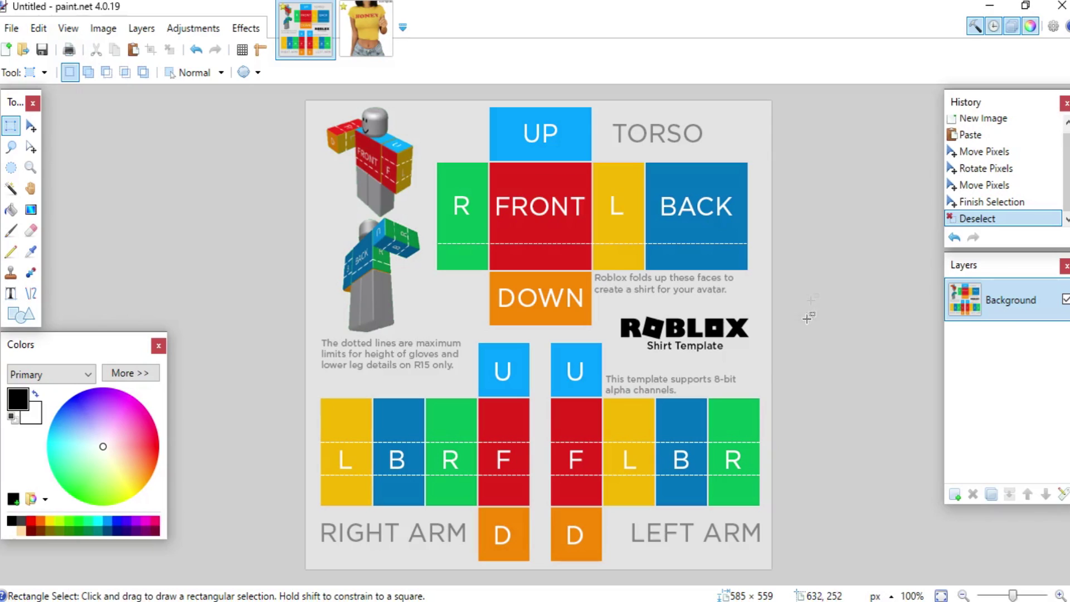
{"action": "left_click_drag", "start_coordinate": [450, 181], "coordinate": [481, 215]}
{"action": "left_click", "coordinate": [474, 198]}
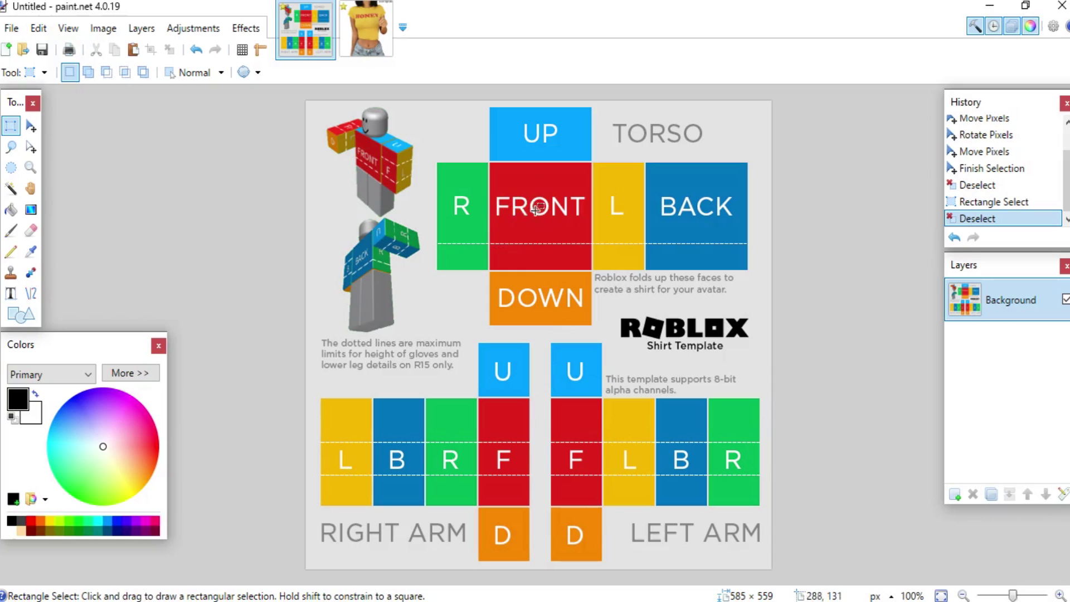
{"action": "mouse_move", "coordinate": [7, 98]}
{"action": "left_mouse_down"}
{"action": "mouse_move", "coordinate": [121, 105]}
{"action": "mouse_move", "coordinate": [18, 101]}
{"action": "left_mouse_up"}
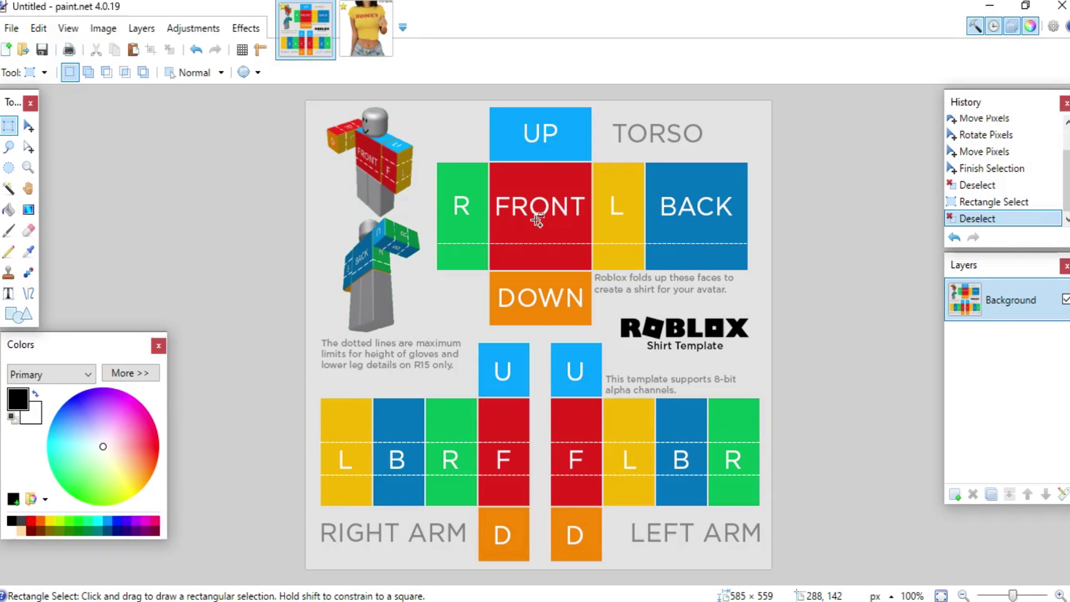
Step: Select and erase the 128 × 128 pixel FRONT torso panel, and likewise every other coloured torso and arm panel of the template
{"action": "scroll", "coordinate": [537, 221], "scroll_direction": "up", "scroll_amount": 5}
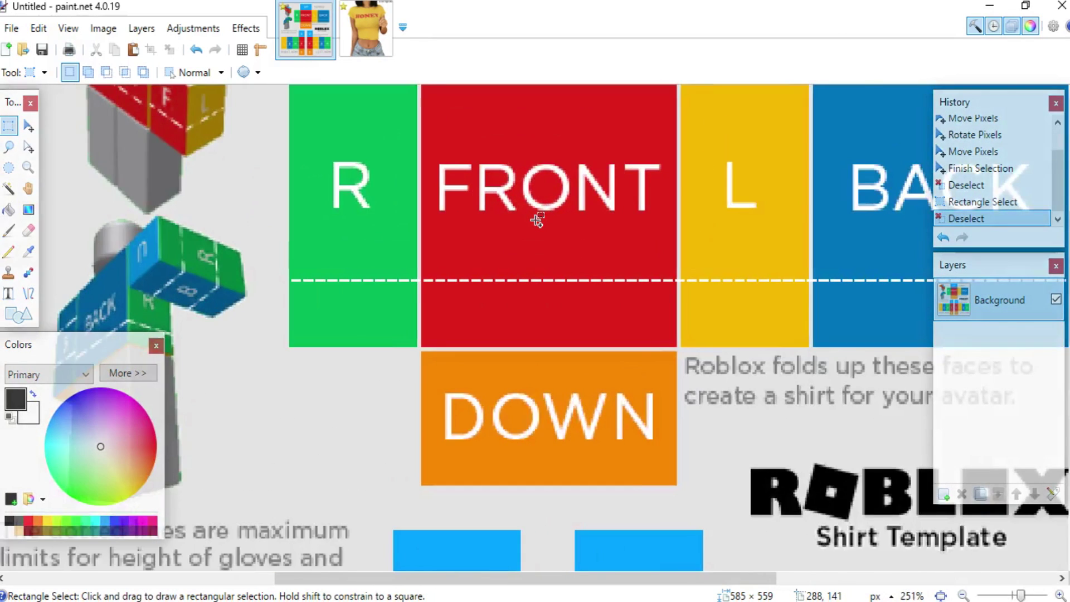
{"action": "scroll", "coordinate": [1067, 252], "scroll_direction": "up", "scroll_amount": 2}
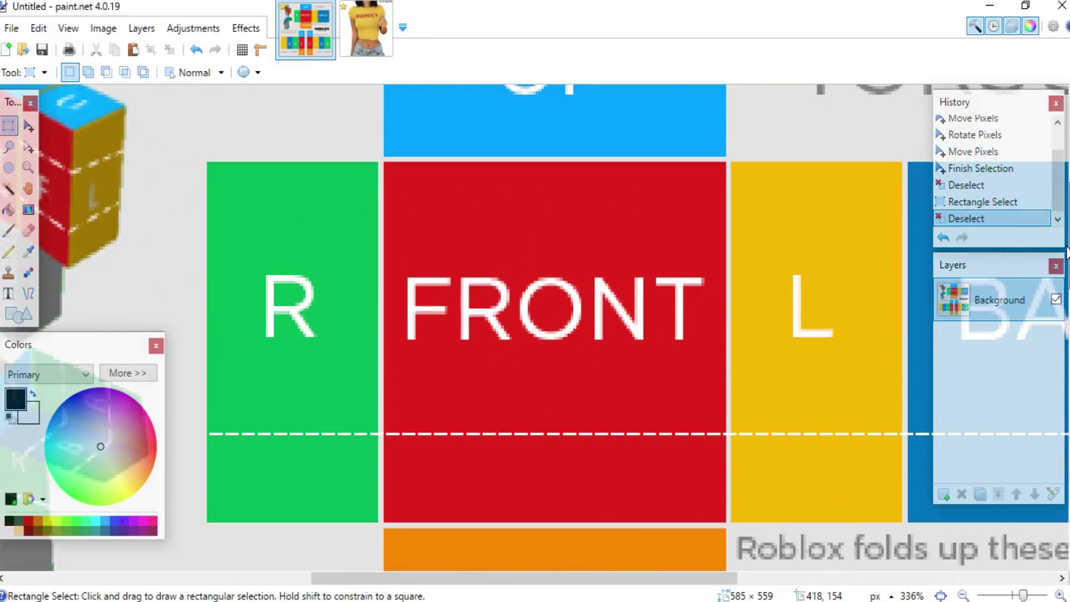
{"action": "left_click_drag", "start_coordinate": [385, 163], "coordinate": [723, 521]}
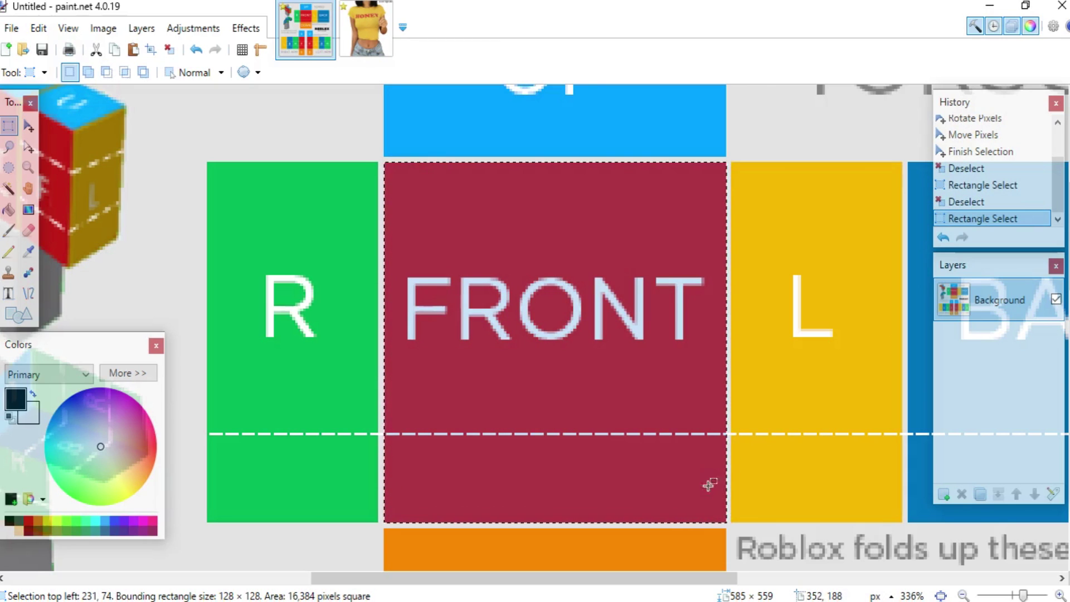
{"action": "key", "text": "Delete"}
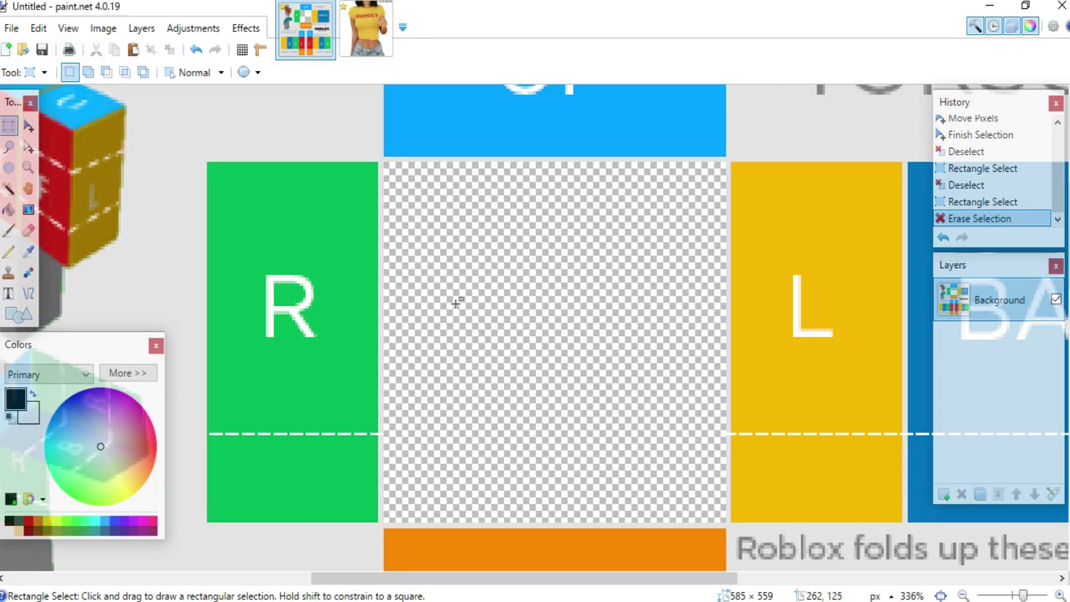
{"action": "scroll", "coordinate": [764, 318], "scroll_direction": "down", "scroll_amount": 4}
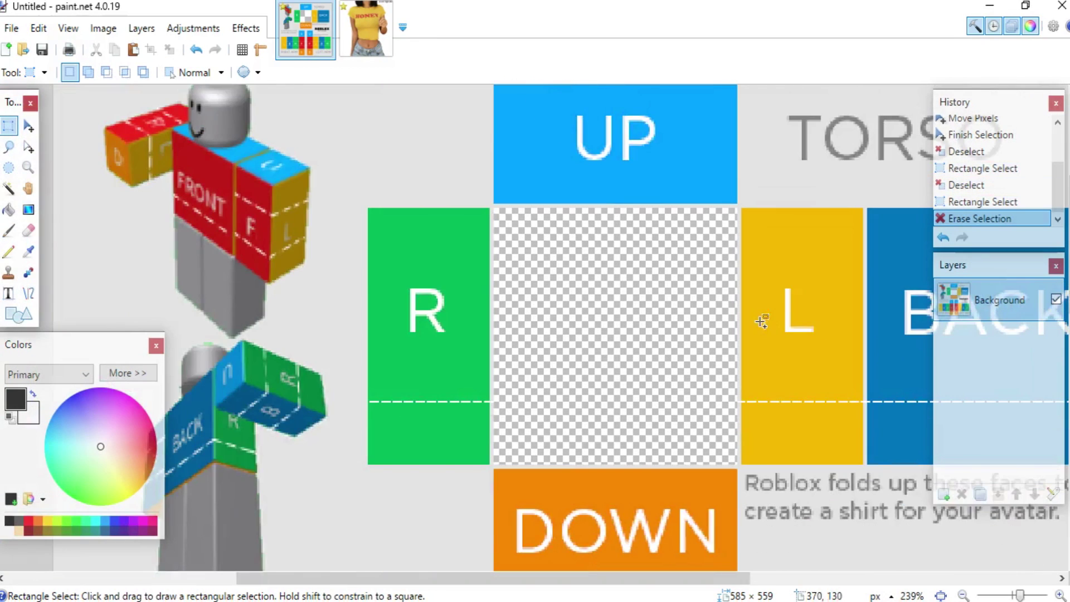
{"action": "scroll", "coordinate": [644, 299], "scroll_direction": "up", "scroll_amount": 6}
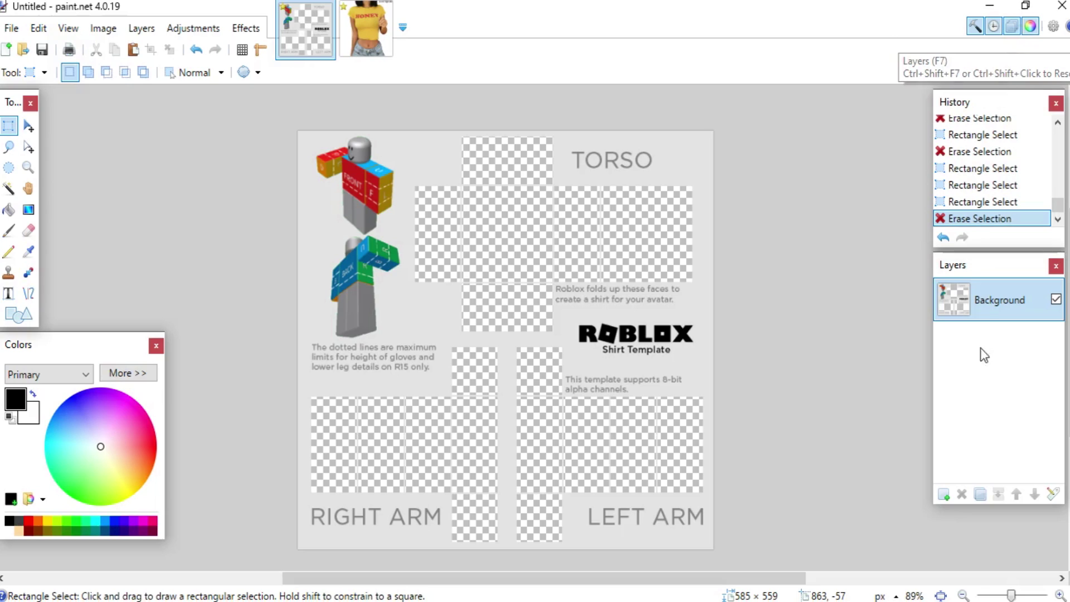
Step: Add a new layer to the template image and place it beneath the Background layer
{"action": "left_click", "coordinate": [945, 495]}
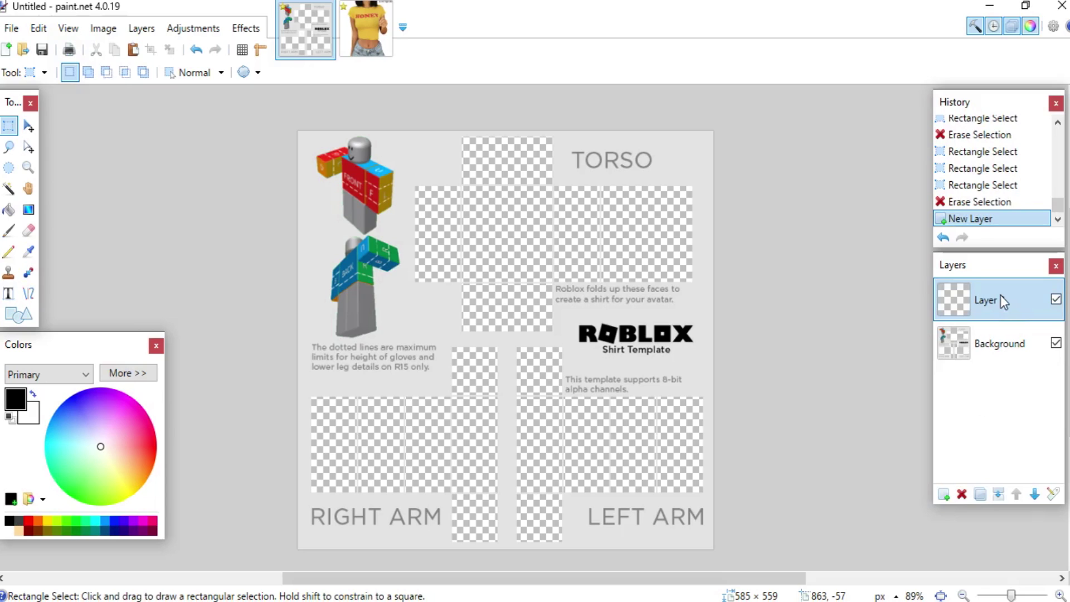
{"action": "left_click_drag", "start_coordinate": [1001, 301], "coordinate": [1004, 363]}
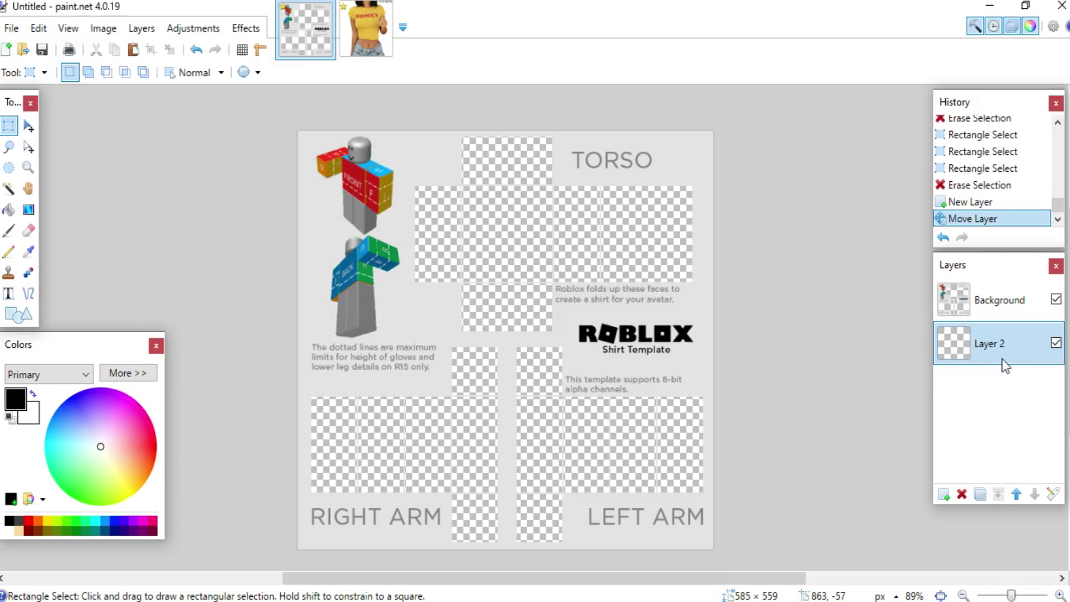
Step: Fill the empty layer beneath the template with the light peach palette colour, and add a new layer directly above it
{"action": "left_click", "coordinate": [18, 530]}
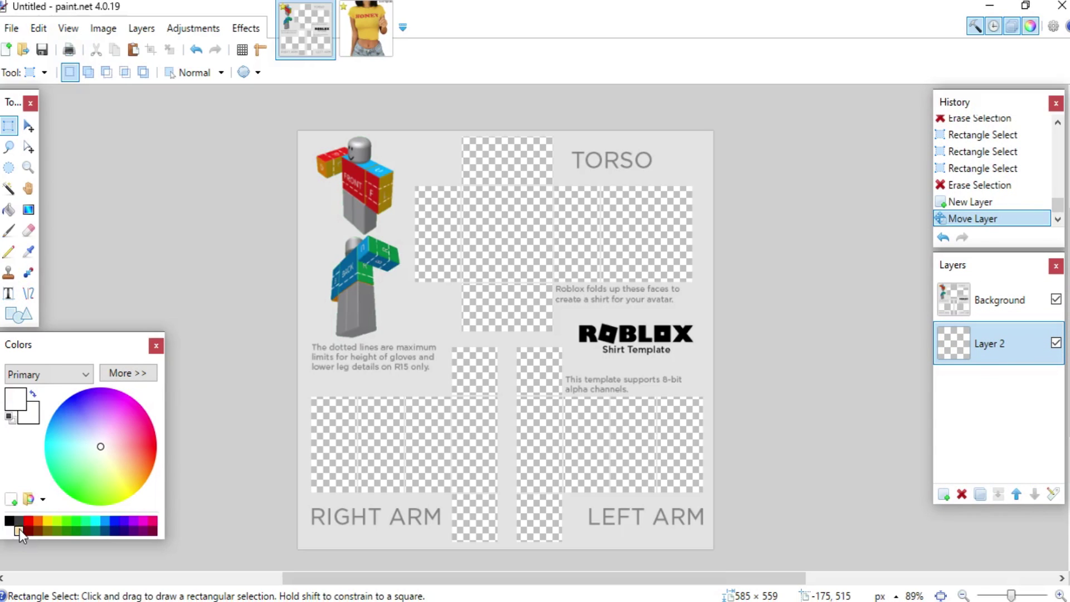
{"action": "left_click", "coordinate": [19, 530]}
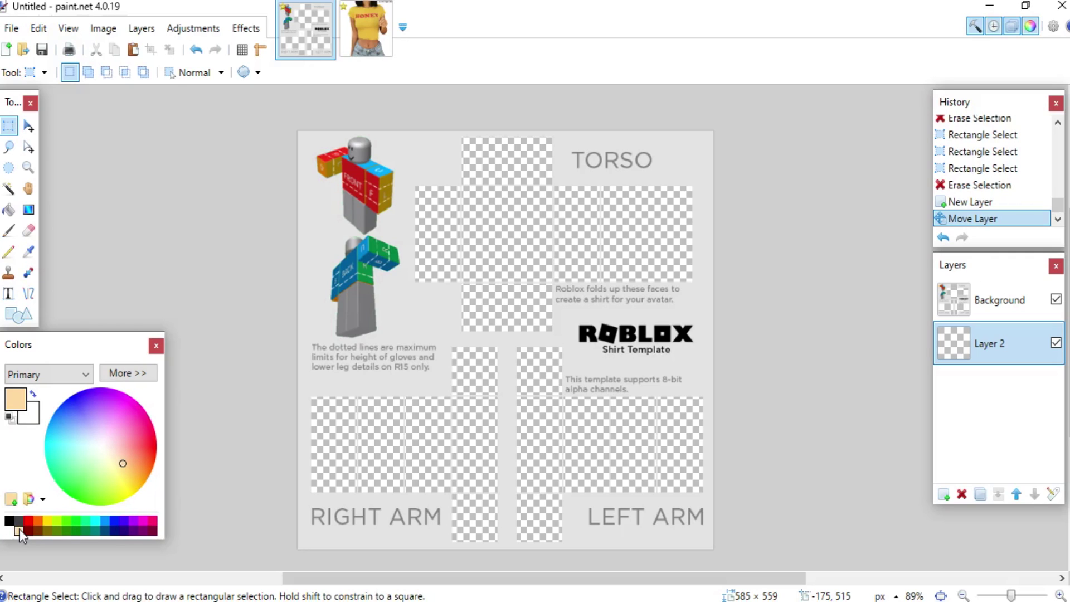
{"action": "left_click", "coordinate": [9, 211]}
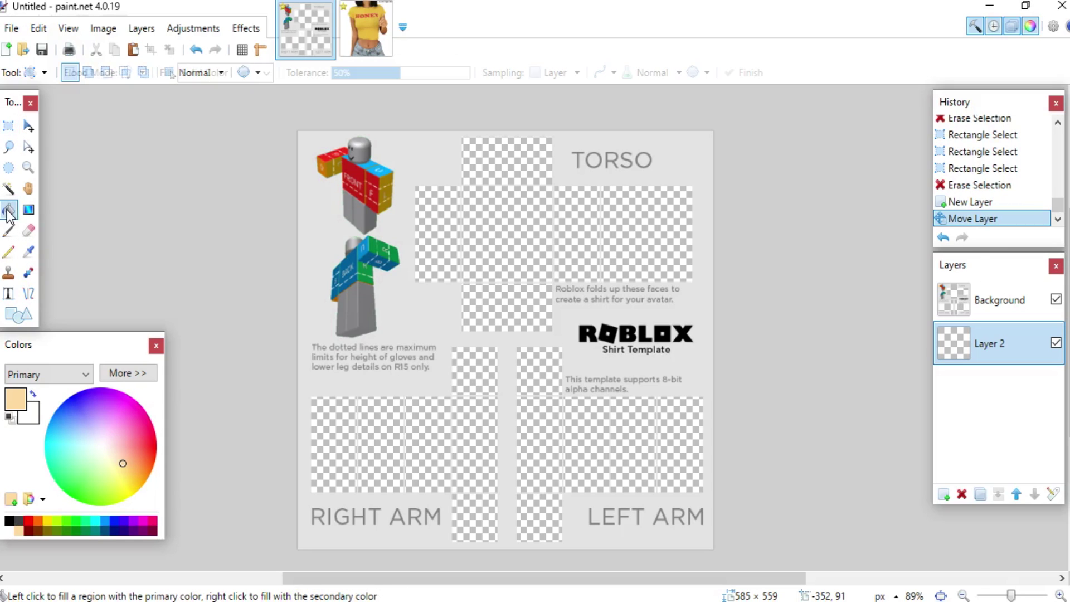
{"action": "left_click", "coordinate": [510, 249]}
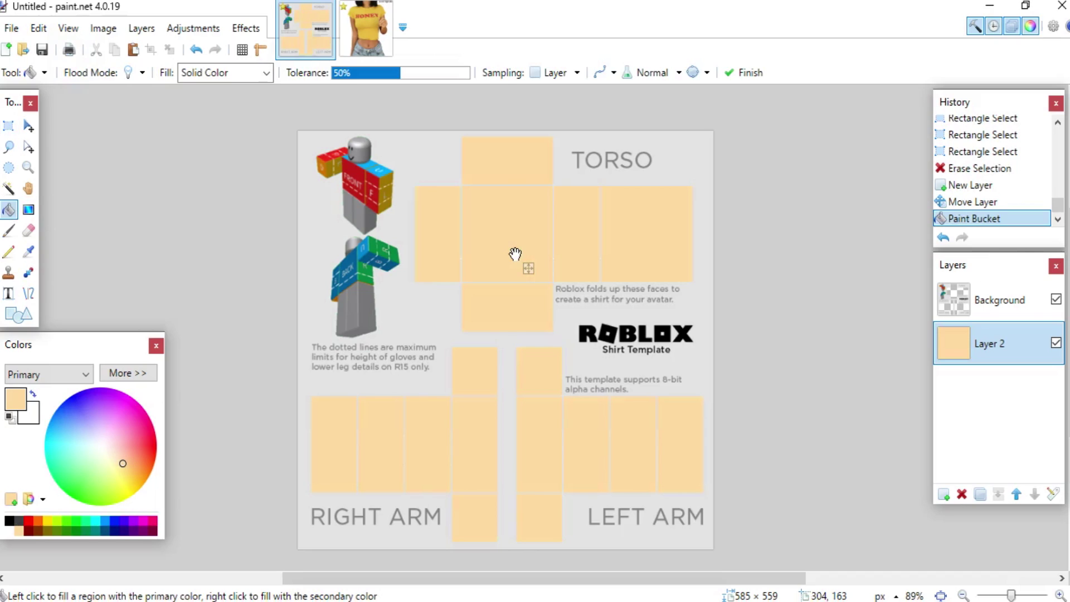
{"action": "left_click", "coordinate": [9, 126]}
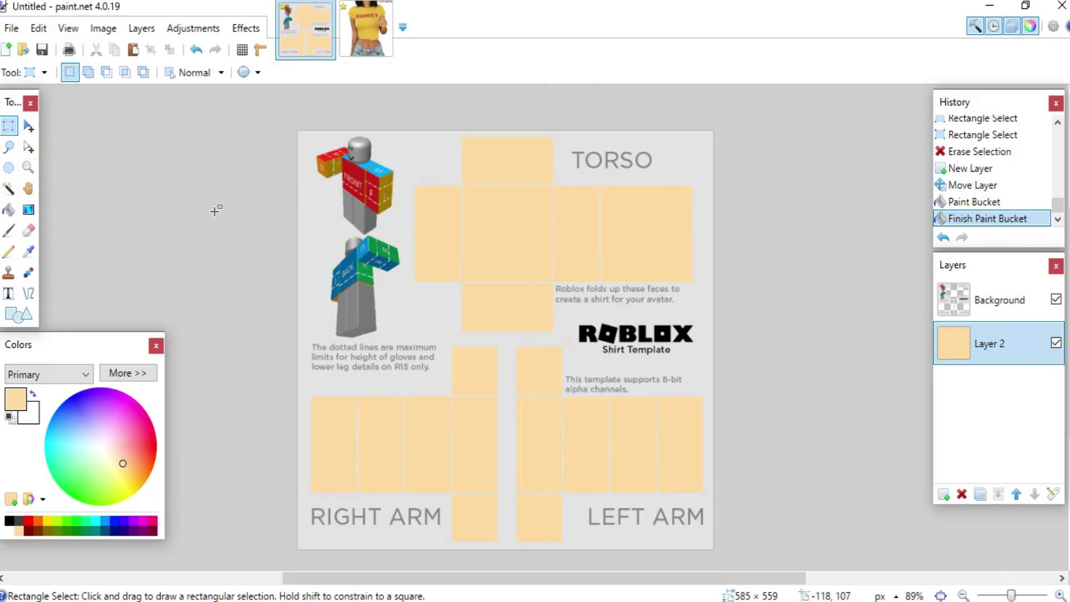
{"action": "left_click_drag", "start_coordinate": [599, 589], "coordinate": [586, 590]}
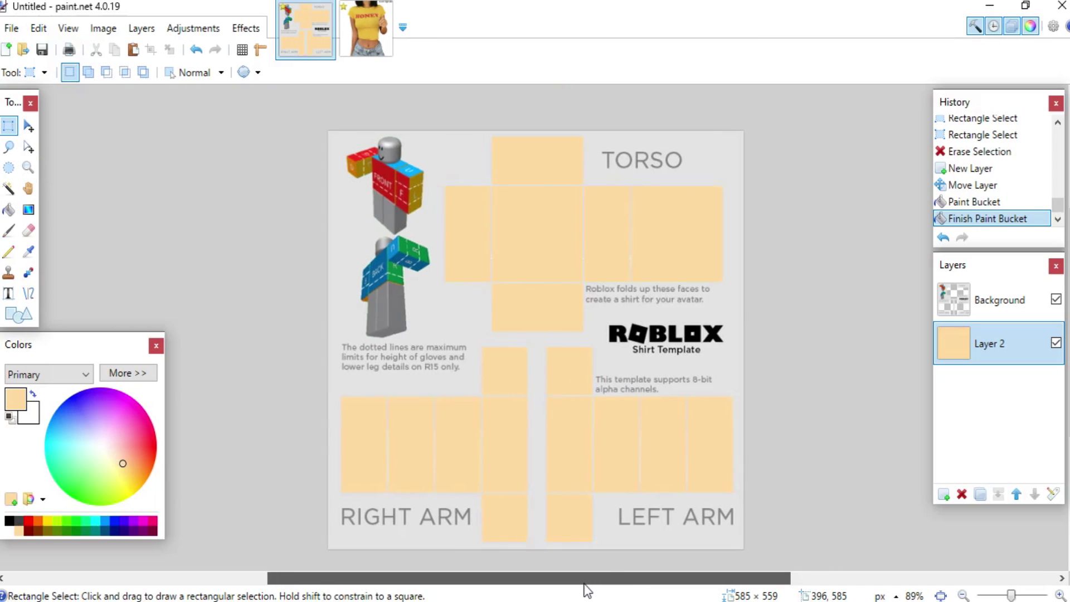
{"action": "left_click", "coordinate": [944, 494]}
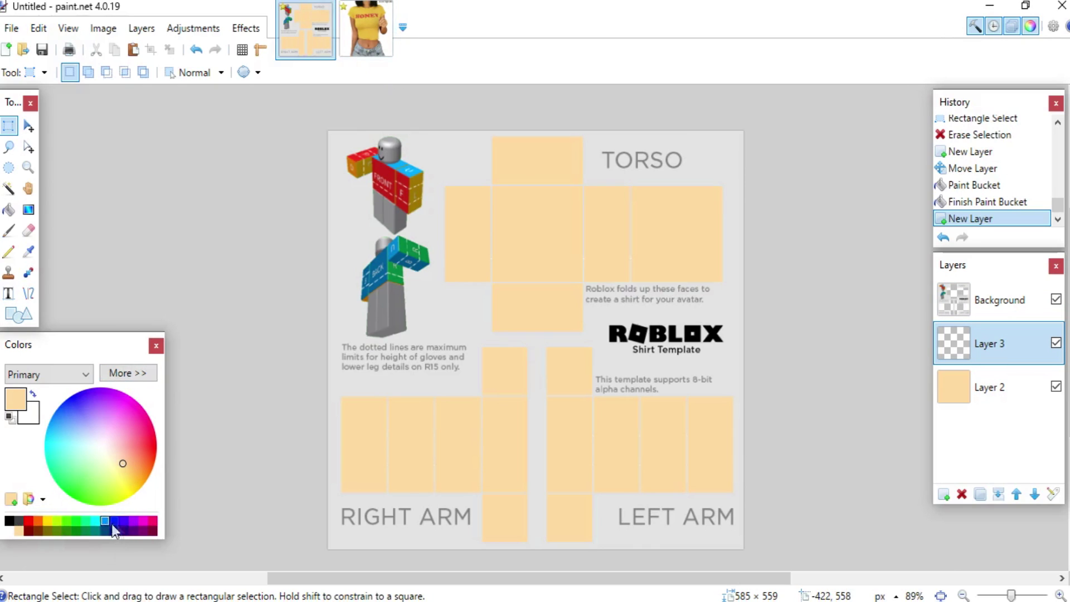
{"action": "left_click", "coordinate": [376, 32]}
{"action": "left_click_drag", "start_coordinate": [518, 301], "coordinate": [588, 359]}
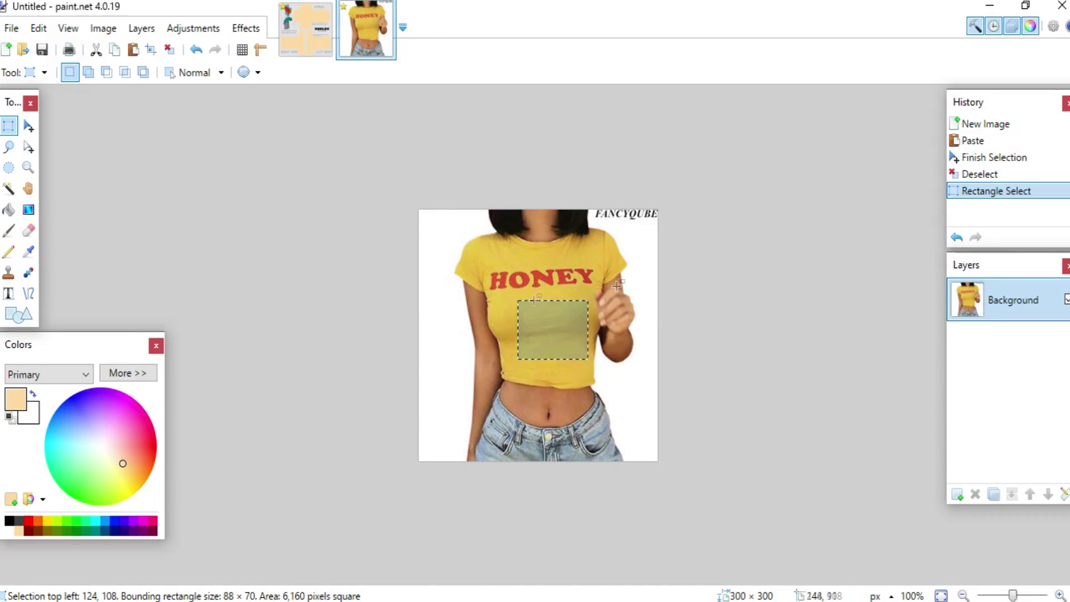
{"action": "left_click", "coordinate": [394, 273]}
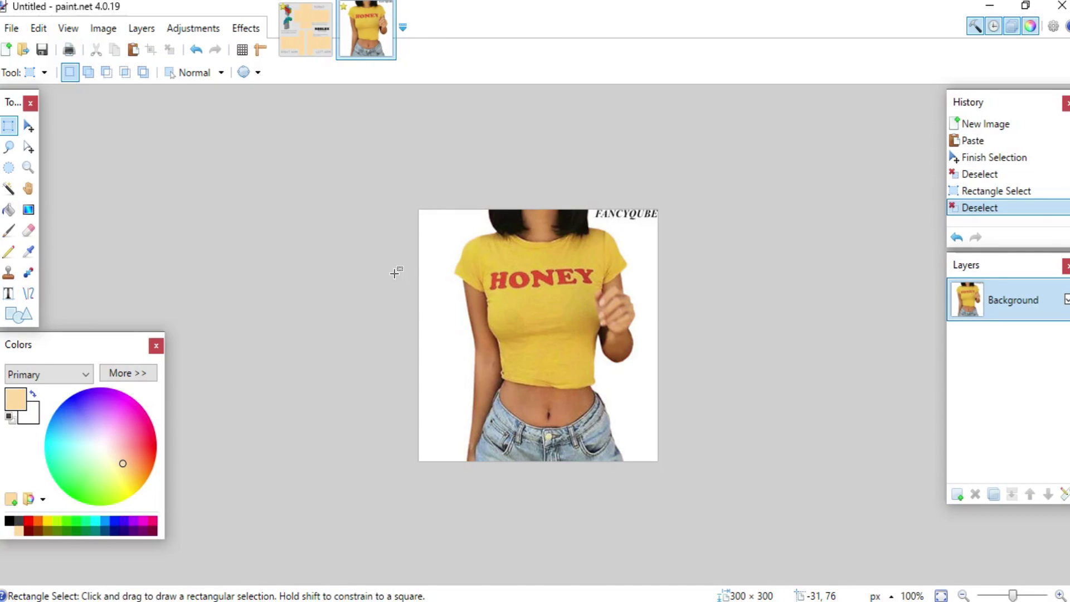
{"action": "left_click", "coordinate": [293, 43]}
Step: Select the upper part of the torso's front panel across its full width, about 128 × 92 pixels, on the new layer
{"action": "scroll", "coordinate": [602, 228], "scroll_direction": "up", "scroll_amount": 4}
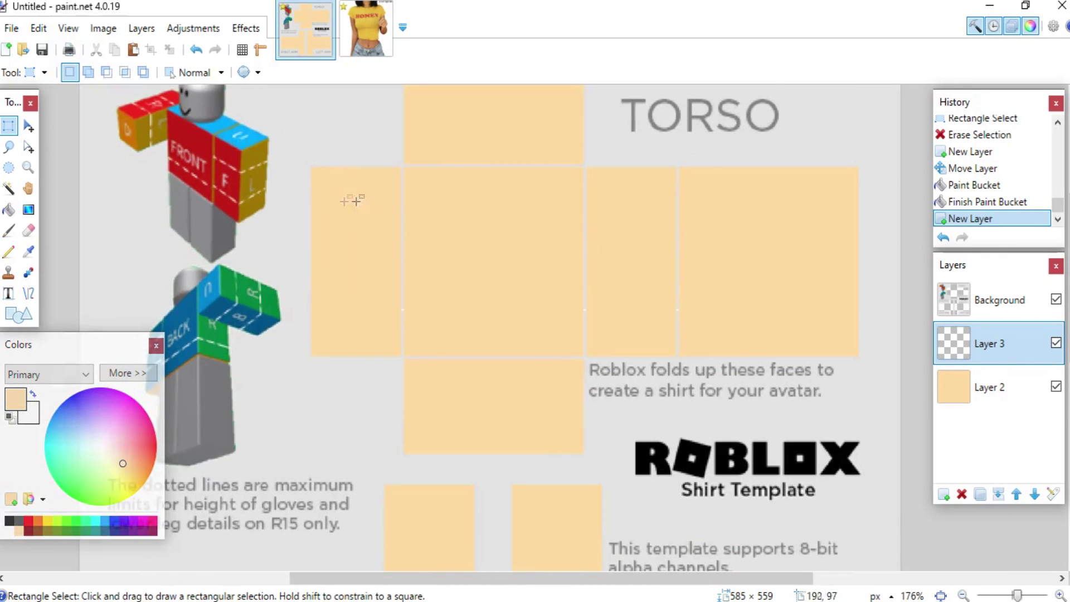
{"action": "scroll", "coordinate": [422, 190], "scroll_direction": "up", "scroll_amount": 1}
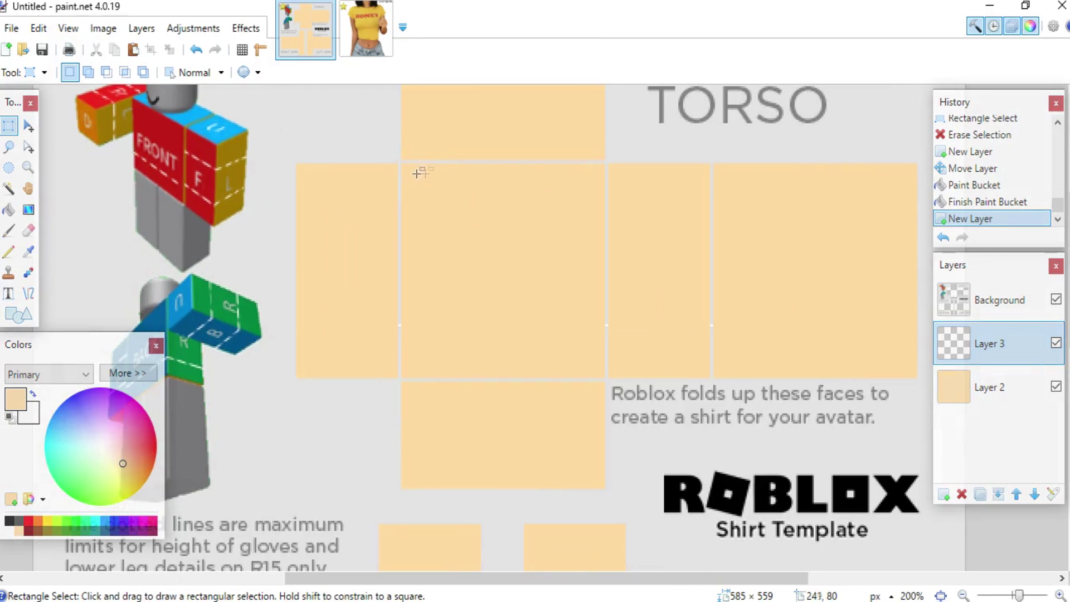
{"action": "left_click_drag", "start_coordinate": [401, 162], "coordinate": [431, 196]}
{"action": "scroll", "coordinate": [401, 163], "scroll_direction": "up", "scroll_amount": 3}
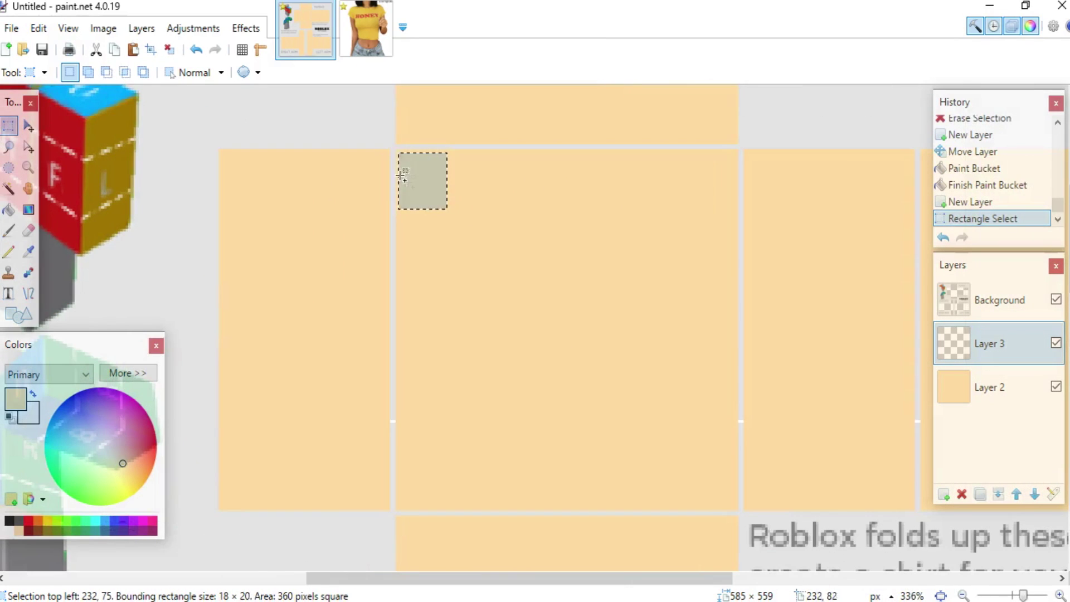
{"action": "mouse_move", "coordinate": [398, 150]}
{"action": "left_mouse_down"}
{"action": "mouse_move", "coordinate": [433, 195]}
{"action": "mouse_move", "coordinate": [581, 267]}
{"action": "left_mouse_up"}
{"action": "mouse_move", "coordinate": [397, 150]}
{"action": "left_mouse_down"}
{"action": "mouse_move", "coordinate": [409, 167]}
{"action": "mouse_move", "coordinate": [717, 299]}
{"action": "mouse_move", "coordinate": [741, 413]}
{"action": "left_mouse_up"}
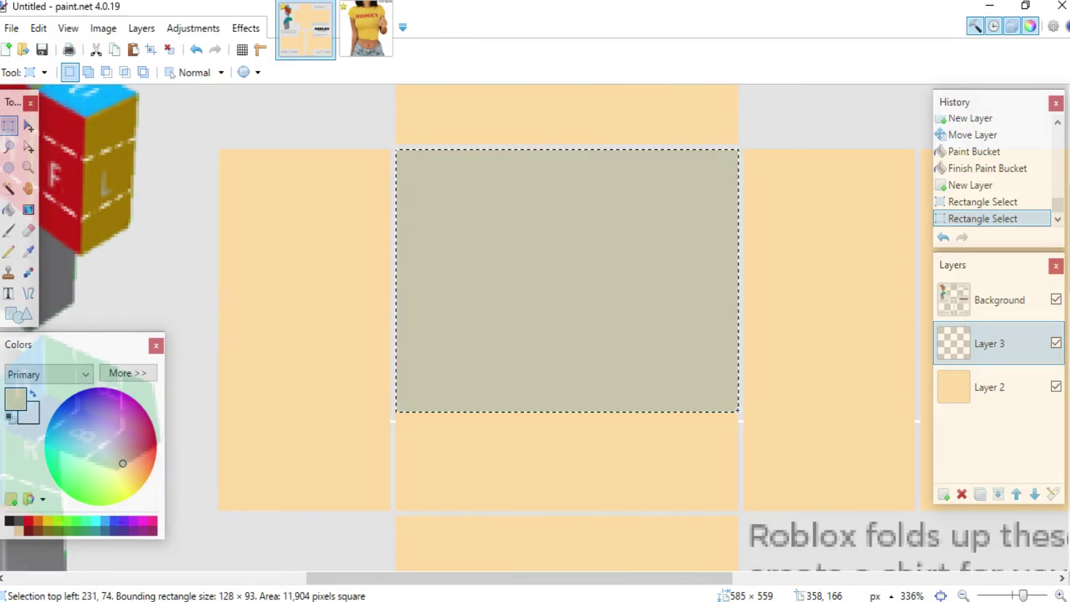
{"action": "scroll", "coordinate": [742, 412], "scroll_direction": "down", "scroll_amount": 1}
{"action": "scroll", "coordinate": [724, 387], "scroll_direction": "down", "scroll_amount": 1}
{"action": "left_click_drag", "start_coordinate": [607, 579], "coordinate": [660, 595]}
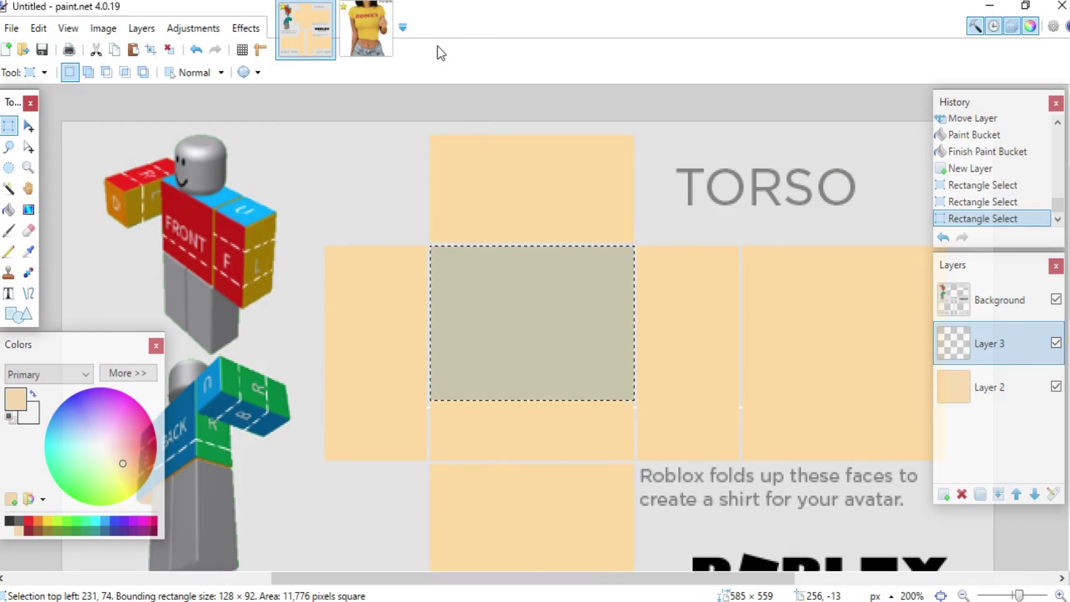
Step: Sample the yellow from the HONEY shirt photo and fill the selected part of the torso's front panel with it
{"action": "left_click", "coordinate": [120, 478]}
{"action": "left_click_drag", "start_coordinate": [126, 489], "coordinate": [133, 480]}
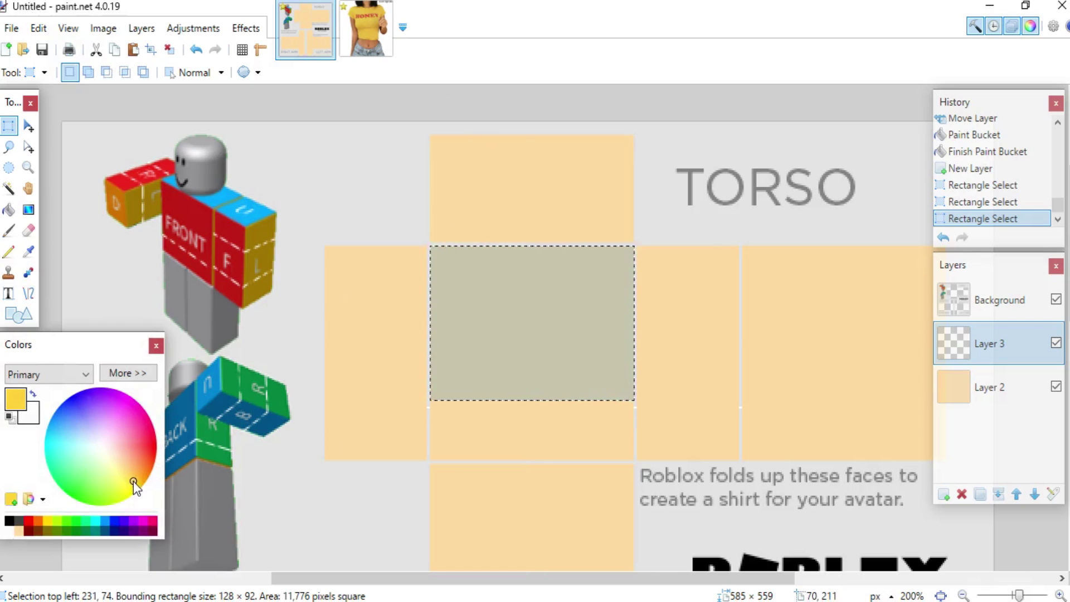
{"action": "left_click", "coordinate": [373, 10]}
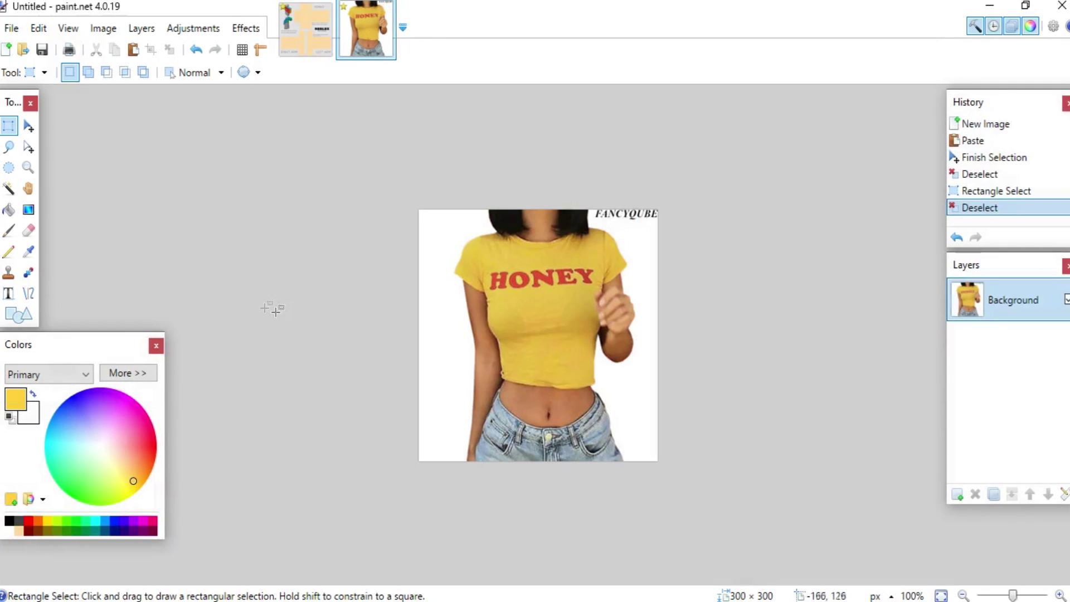
{"action": "left_click", "coordinate": [32, 253]}
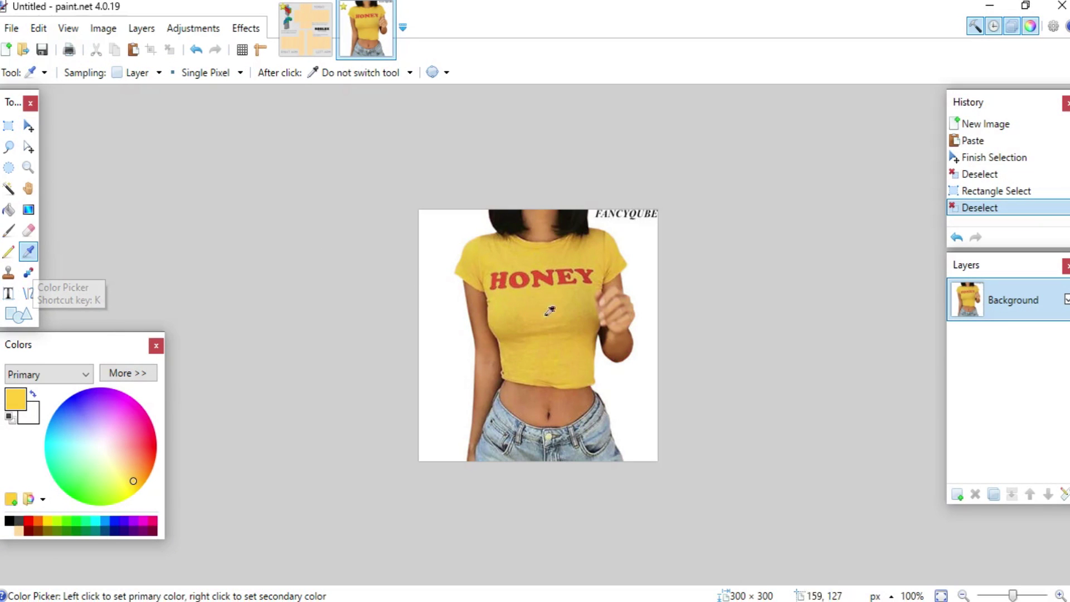
{"action": "left_click", "coordinate": [555, 301]}
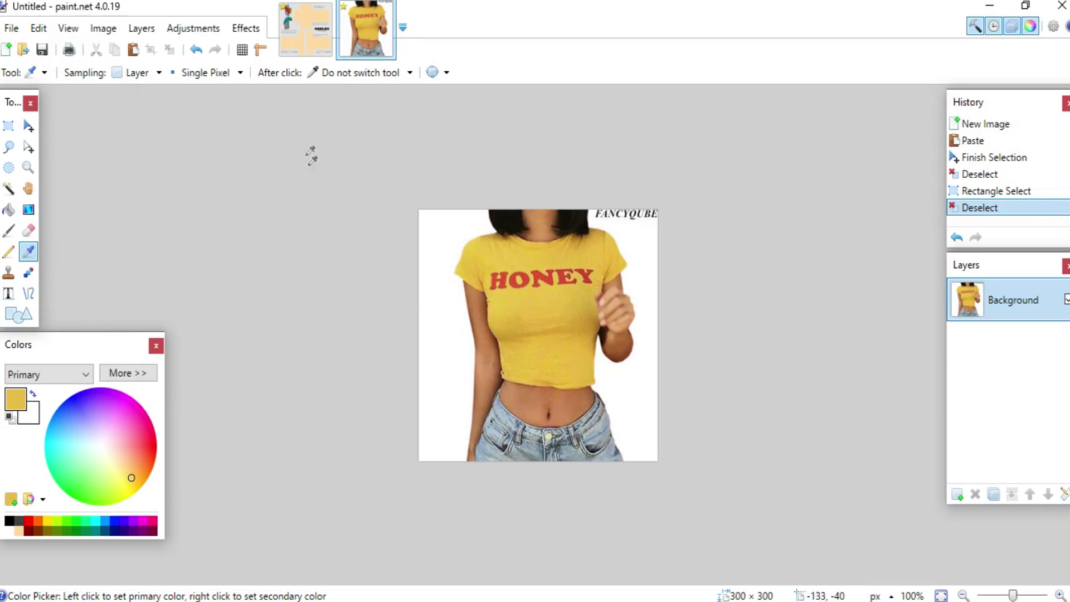
{"action": "left_click", "coordinate": [308, 31]}
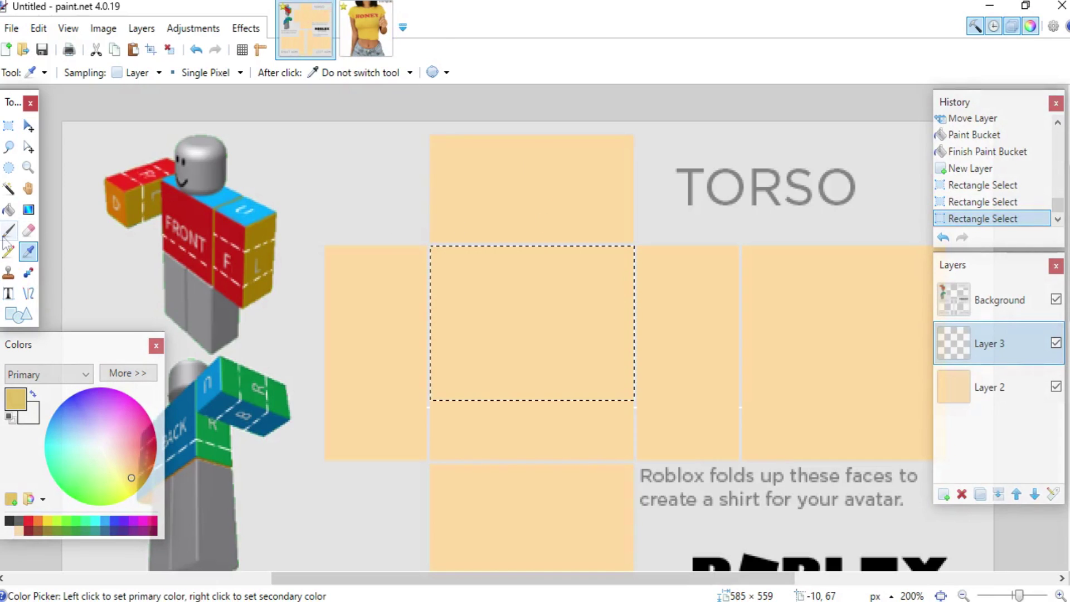
{"action": "left_click", "coordinate": [8, 209]}
{"action": "left_click", "coordinate": [540, 324]}
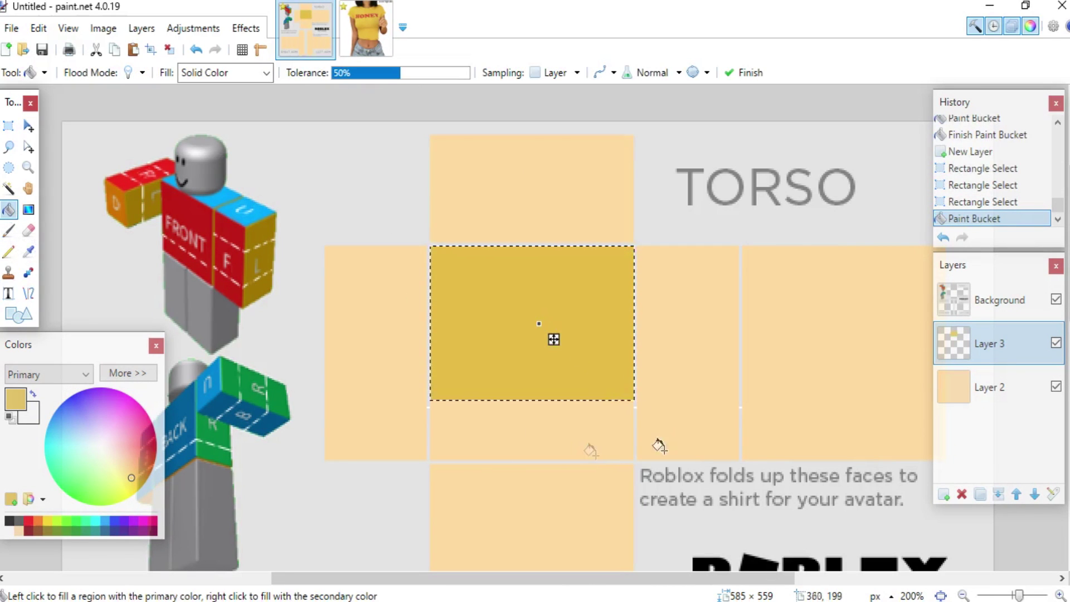
Step: Brighten the yellow fill to hex FFCB3D, with saturation 76 and value 100, and finish the fill
{"action": "left_click", "coordinate": [134, 373]}
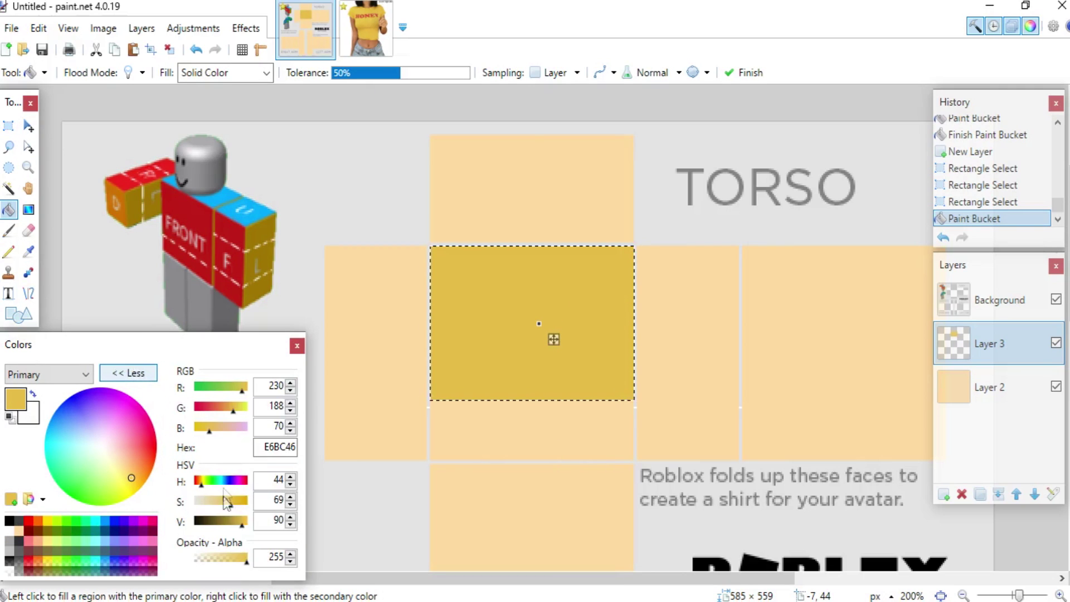
{"action": "mouse_move", "coordinate": [229, 502]}
{"action": "left_mouse_down"}
{"action": "mouse_move", "coordinate": [219, 501]}
{"action": "mouse_move", "coordinate": [229, 500]}
{"action": "left_mouse_up"}
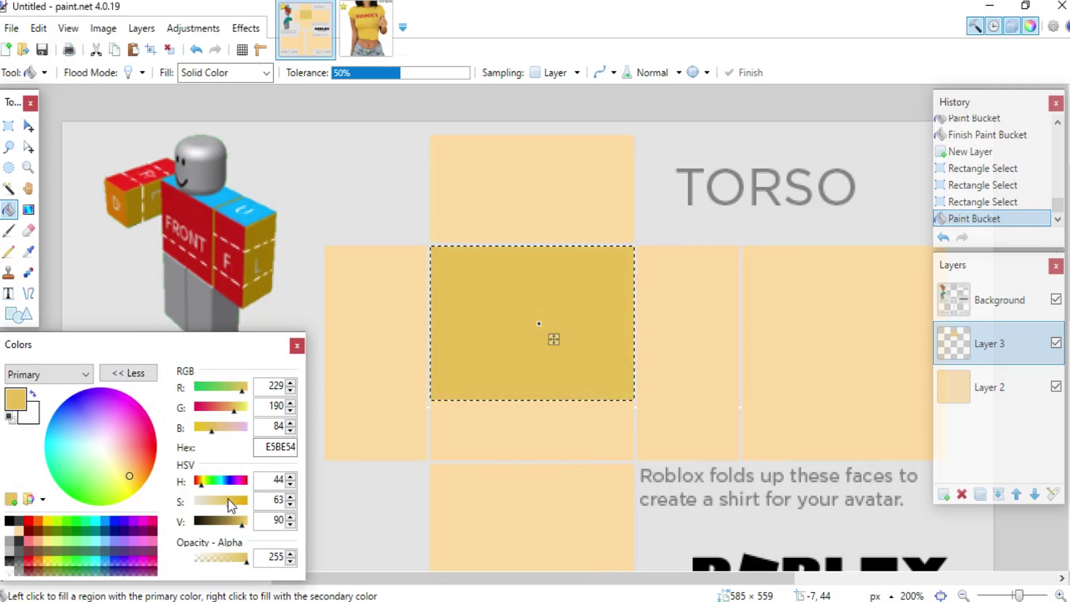
{"action": "left_click", "coordinate": [132, 374]}
{"action": "left_click", "coordinate": [129, 373]}
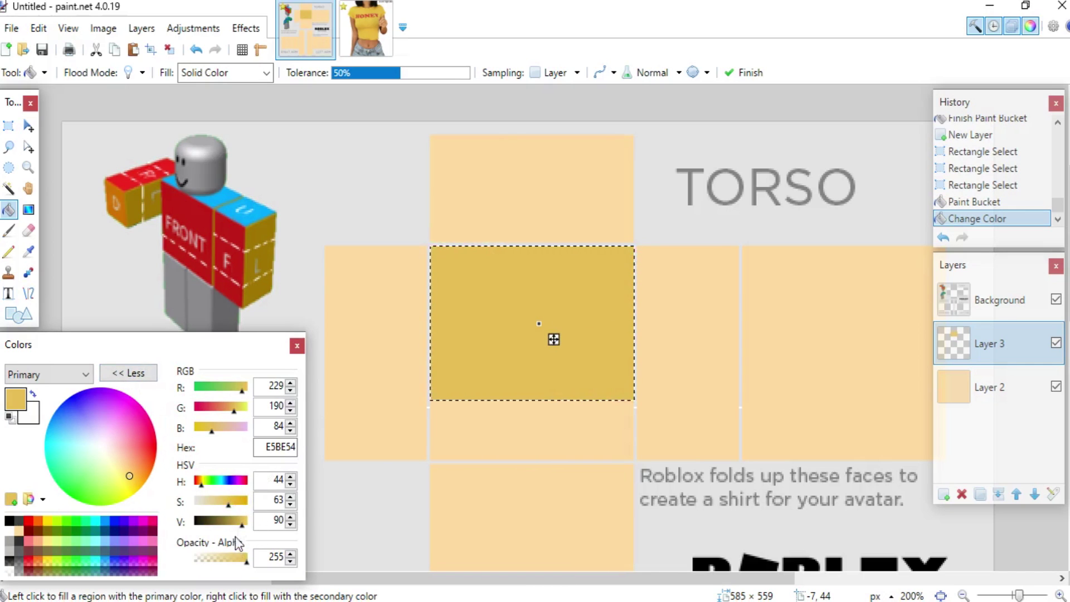
{"action": "left_click_drag", "start_coordinate": [241, 531], "coordinate": [235, 506]}
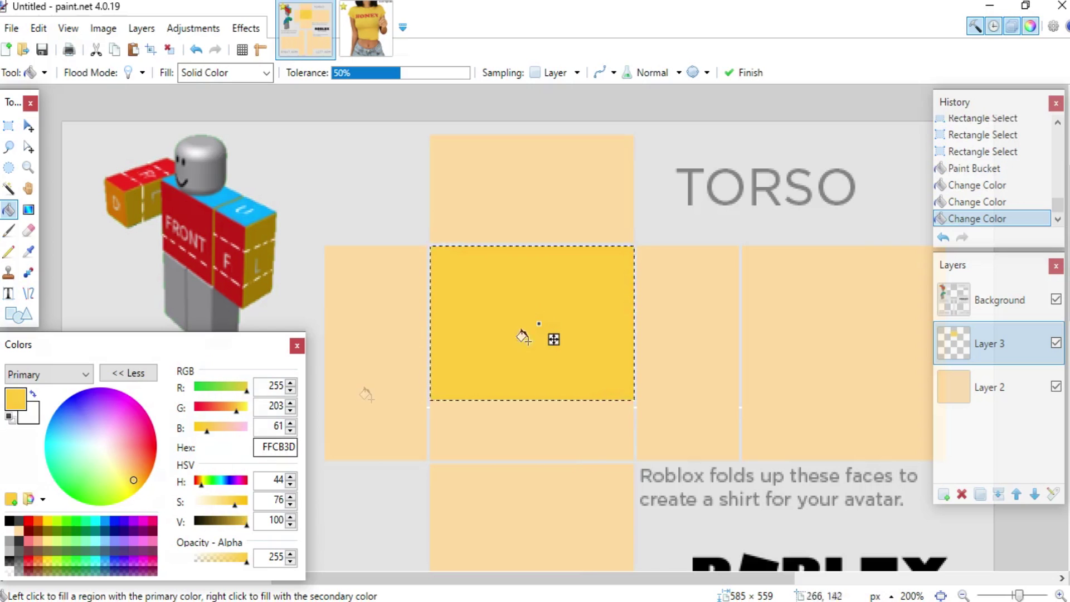
{"action": "left_click", "coordinate": [8, 126]}
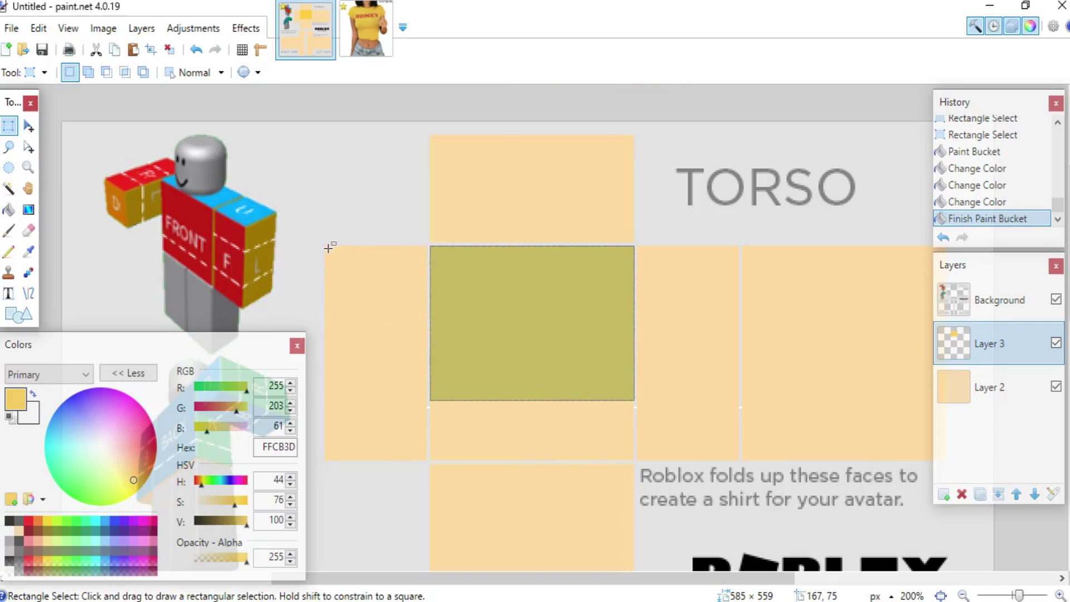
{"action": "left_click_drag", "start_coordinate": [347, 270], "coordinate": [406, 393]}
{"action": "left_click_drag", "start_coordinate": [667, 287], "coordinate": [687, 317]}
{"action": "left_click_drag", "start_coordinate": [632, 580], "coordinate": [696, 580]}
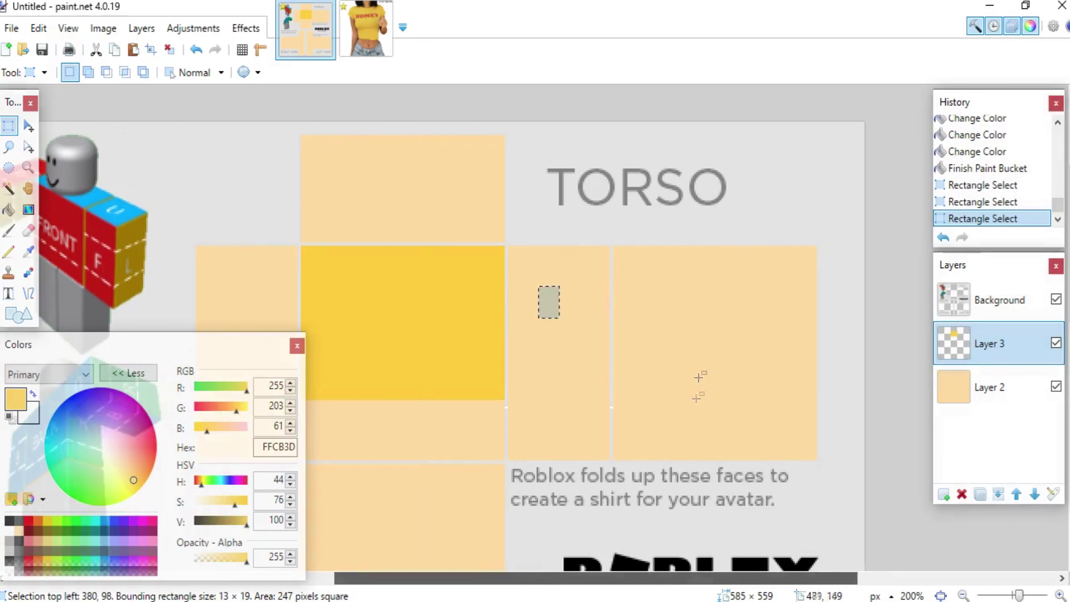
{"action": "left_click_drag", "start_coordinate": [665, 304], "coordinate": [737, 378]}
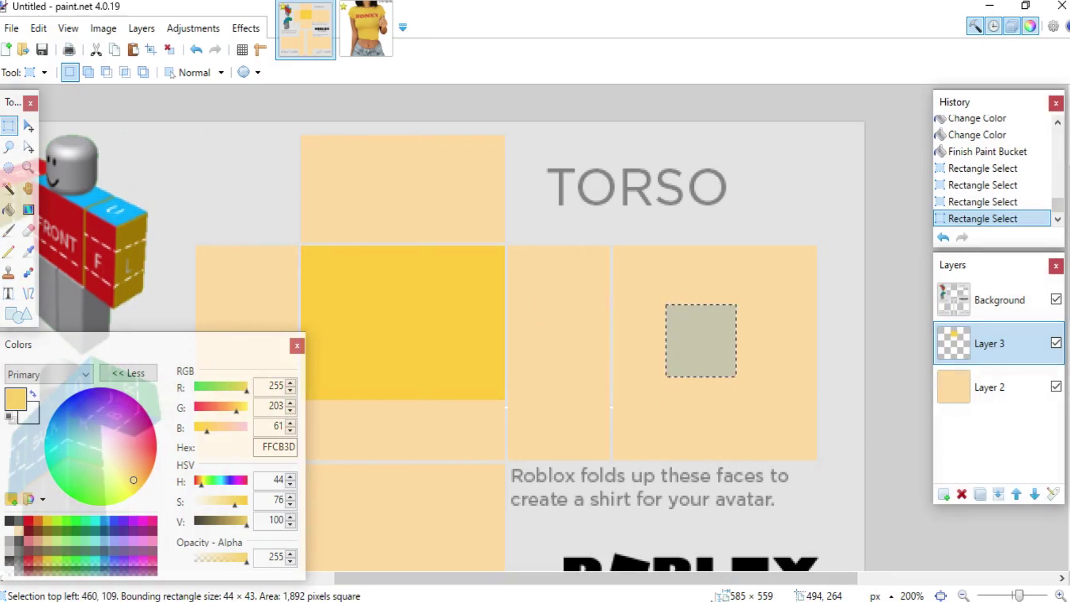
{"action": "left_click_drag", "start_coordinate": [708, 581], "coordinate": [636, 581]}
{"action": "left_click_drag", "start_coordinate": [465, 160], "coordinate": [567, 189]}
{"action": "left_click_drag", "start_coordinate": [483, 494], "coordinate": [647, 549]}
Step: Select a 390 × 92 pixel band across the upper part of all four torso side, front and back panels
{"action": "scroll", "coordinate": [384, 252], "scroll_direction": "up", "scroll_amount": 2}
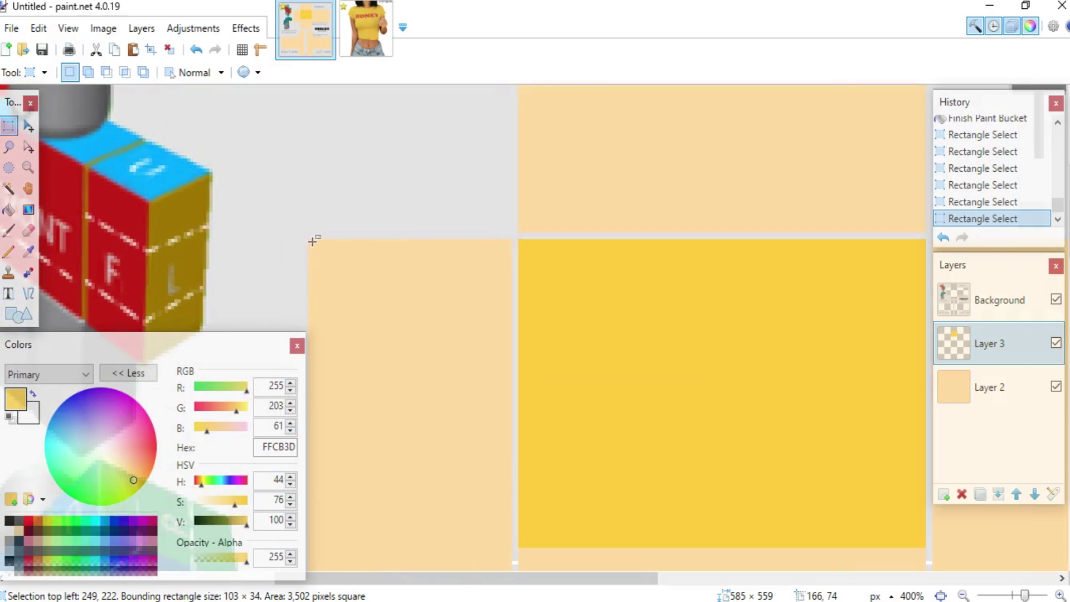
{"action": "left_click_drag", "start_coordinate": [307, 242], "coordinate": [996, 368]}
{"action": "left_click_drag", "start_coordinate": [1048, 487], "coordinate": [954, 446]}
{"action": "left_click_drag", "start_coordinate": [825, 578], "coordinate": [848, 579]}
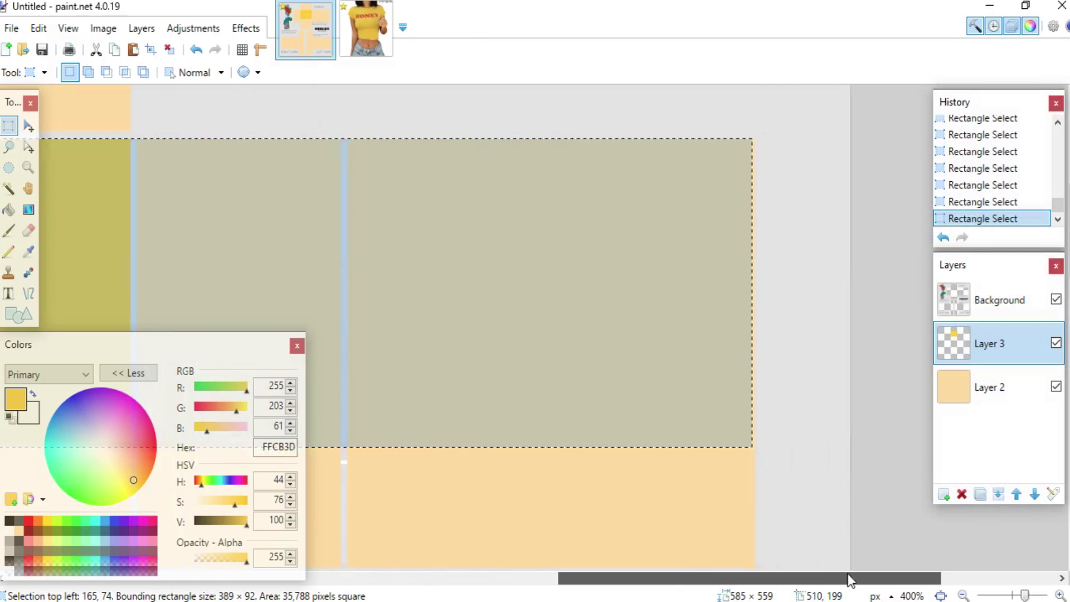
{"action": "left_click", "coordinate": [32, 151]}
{"action": "scroll", "coordinate": [780, 309], "scroll_direction": "up", "scroll_amount": 3}
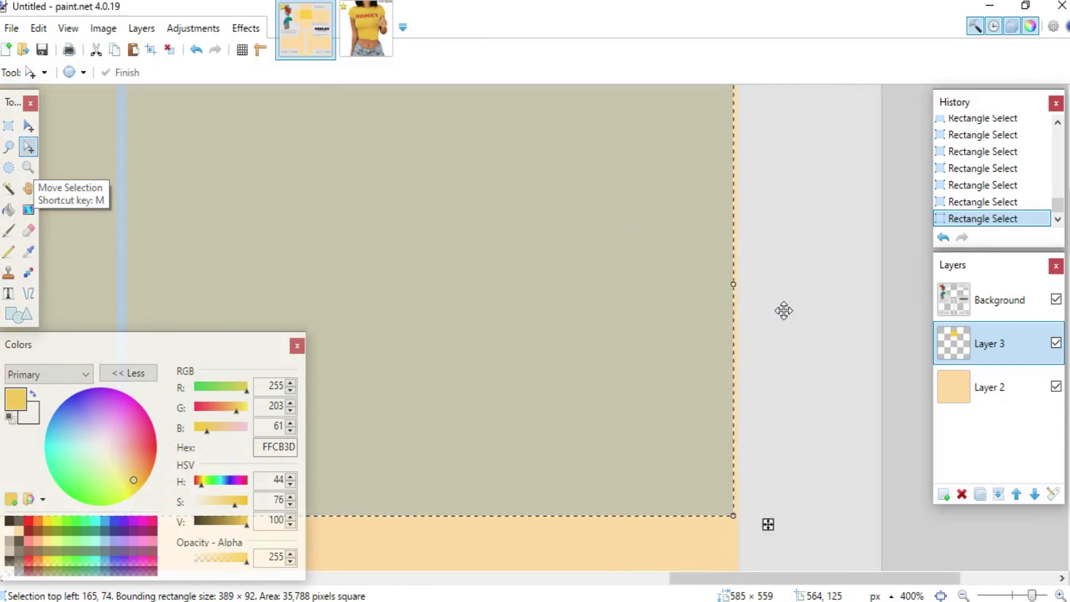
{"action": "left_click_drag", "start_coordinate": [729, 281], "coordinate": [733, 283]}
{"action": "scroll", "coordinate": [735, 284], "scroll_direction": "down", "scroll_amount": 2}
{"action": "scroll", "coordinate": [734, 284], "scroll_direction": "down", "scroll_amount": 5}
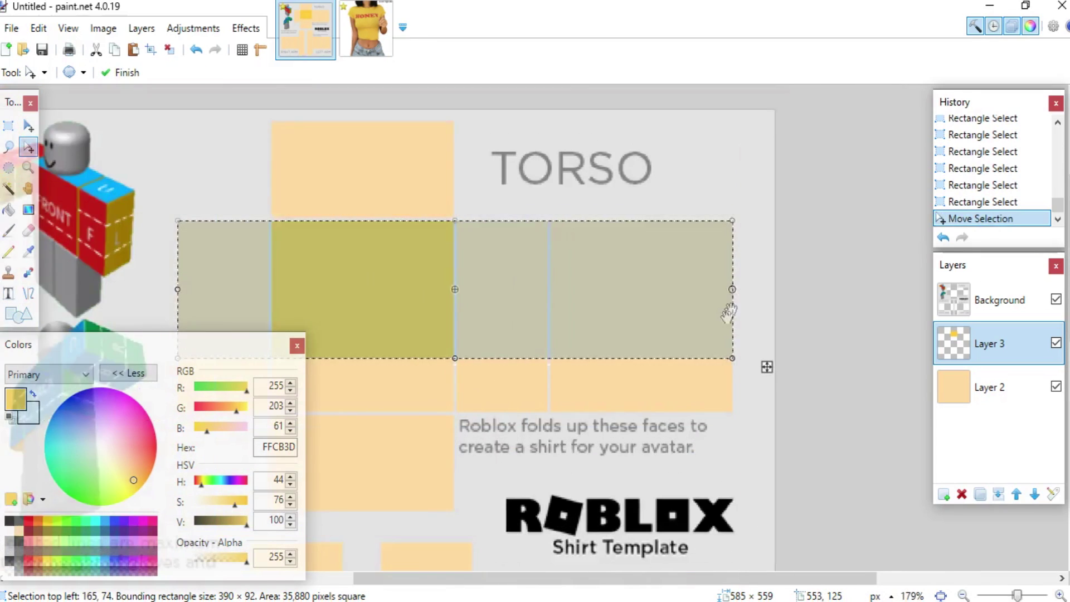
Step: Fill the selected torso band with the FFCB3D yellow on both sides of the front panel, and deselect it
{"action": "left_click", "coordinate": [13, 213]}
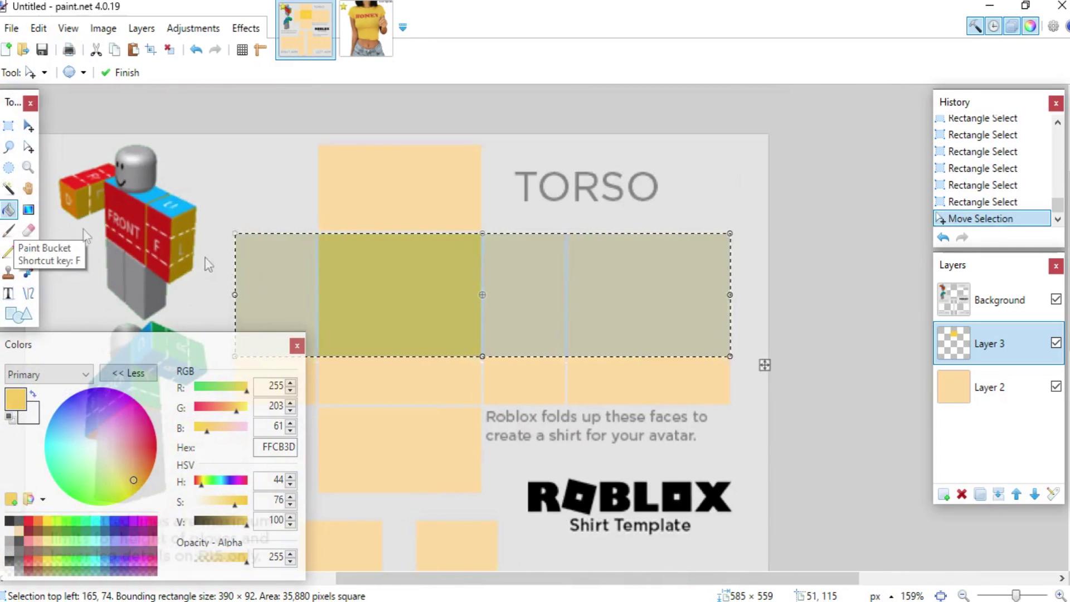
{"action": "left_click", "coordinate": [525, 296]}
{"action": "left_click", "coordinate": [271, 275]}
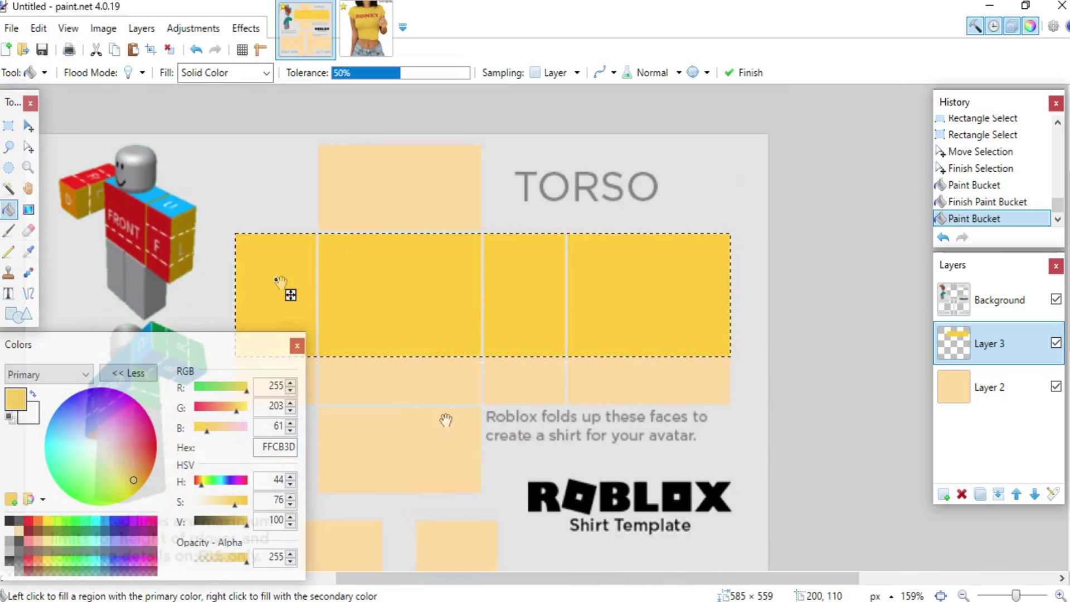
{"action": "left_click_drag", "start_coordinate": [669, 581], "coordinate": [585, 579]}
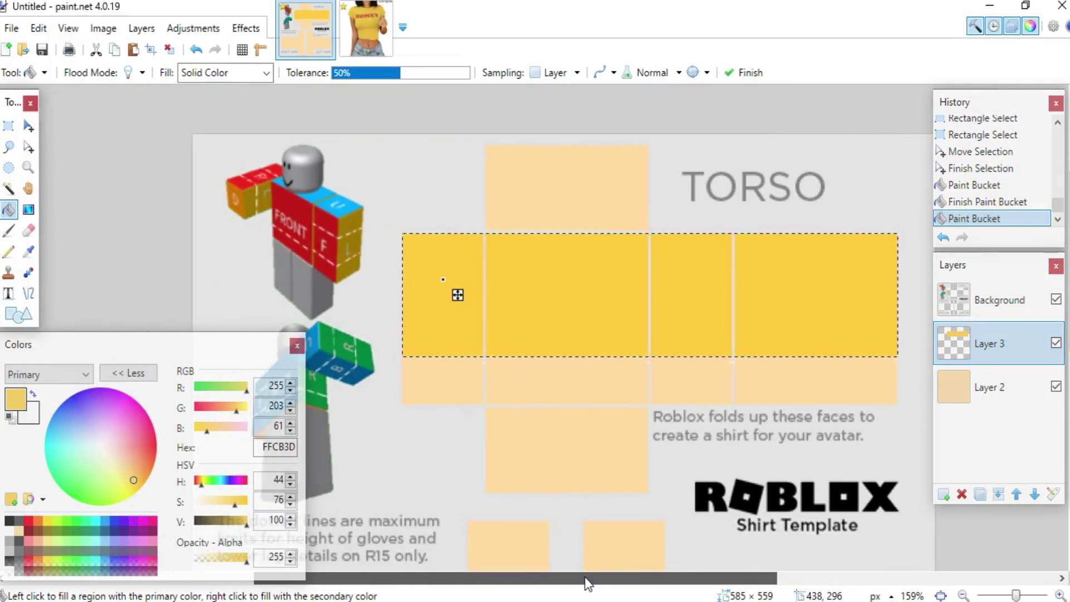
{"action": "left_click", "coordinate": [9, 125]}
{"action": "left_click", "coordinate": [620, 294]}
{"action": "scroll", "coordinate": [609, 578], "scroll_direction": "right", "scroll_amount": 3}
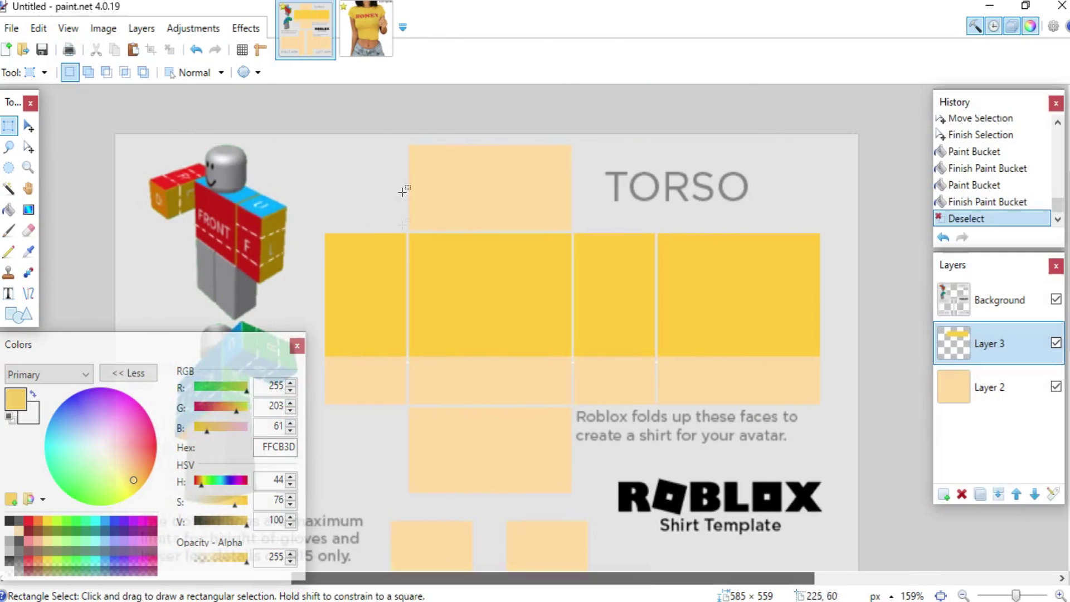
Step: Select the torso's 128 × 64 pixel top panel, fill it with the FFCB3D yellow, and deselect it
{"action": "scroll", "coordinate": [399, 190], "scroll_direction": "up", "scroll_amount": 3}
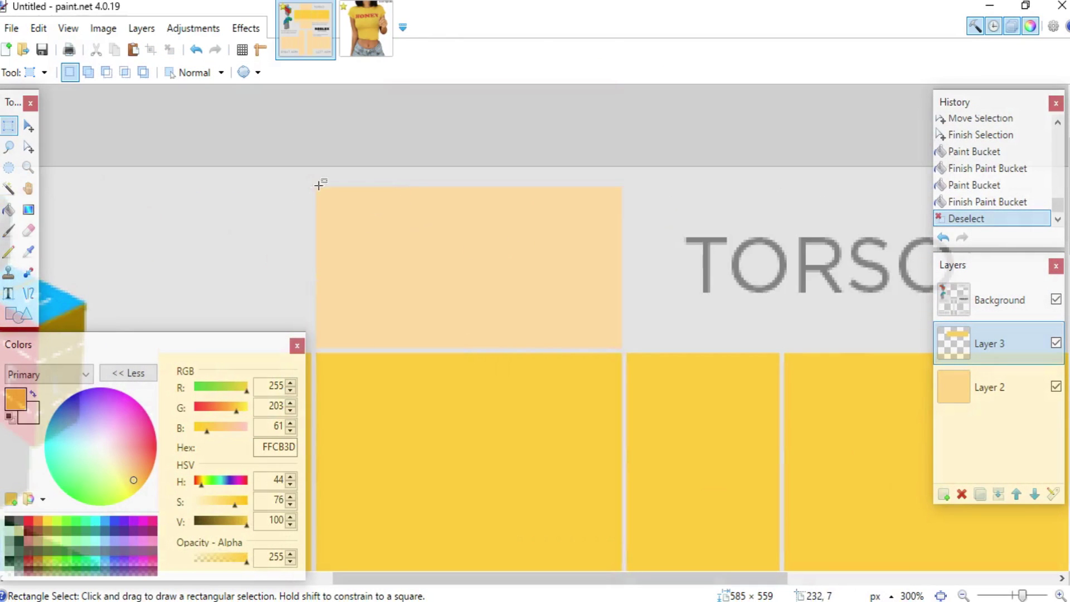
{"action": "left_click_drag", "start_coordinate": [319, 185], "coordinate": [622, 348]}
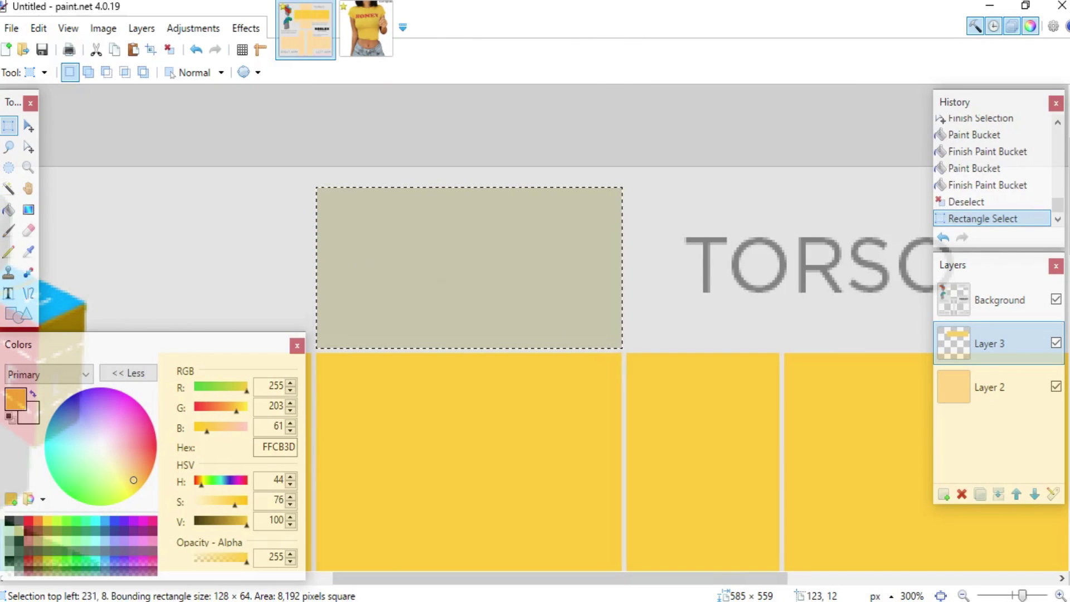
{"action": "left_click", "coordinate": [9, 209]}
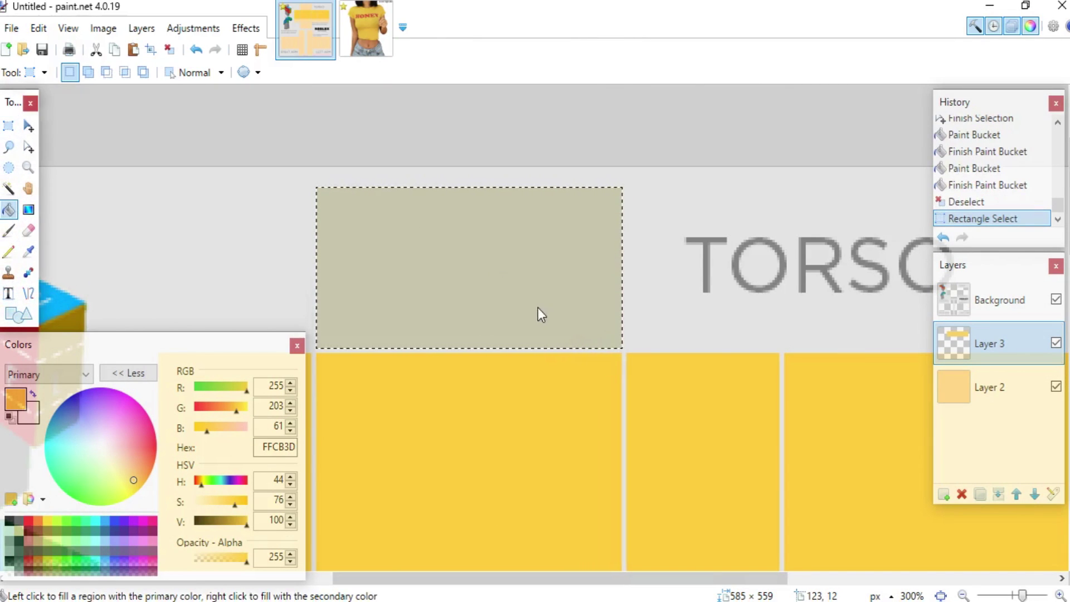
{"action": "left_click", "coordinate": [542, 315]}
{"action": "key", "text": "s"}
{"action": "key", "text": "ctrl+d"}
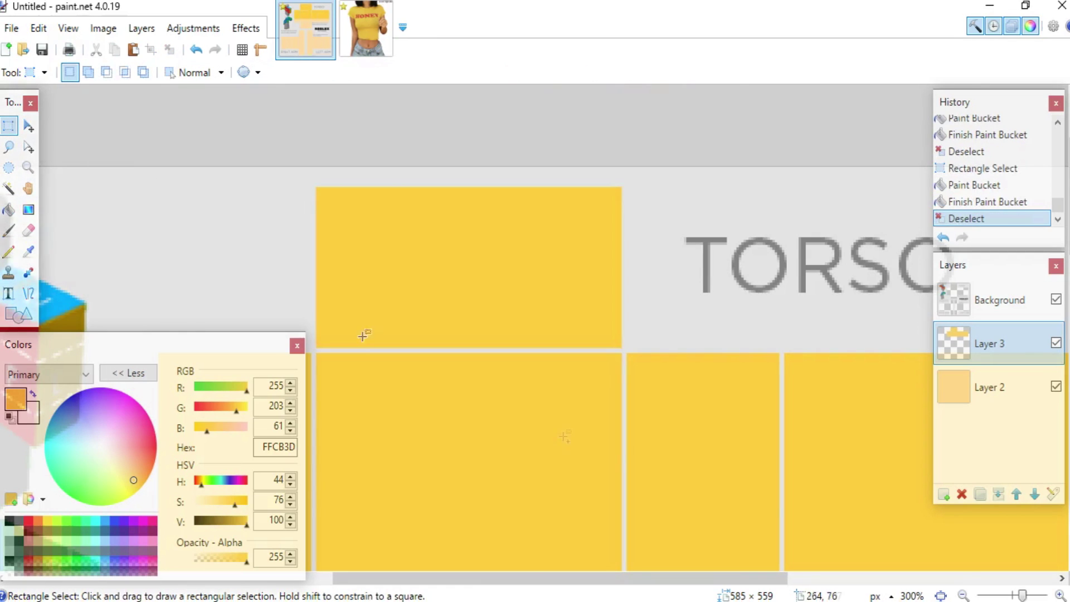
Step: Draw an elliptical selection about 41 × 44 pixels across the border between the torso's top and front panels
{"action": "scroll", "coordinate": [587, 437], "scroll_direction": "down", "scroll_amount": 5}
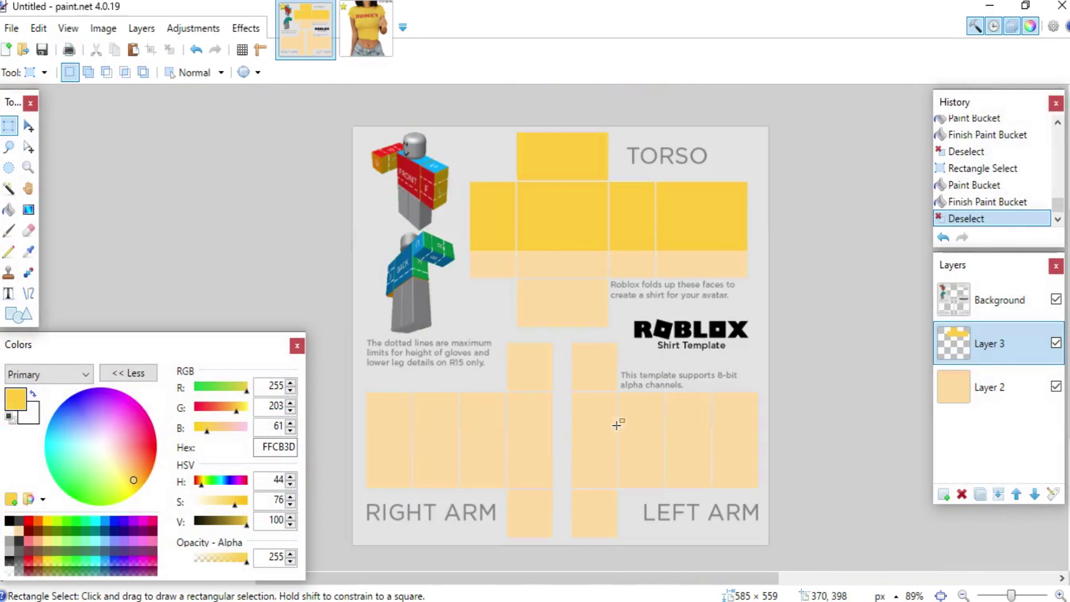
{"action": "scroll", "coordinate": [666, 328], "scroll_direction": "up", "scroll_amount": 1}
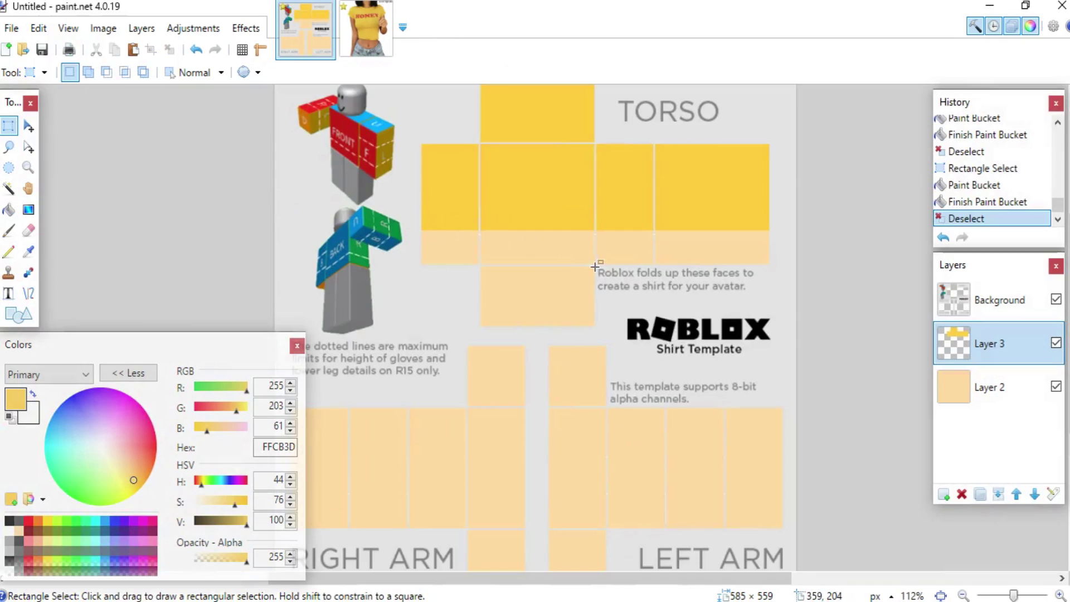
{"action": "scroll", "coordinate": [595, 267], "scroll_direction": "up", "scroll_amount": 3}
{"action": "scroll", "coordinate": [557, 256], "scroll_direction": "up", "scroll_amount": 3}
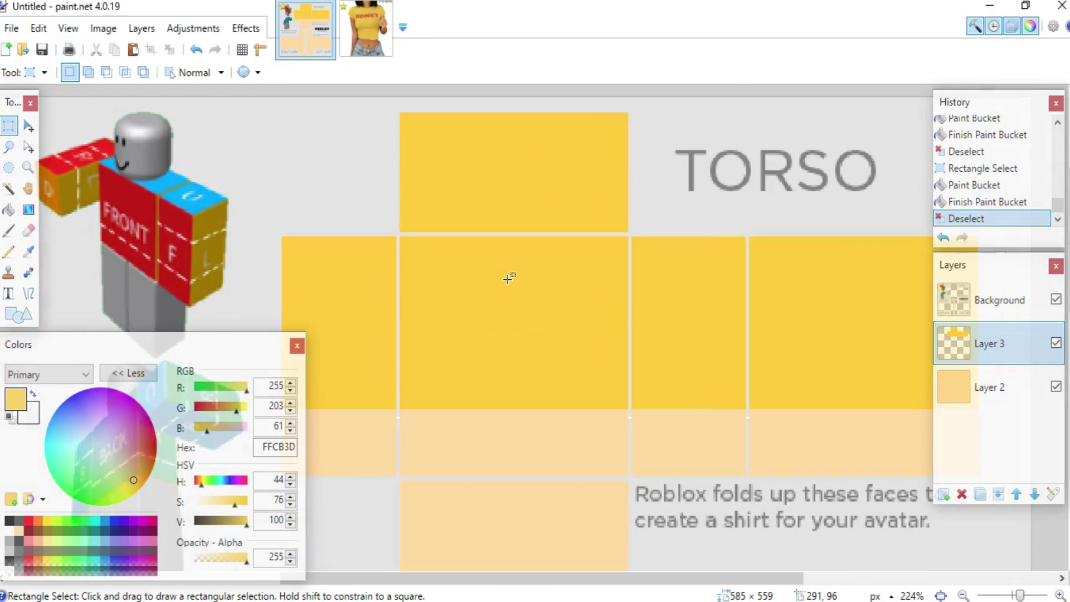
{"action": "scroll", "coordinate": [507, 279], "scroll_direction": "down", "scroll_amount": 3}
{"action": "scroll", "coordinate": [507, 278], "scroll_direction": "up", "scroll_amount": 5}
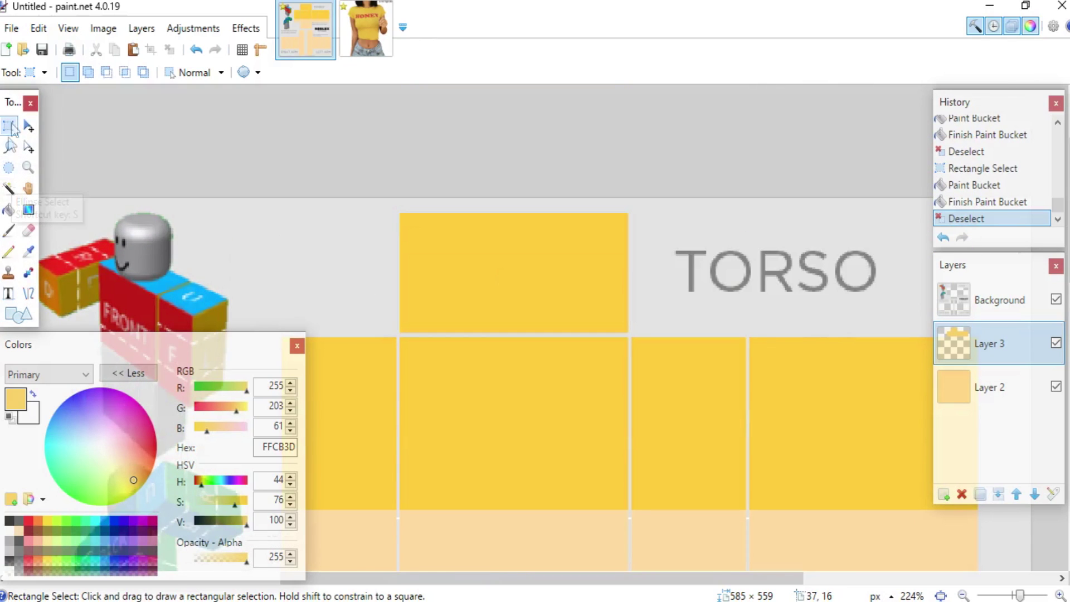
{"action": "left_click", "coordinate": [9, 167]}
{"action": "left_click_drag", "start_coordinate": [477, 289], "coordinate": [549, 370]}
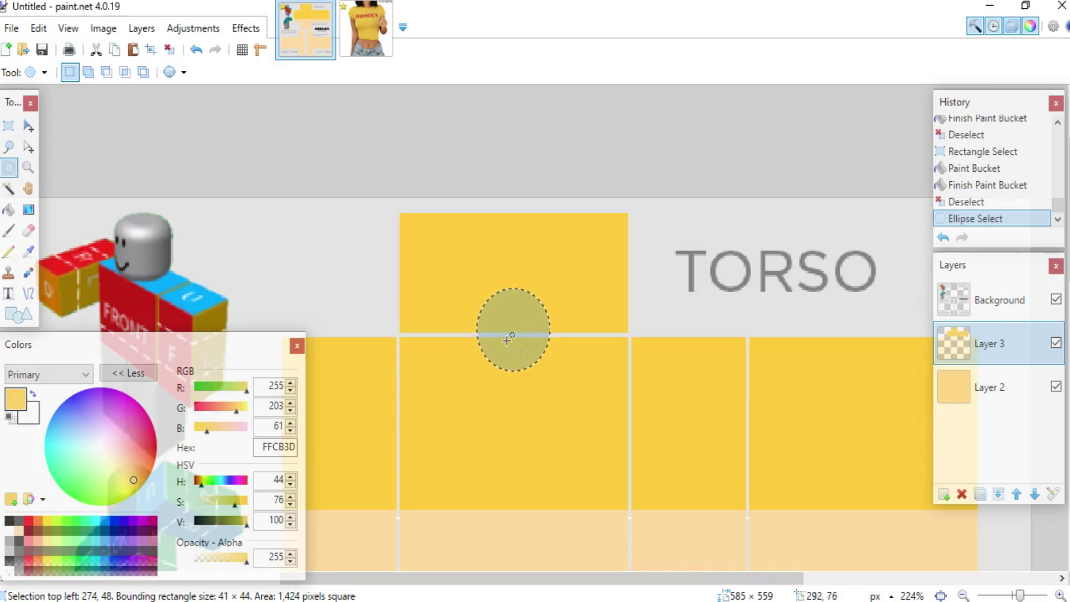
Step: Enlarge the elliptical neckline selection to 45 × 46 pixels and cut it out of the yellow layer
{"action": "left_click", "coordinate": [28, 147]}
{"action": "scroll", "coordinate": [570, 412], "scroll_direction": "up", "scroll_amount": 1}
{"action": "left_click_drag", "start_coordinate": [568, 420], "coordinate": [571, 415]}
{"action": "left_click_drag", "start_coordinate": [433, 260], "coordinate": [432, 256]}
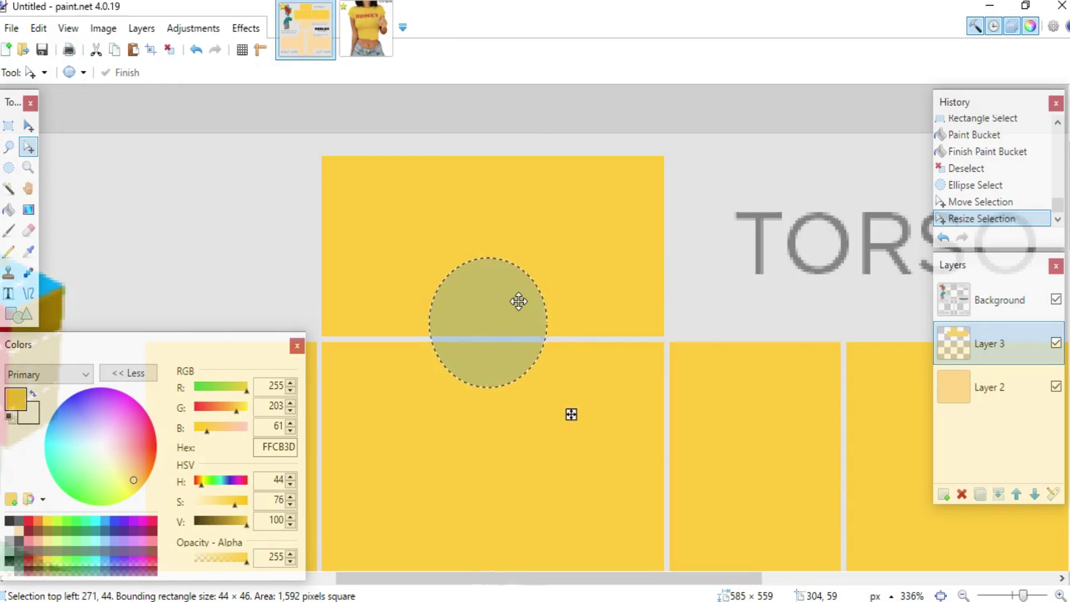
{"action": "left_click_drag", "start_coordinate": [547, 322], "coordinate": [549, 322]}
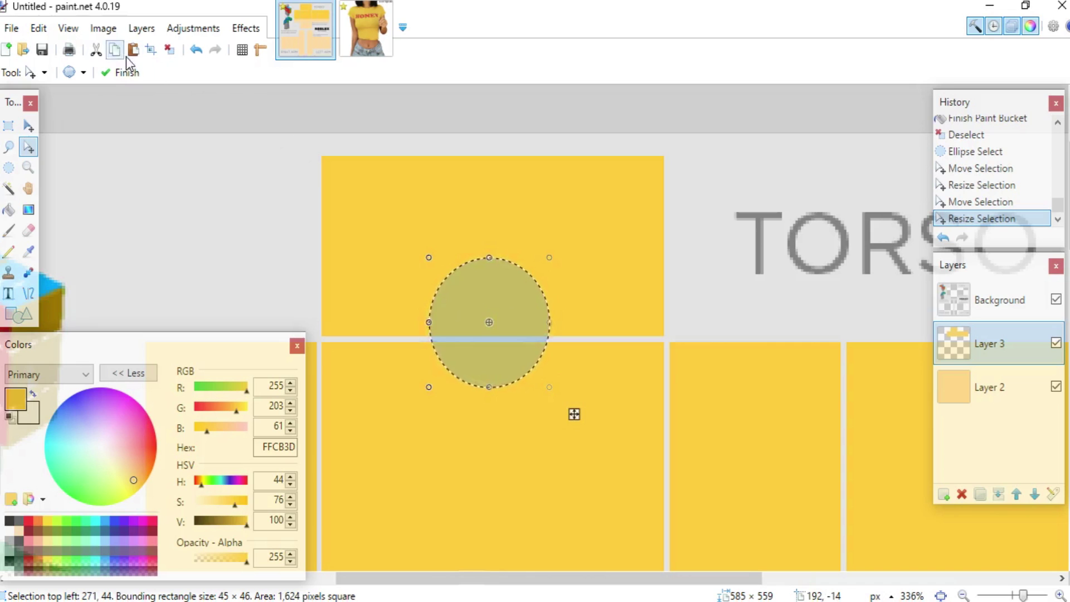
{"action": "left_click", "coordinate": [96, 52]}
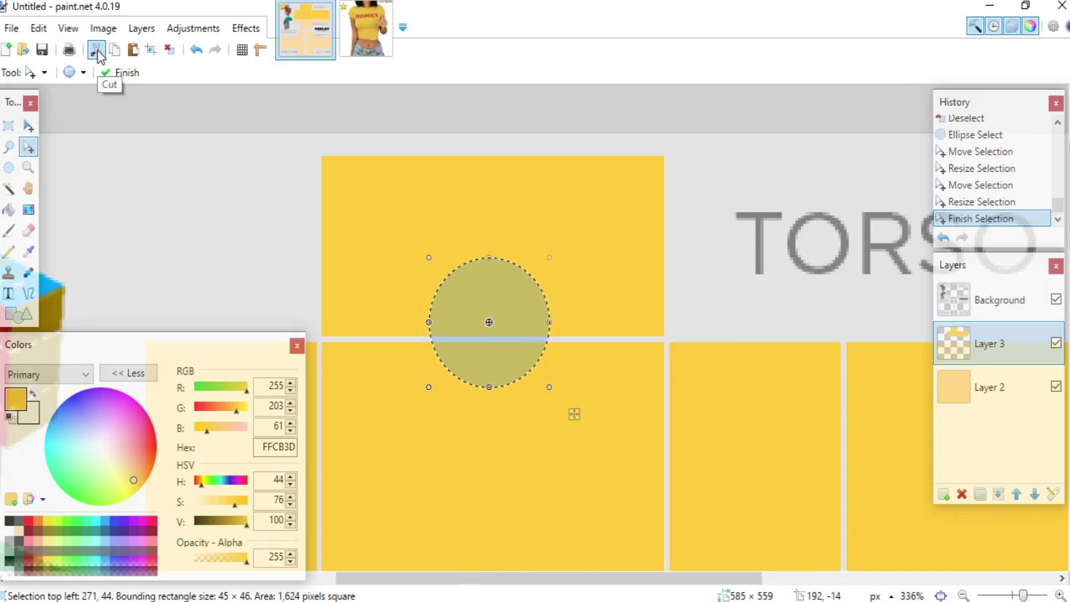
{"action": "scroll", "coordinate": [619, 330], "scroll_direction": "down", "scroll_amount": 2}
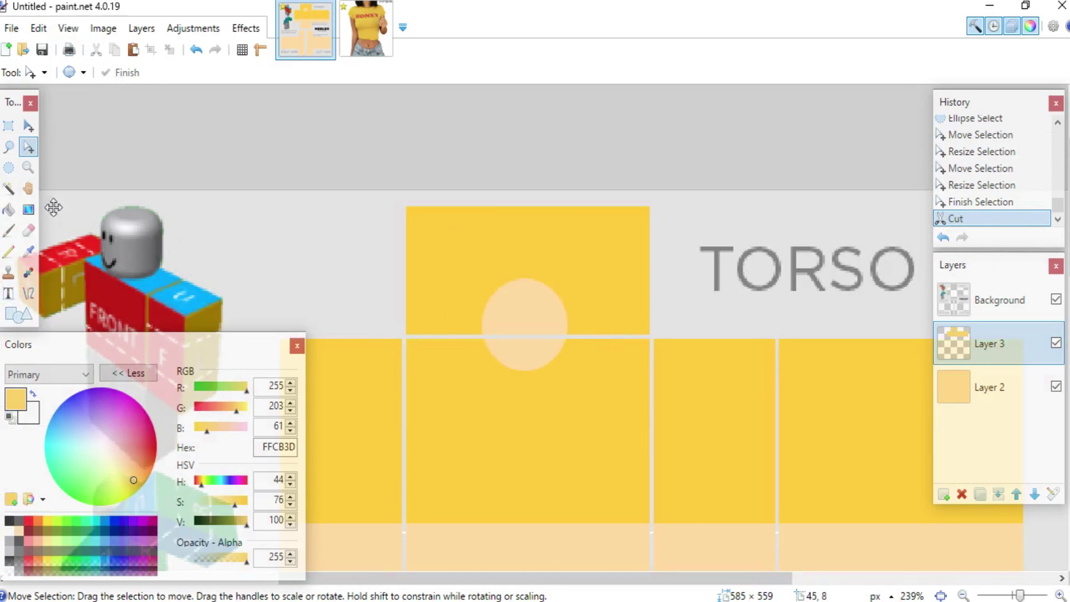
Step: Select a 64 × 178 pixel strip over the left half of the torso's top and front panels
{"action": "left_click", "coordinate": [7, 129]}
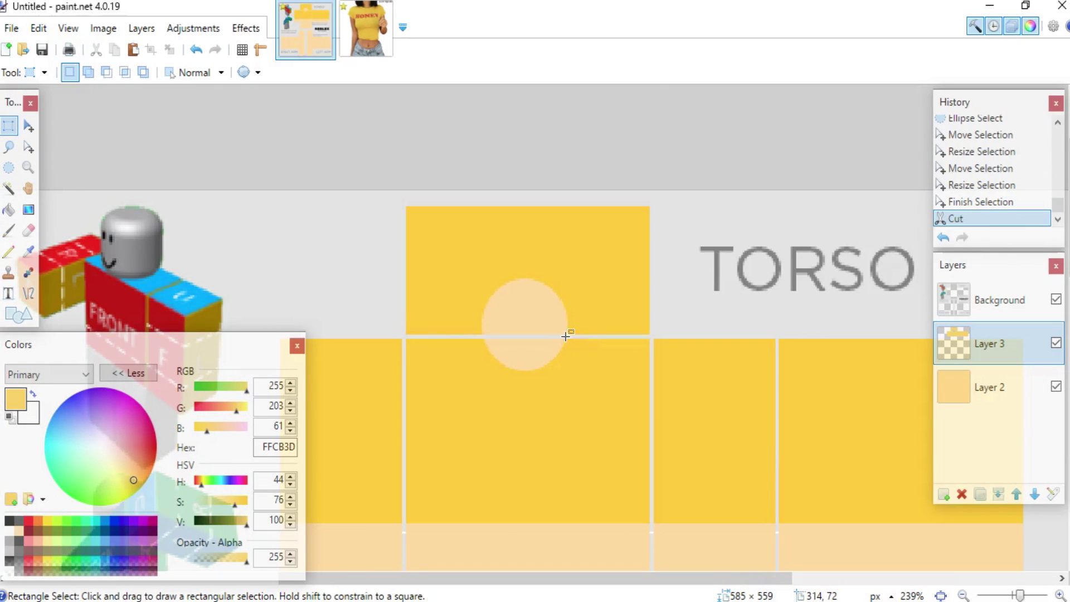
{"action": "scroll", "coordinate": [567, 324], "scroll_direction": "up", "scroll_amount": 1}
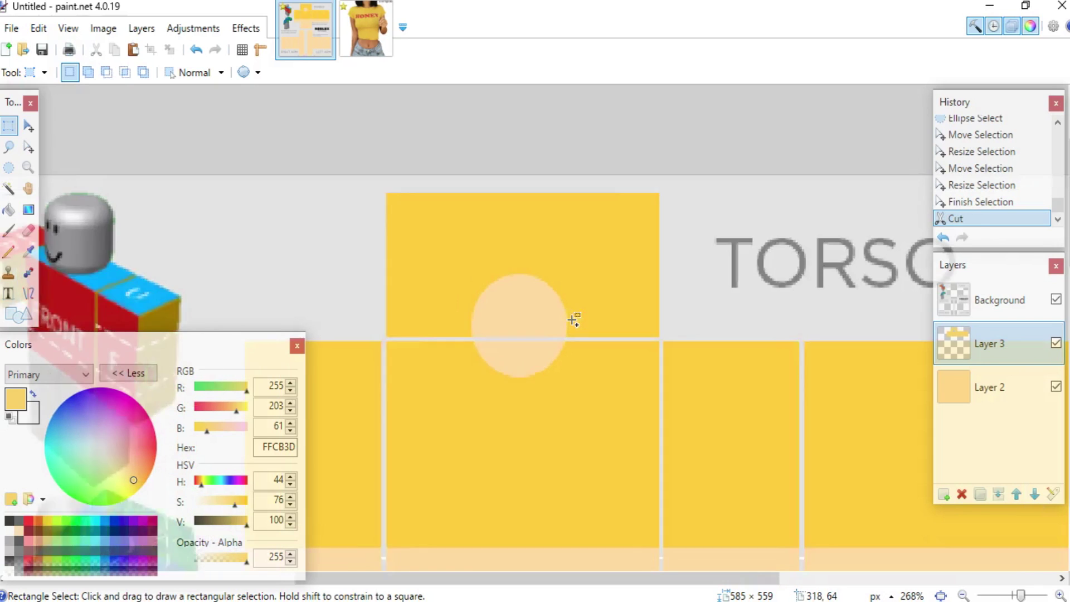
{"action": "left_click_drag", "start_coordinate": [365, 178], "coordinate": [516, 524]}
{"action": "scroll", "coordinate": [524, 512], "scroll_direction": "down", "scroll_amount": 2}
{"action": "scroll", "coordinate": [517, 524], "scroll_direction": "up", "scroll_amount": 2}
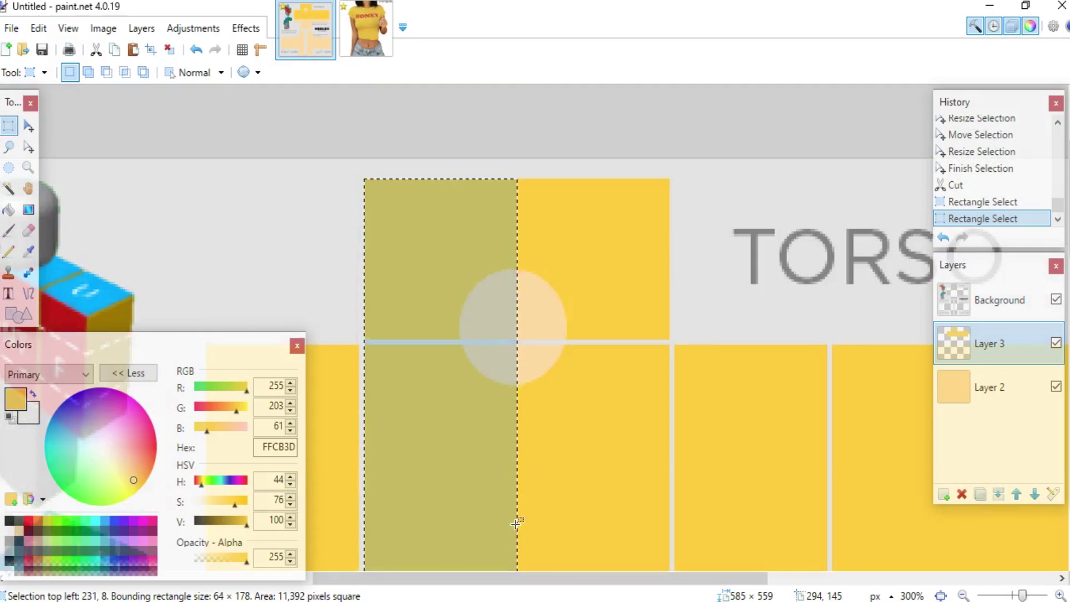
{"action": "scroll", "coordinate": [527, 496], "scroll_direction": "down", "scroll_amount": 2}
{"action": "scroll", "coordinate": [598, 488], "scroll_direction": "down", "scroll_amount": 3}
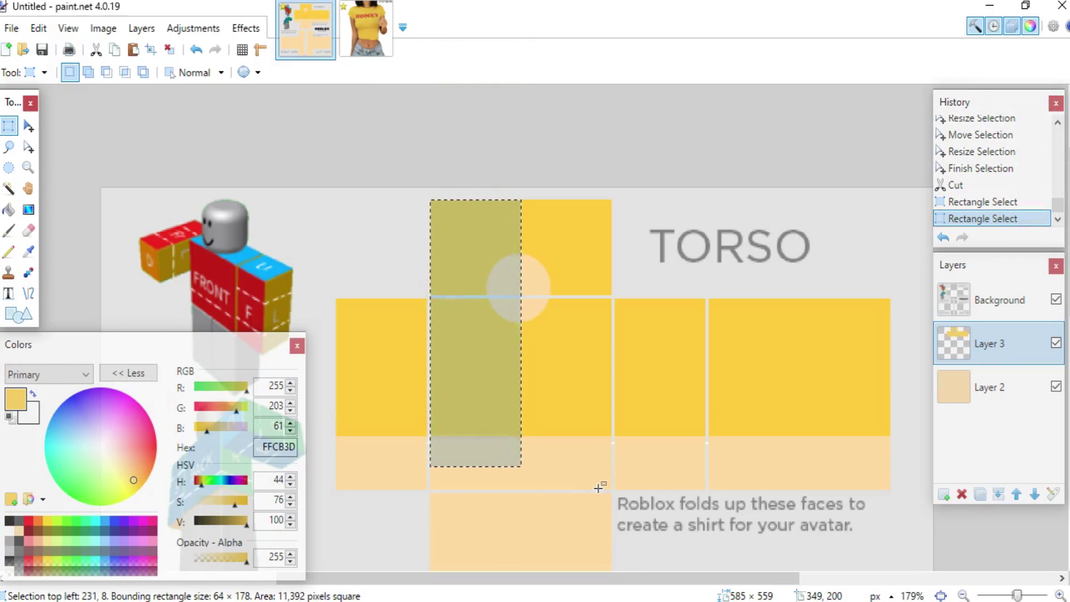
Step: Paste a copy of the left torso half, flip it horizontally onto the right half at 64 × 178 pixels, and deselect it
{"action": "key", "text": "ctrl+v"}
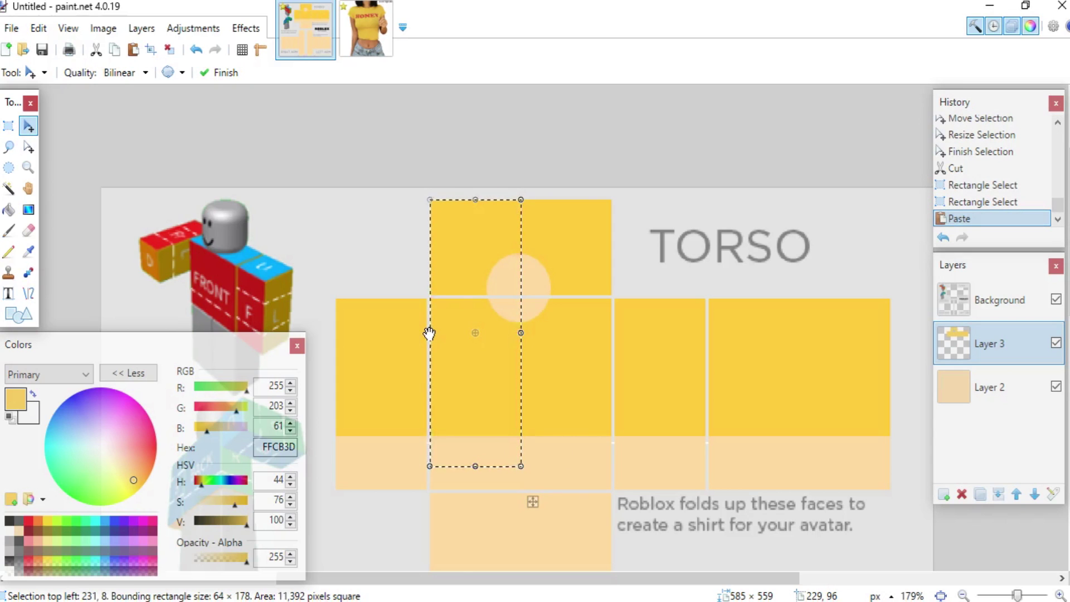
{"action": "left_click_drag", "start_coordinate": [608, 352], "coordinate": [626, 360]}
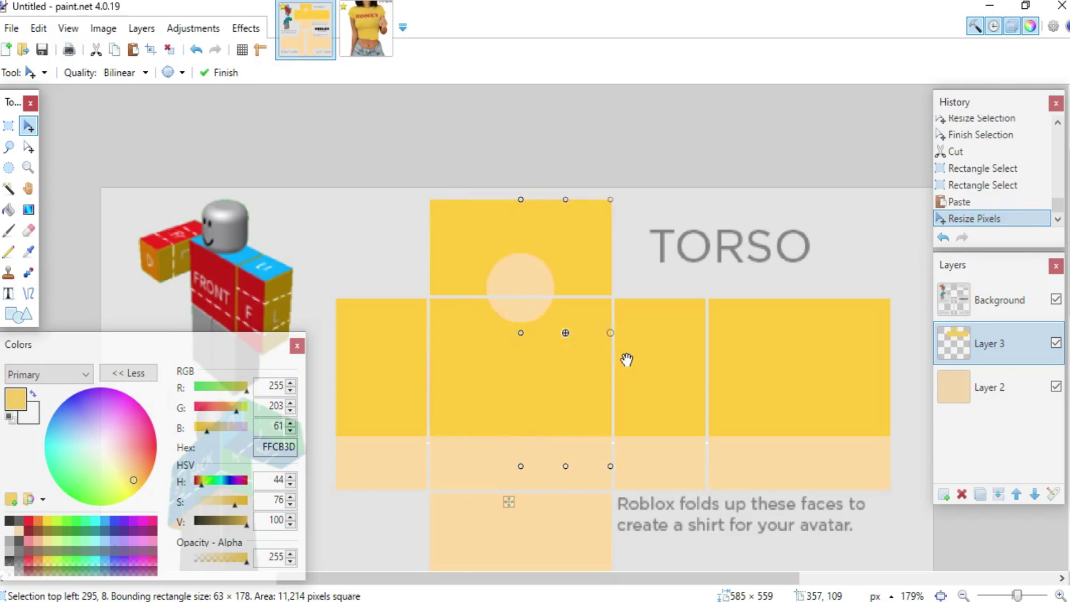
{"action": "scroll", "coordinate": [626, 361], "scroll_direction": "up", "scroll_amount": 7}
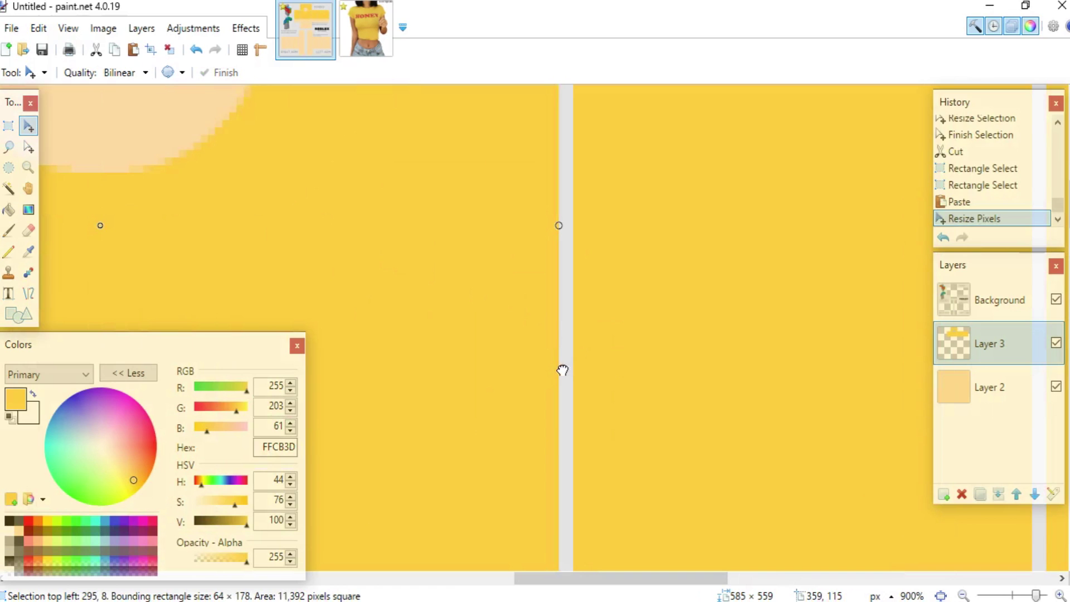
{"action": "left_click_drag", "start_coordinate": [562, 370], "coordinate": [554, 370]}
{"action": "scroll", "coordinate": [554, 370], "scroll_direction": "down", "scroll_amount": 7}
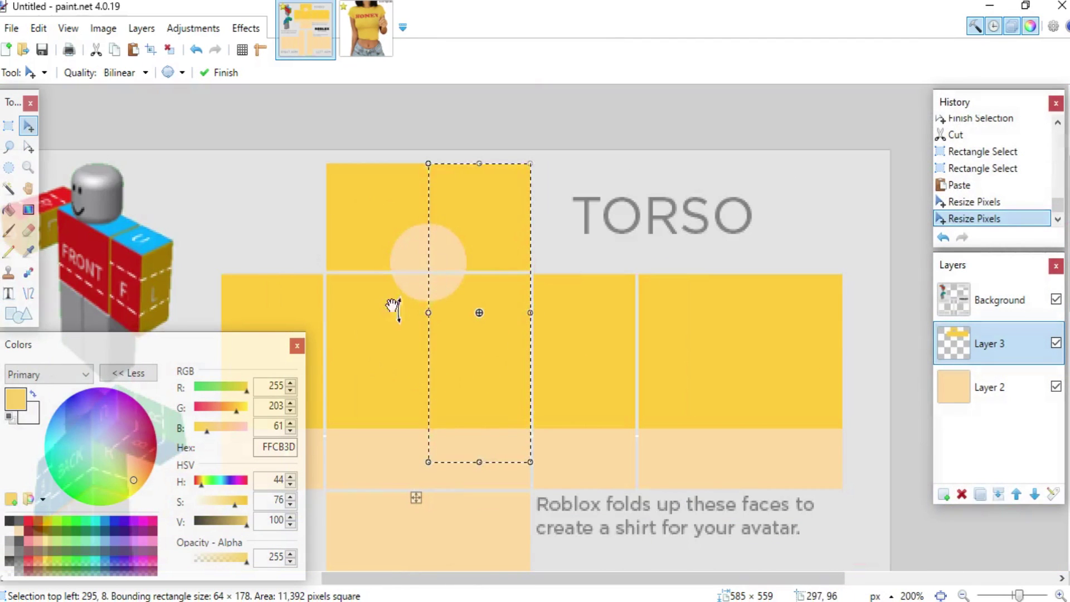
{"action": "key", "text": "s"}
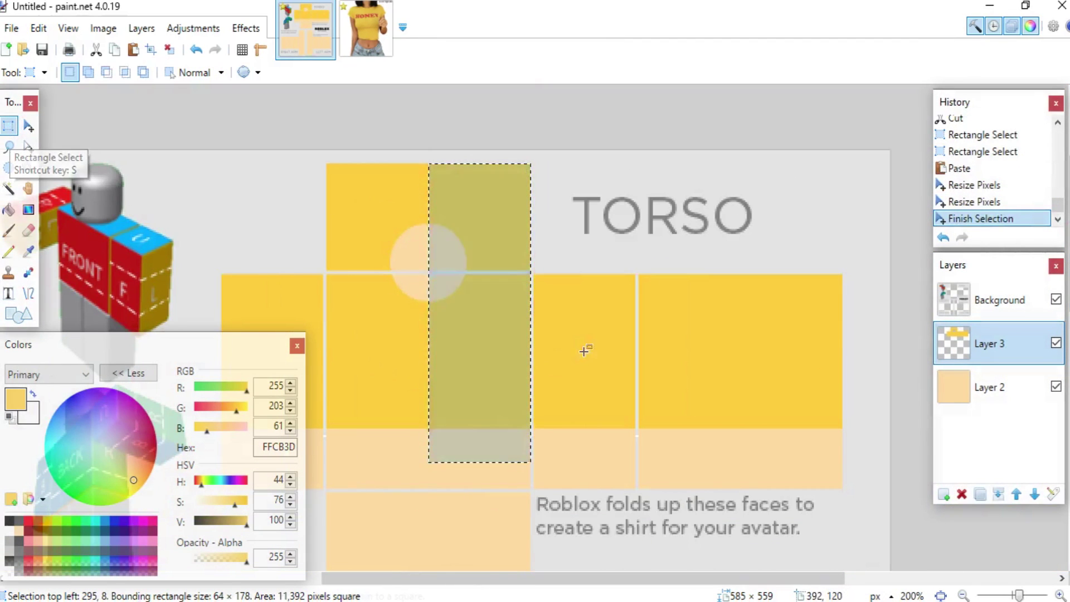
{"action": "left_click", "coordinate": [584, 351]}
{"action": "mouse_move", "coordinate": [628, 583]}
{"action": "left_mouse_down"}
{"action": "mouse_move", "coordinate": [552, 583]}
{"action": "mouse_move", "coordinate": [635, 576]}
{"action": "left_mouse_up"}
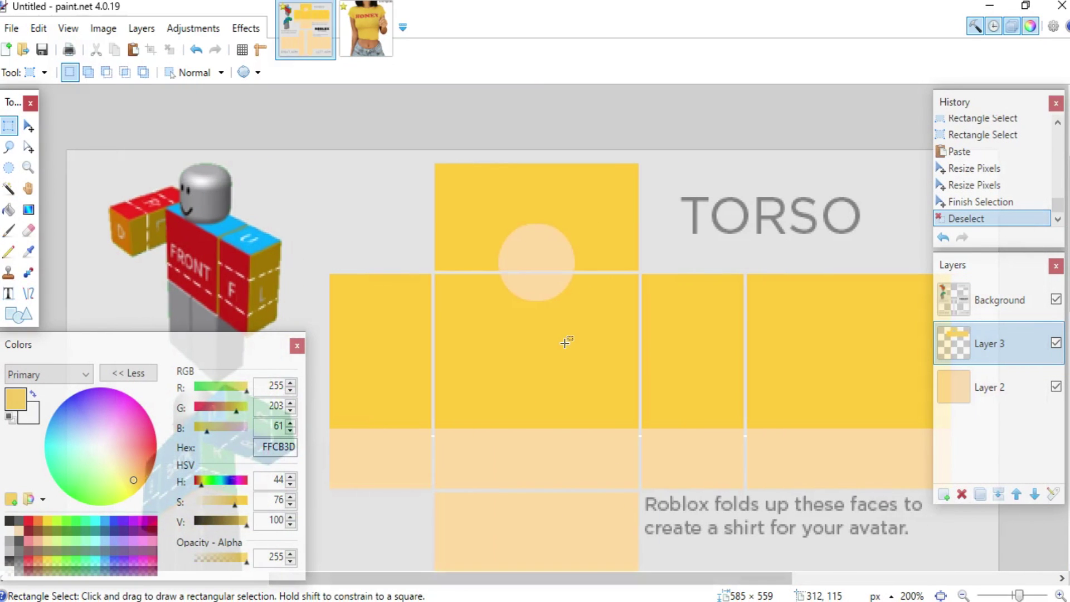
{"action": "key", "text": "ctrl+b"}
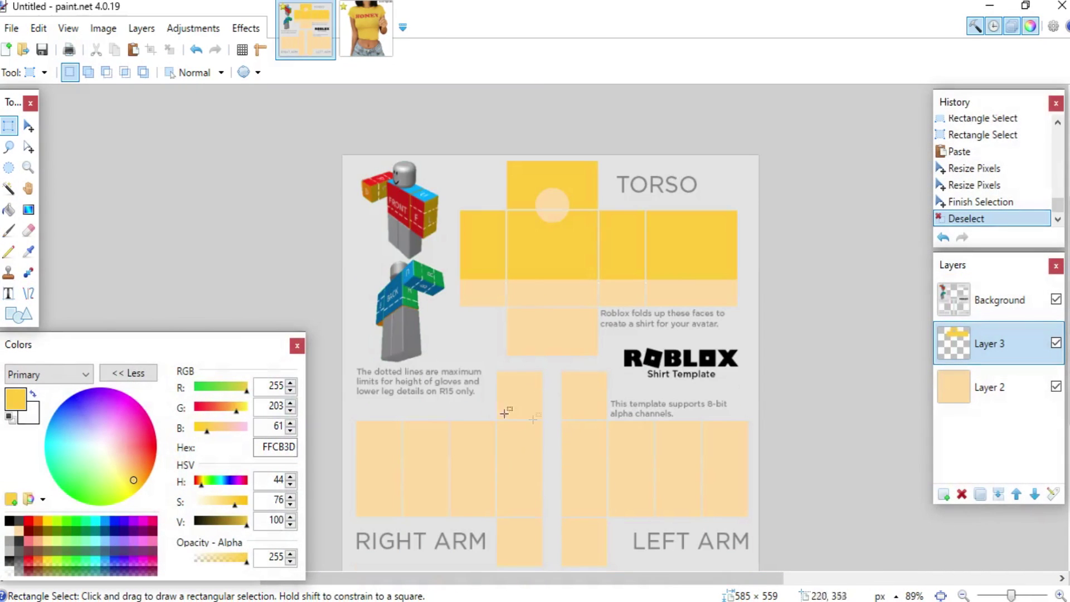
{"action": "scroll", "coordinate": [542, 475], "scroll_direction": "up", "scroll_amount": 2}
{"action": "left_click_drag", "start_coordinate": [486, 344], "coordinate": [531, 382]}
{"action": "left_click_drag", "start_coordinate": [491, 419], "coordinate": [524, 505]}
{"action": "scroll", "coordinate": [524, 372], "scroll_direction": "down", "scroll_amount": 3}
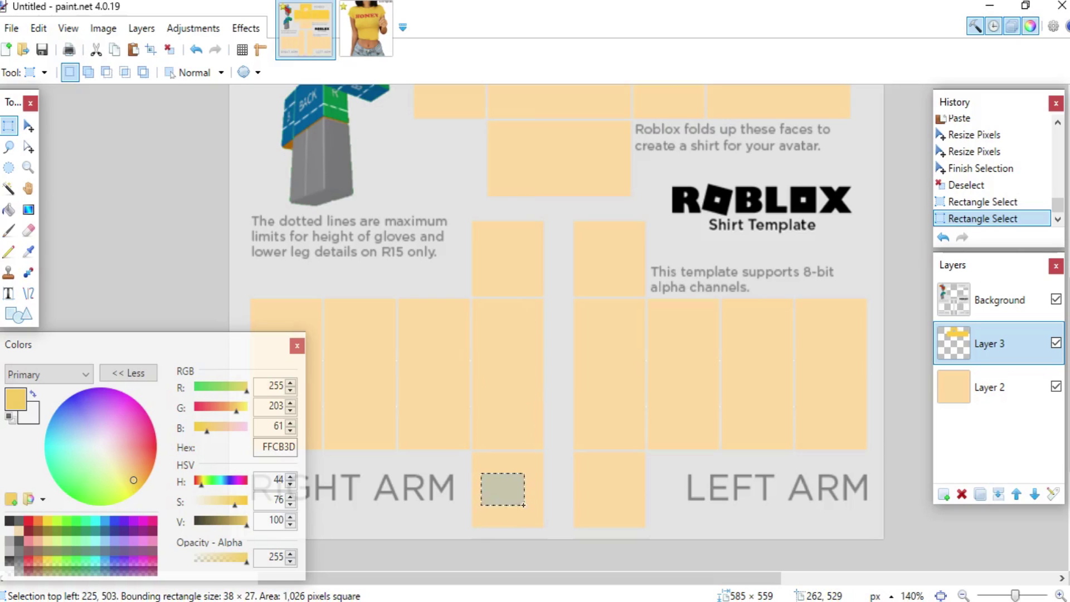
{"action": "left_click_drag", "start_coordinate": [524, 503], "coordinate": [523, 504]}
{"action": "scroll", "coordinate": [625, 426], "scroll_direction": "up", "scroll_amount": 10}
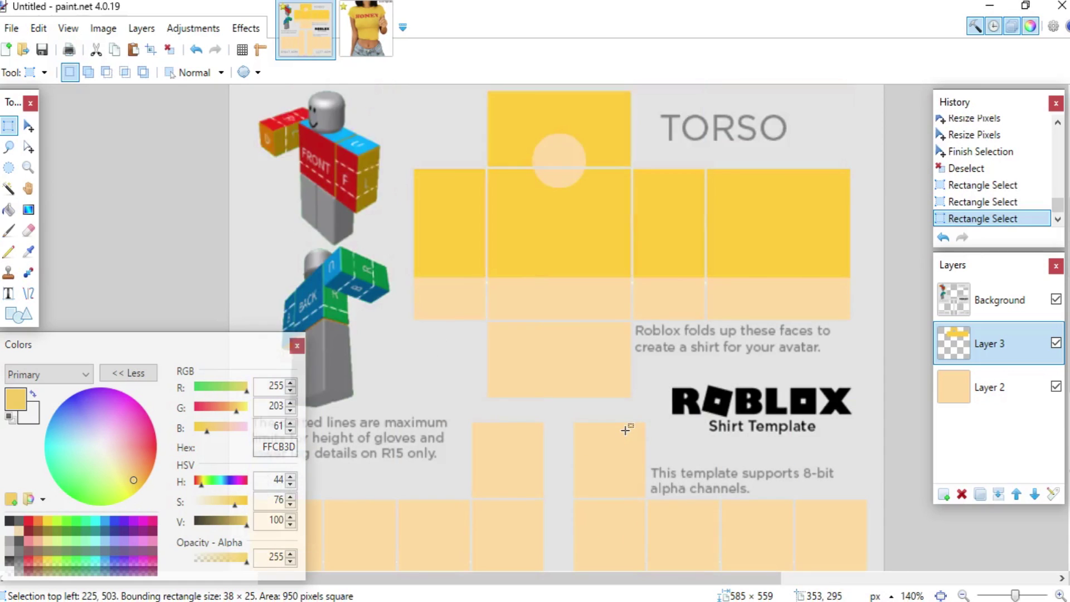
{"action": "scroll", "coordinate": [626, 429], "scroll_direction": "down", "scroll_amount": 3}
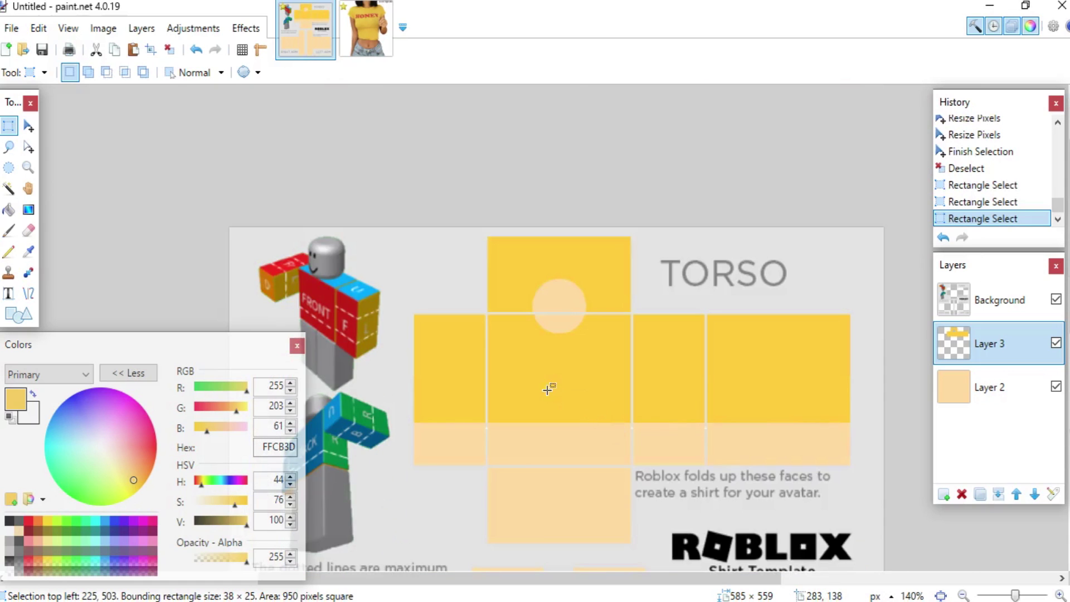
Step: Select the right arm's top panel and adjust the selection to 64 × 64 pixels
{"action": "scroll", "coordinate": [547, 390], "scroll_direction": "down", "scroll_amount": 6}
{"action": "scroll", "coordinate": [535, 373], "scroll_direction": "up", "scroll_amount": 4, "text": "ctrl"}
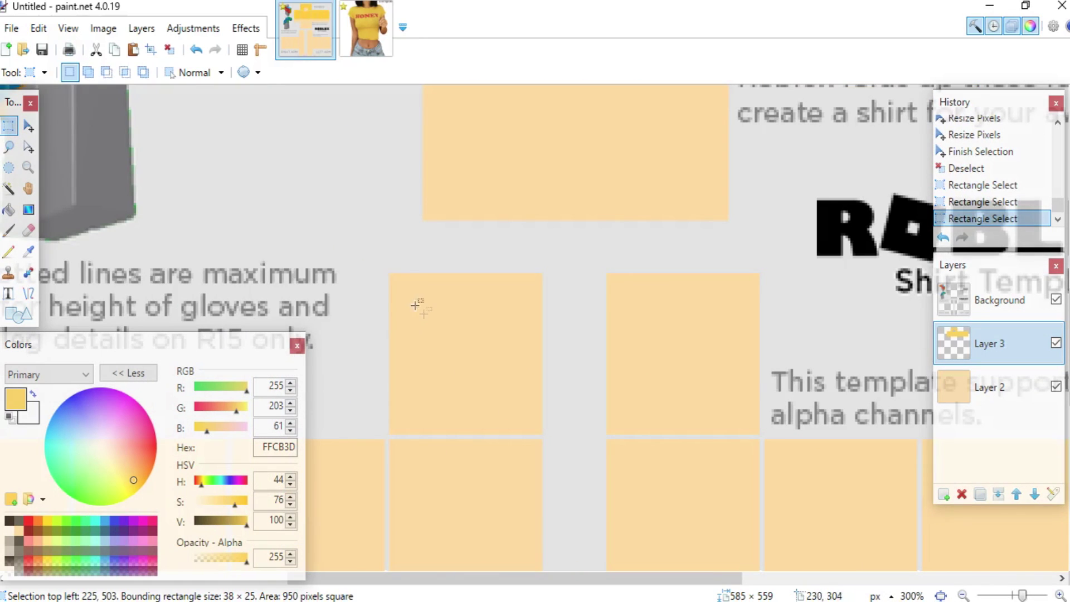
{"action": "left_click_drag", "start_coordinate": [389, 274], "coordinate": [538, 431]}
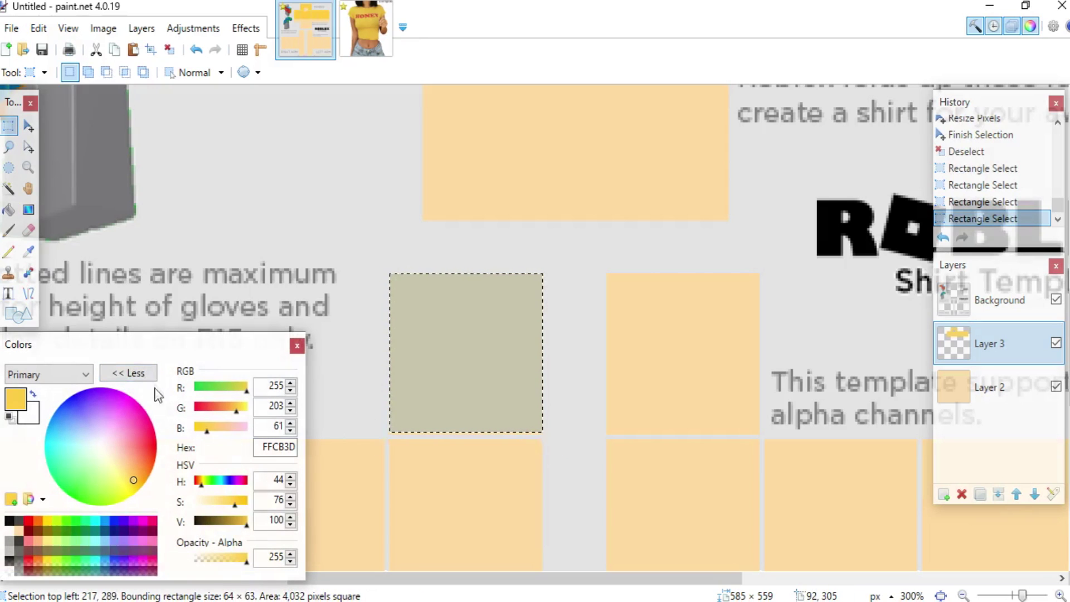
{"action": "left_click", "coordinate": [137, 376]}
{"action": "left_click", "coordinate": [28, 147]}
{"action": "scroll", "coordinate": [422, 442], "scroll_direction": "up", "scroll_amount": 3, "text": "ctrl"}
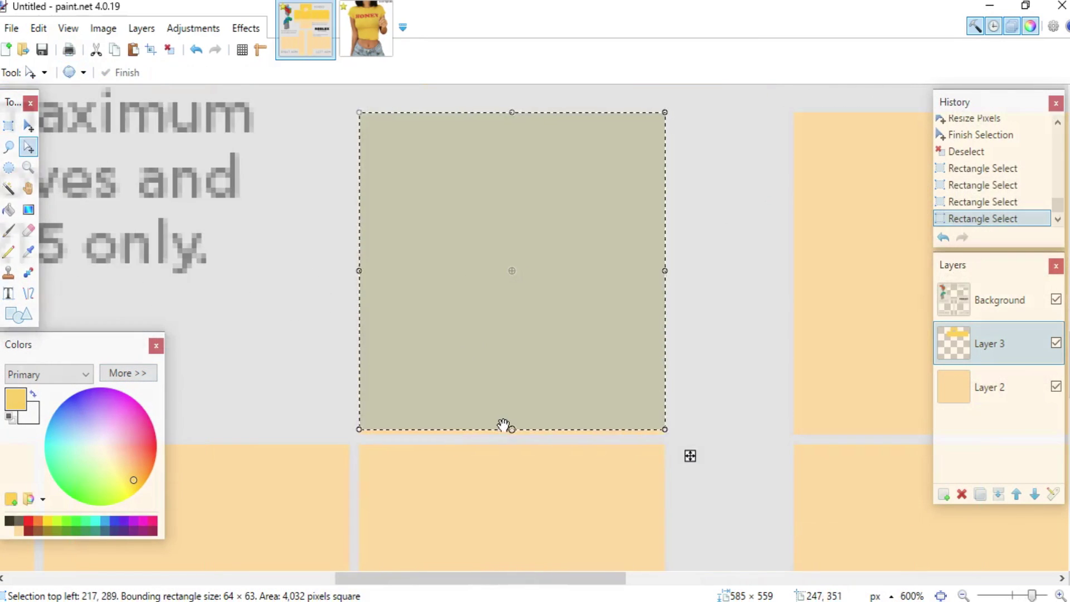
{"action": "left_click_drag", "start_coordinate": [515, 432], "coordinate": [516, 435]}
Step: Fill the selected top panel of the right arm with the shirt yellow and deselect it
{"action": "key", "text": "f"}
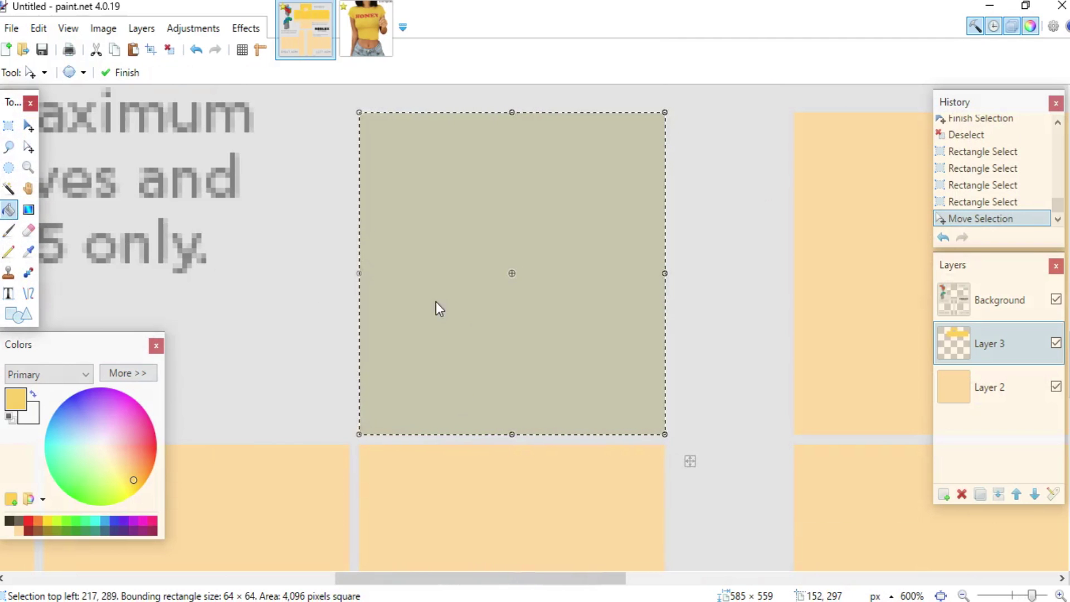
{"action": "left_click", "coordinate": [437, 302]}
{"action": "left_click", "coordinate": [9, 126]}
{"action": "left_click", "coordinate": [489, 374]}
Step: Select a 64 × 23 pixel sleeve band on the right arm directly below its yellow top panel and fill it with the same yellow
{"action": "scroll", "coordinate": [488, 374], "scroll_direction": "down", "scroll_amount": 5, "text": "ctrl"}
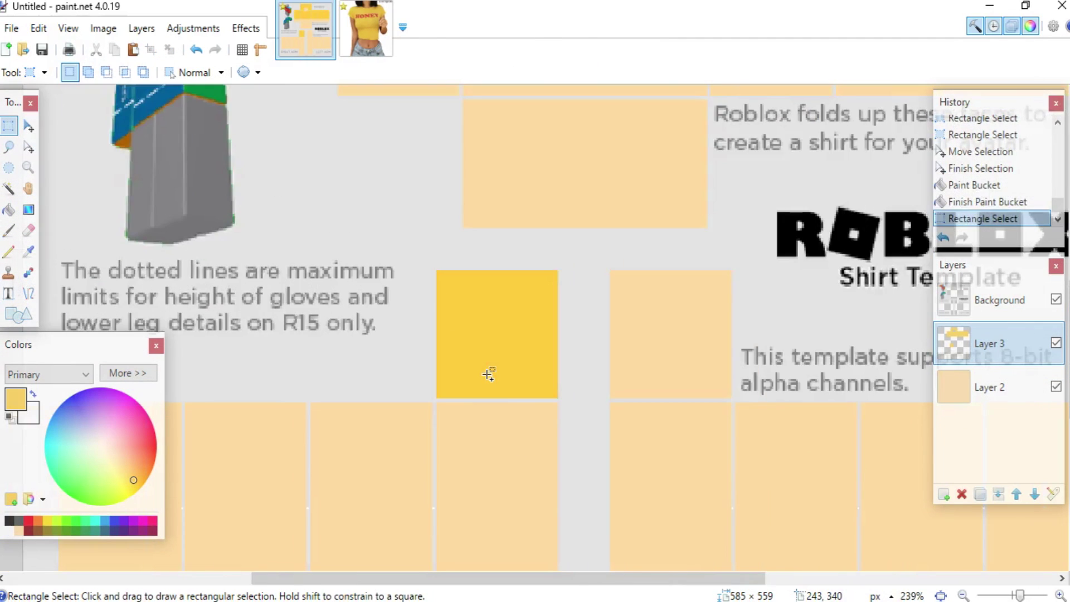
{"action": "scroll", "coordinate": [511, 422], "scroll_direction": "up", "scroll_amount": 4, "text": "ctrl"}
{"action": "scroll", "coordinate": [650, 380], "scroll_direction": "up", "scroll_amount": 1, "text": "ctrl"}
{"action": "left_click_drag", "start_coordinate": [630, 377], "coordinate": [330, 490]}
{"action": "scroll", "coordinate": [383, 318], "scroll_direction": "down", "scroll_amount": 4, "text": "ctrl"}
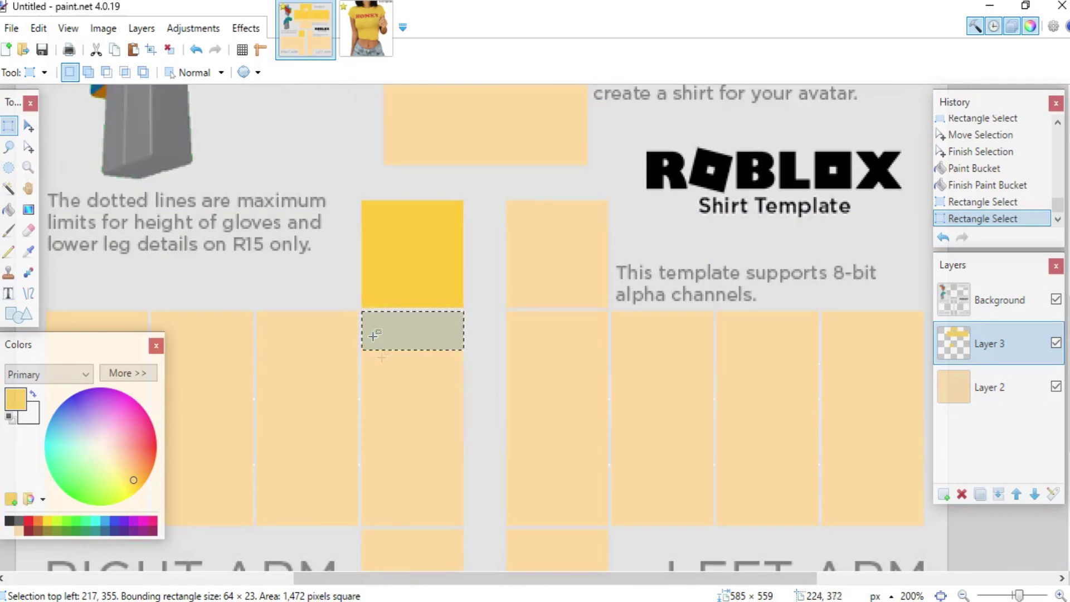
{"action": "scroll", "coordinate": [413, 418], "scroll_direction": "down", "scroll_amount": 3, "text": "ctrl"}
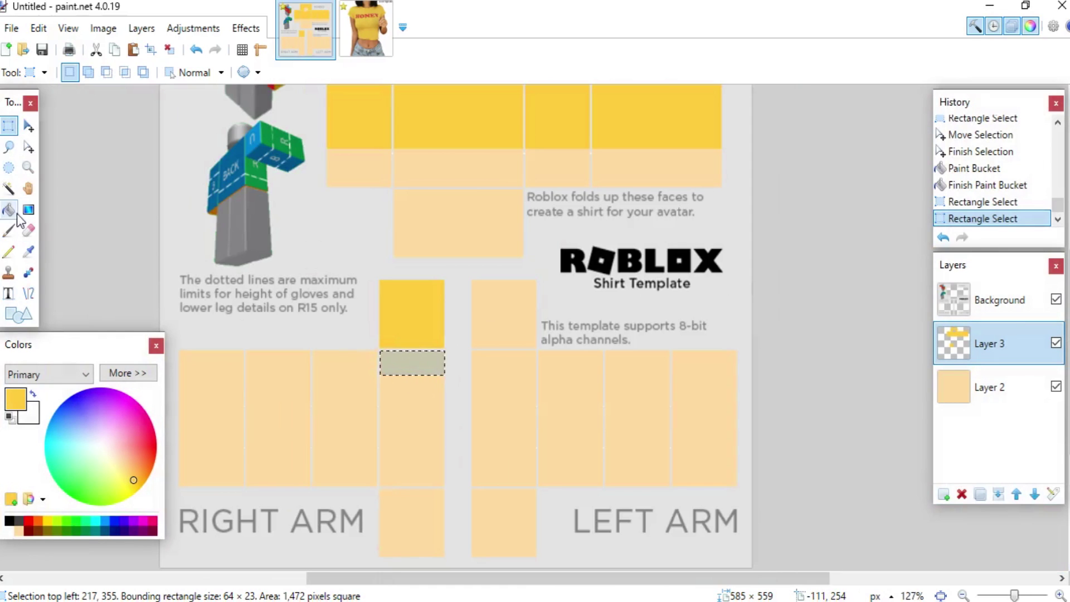
{"action": "left_click", "coordinate": [10, 208]}
{"action": "left_click", "coordinate": [419, 363]}
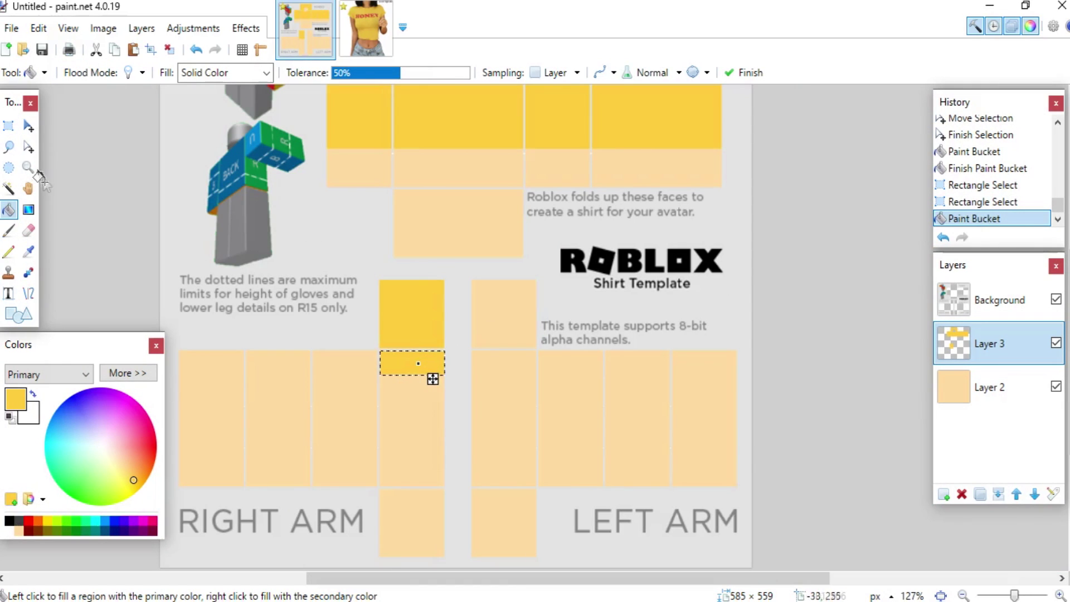
Step: Extend the sleeve band selection across all four right arm panels, fill it with the shirt yellow, and deselect it
{"action": "left_click", "coordinate": [28, 147]}
{"action": "scroll", "coordinate": [478, 384], "scroll_direction": "up", "scroll_amount": 3, "text": "ctrl"}
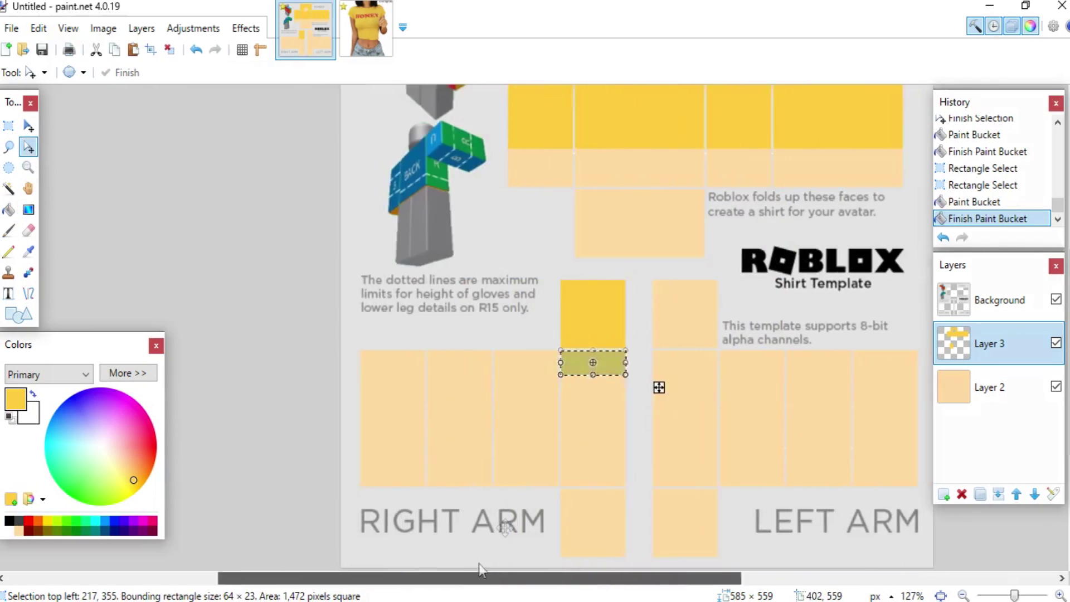
{"action": "mouse_move", "coordinate": [594, 312]}
{"action": "left_mouse_down"}
{"action": "mouse_move", "coordinate": [238, 320]}
{"action": "mouse_move", "coordinate": [234, 311]}
{"action": "left_mouse_up"}
{"action": "scroll", "coordinate": [241, 313], "scroll_direction": "up", "scroll_amount": 3, "text": "ctrl"}
{"action": "key", "text": "f"}
{"action": "left_click", "coordinate": [391, 329]}
{"action": "scroll", "coordinate": [393, 333], "scroll_direction": "down", "scroll_amount": 4, "text": "ctrl"}
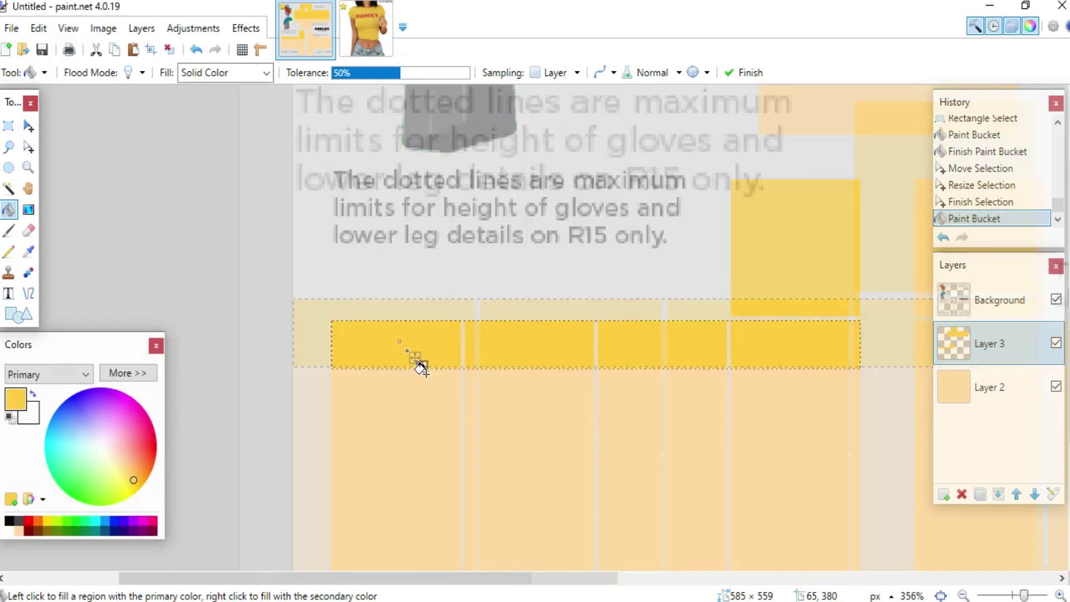
{"action": "left_click_drag", "start_coordinate": [578, 585], "coordinate": [641, 586]}
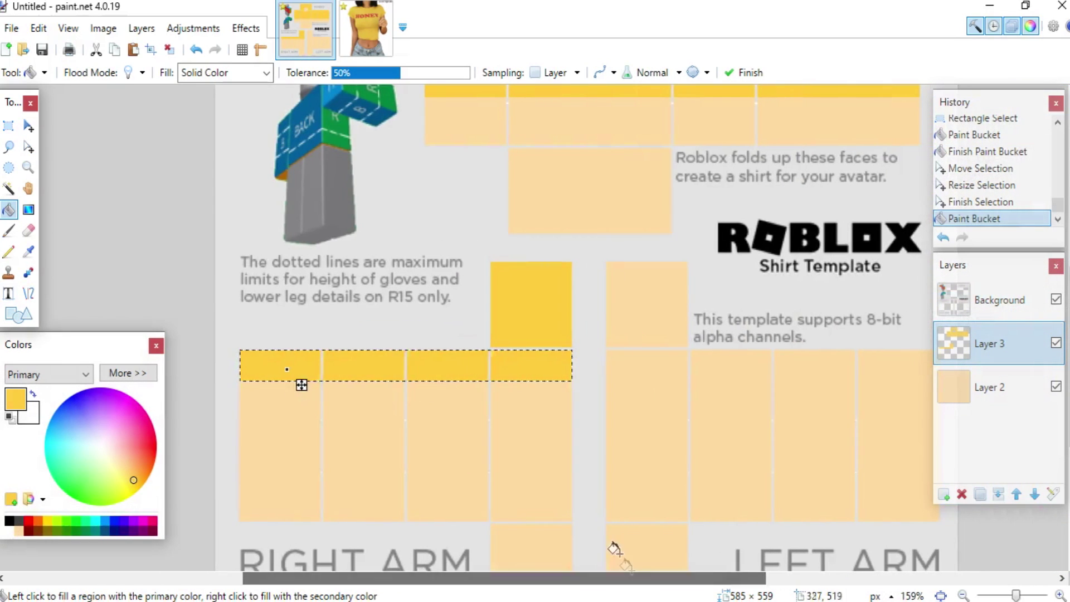
{"action": "key", "text": "s"}
{"action": "key", "text": "ctrl+d"}
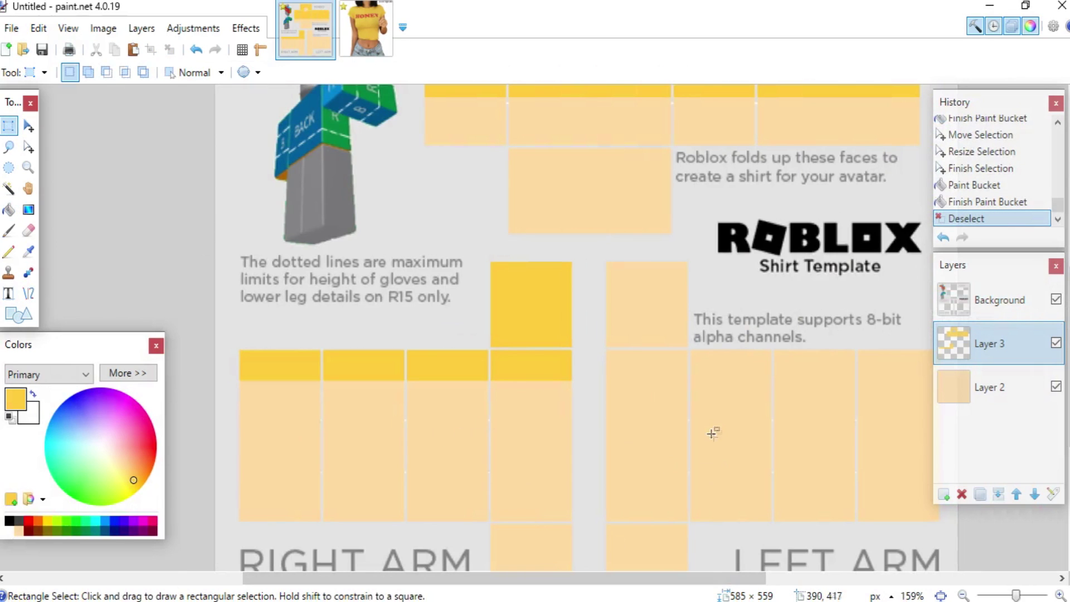
Step: Select the right arm's top panel and sleeve area at 262 × 164 pixels and paste a copy in place
{"action": "scroll", "coordinate": [600, 294], "scroll_direction": "up", "scroll_amount": 3}
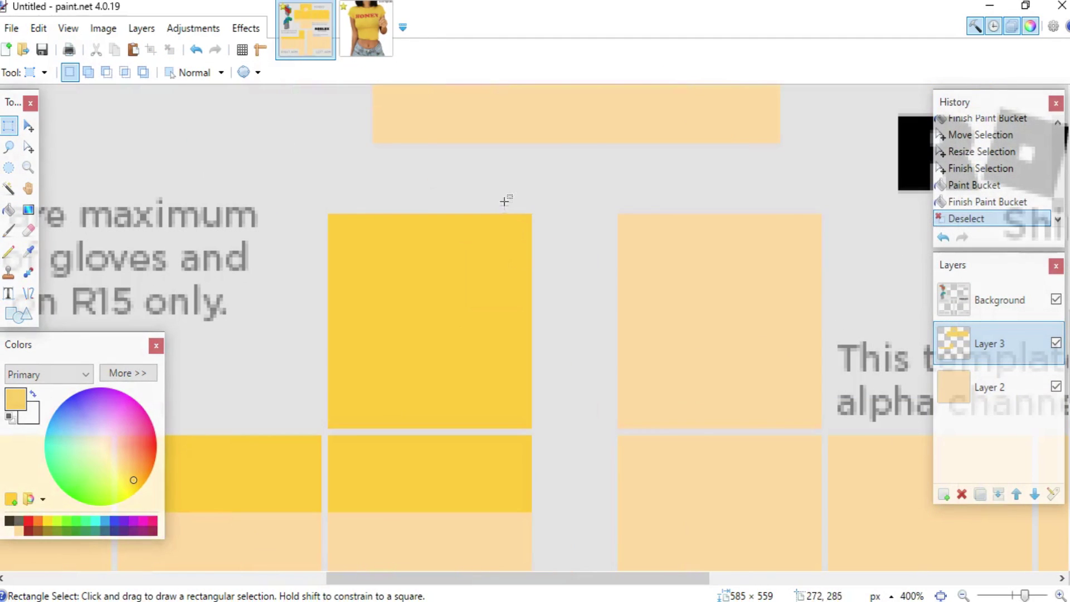
{"action": "left_click_drag", "start_coordinate": [532, 212], "coordinate": [72, 460]}
{"action": "scroll", "coordinate": [390, 310], "scroll_direction": "down", "scroll_amount": 1}
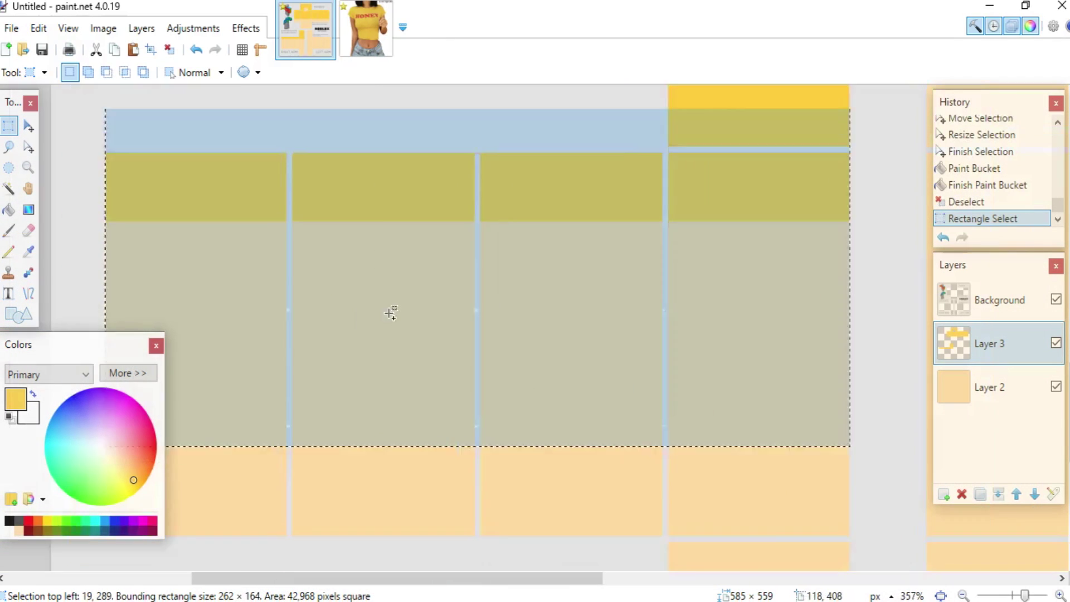
{"action": "scroll", "coordinate": [580, 425], "scroll_direction": "down", "scroll_amount": 4}
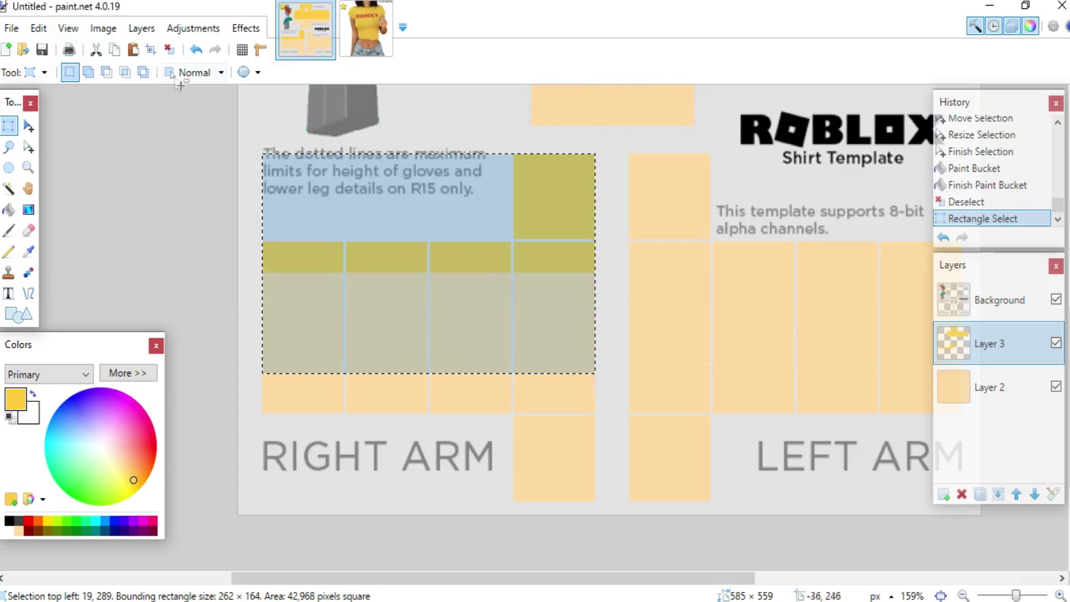
{"action": "key", "text": "ctrl+v"}
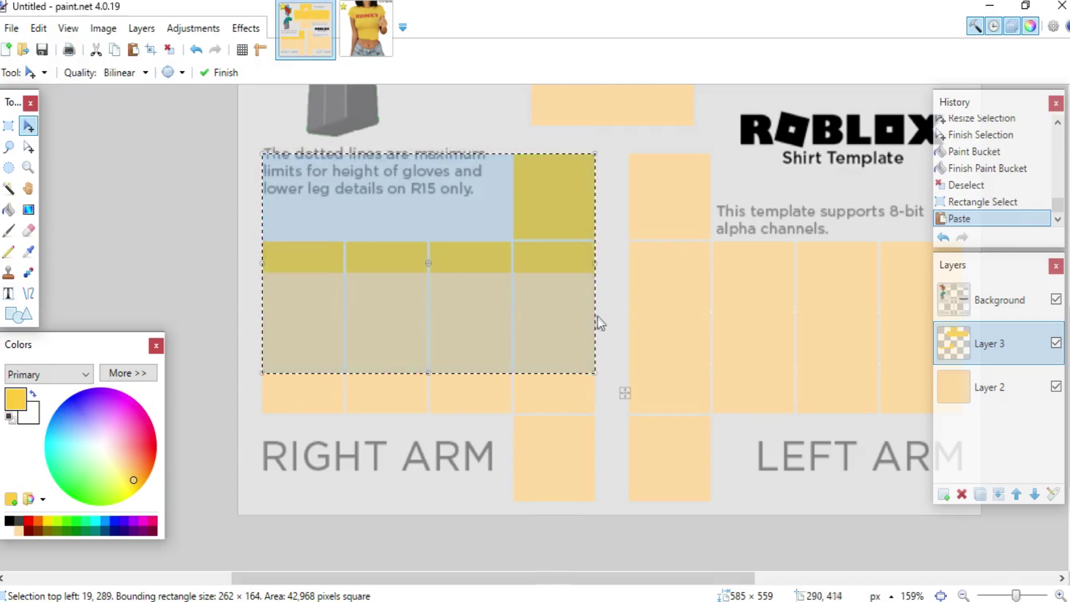
Step: Move the pasted sleeve copy sideways until its right edge meets the left arm's inner edge
{"action": "scroll", "coordinate": [427, 440], "scroll_direction": "up", "scroll_amount": 3}
{"action": "left_click_drag", "start_coordinate": [360, 277], "coordinate": [392, 270]}
{"action": "scroll", "coordinate": [474, 390], "scroll_direction": "up", "scroll_amount": 5}
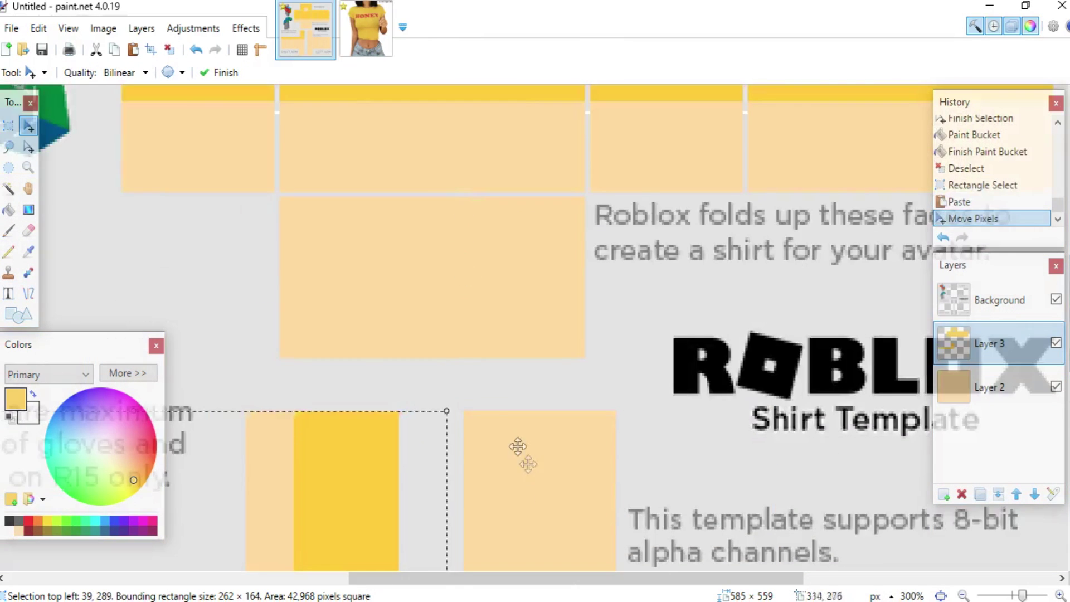
{"action": "scroll", "coordinate": [518, 447], "scroll_direction": "up", "scroll_amount": 4}
{"action": "left_click_drag", "start_coordinate": [251, 326], "coordinate": [268, 324]}
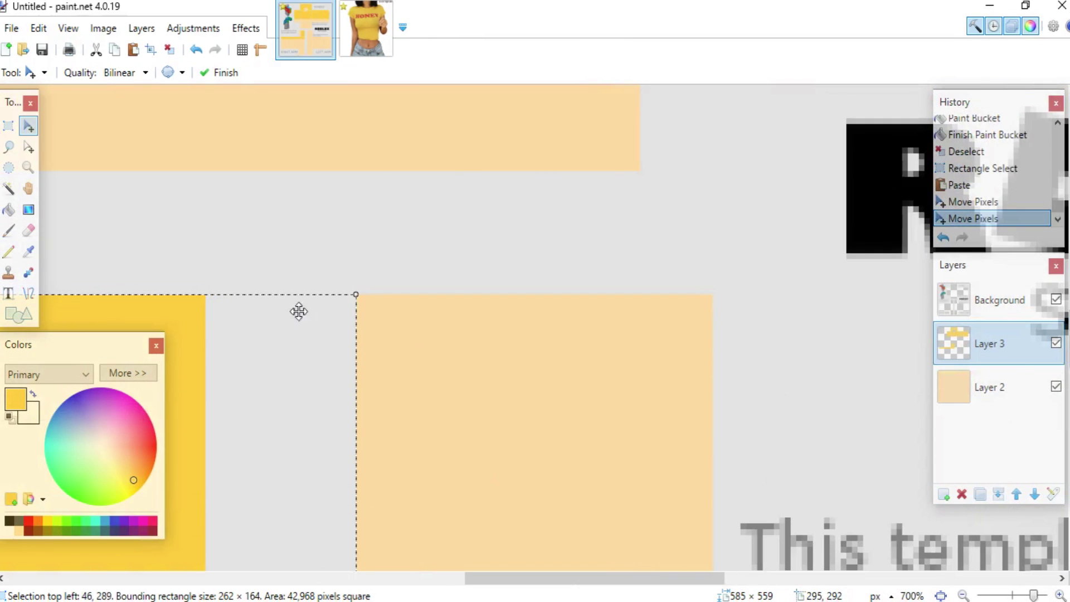
{"action": "scroll", "coordinate": [357, 301], "scroll_direction": "up", "scroll_amount": 8}
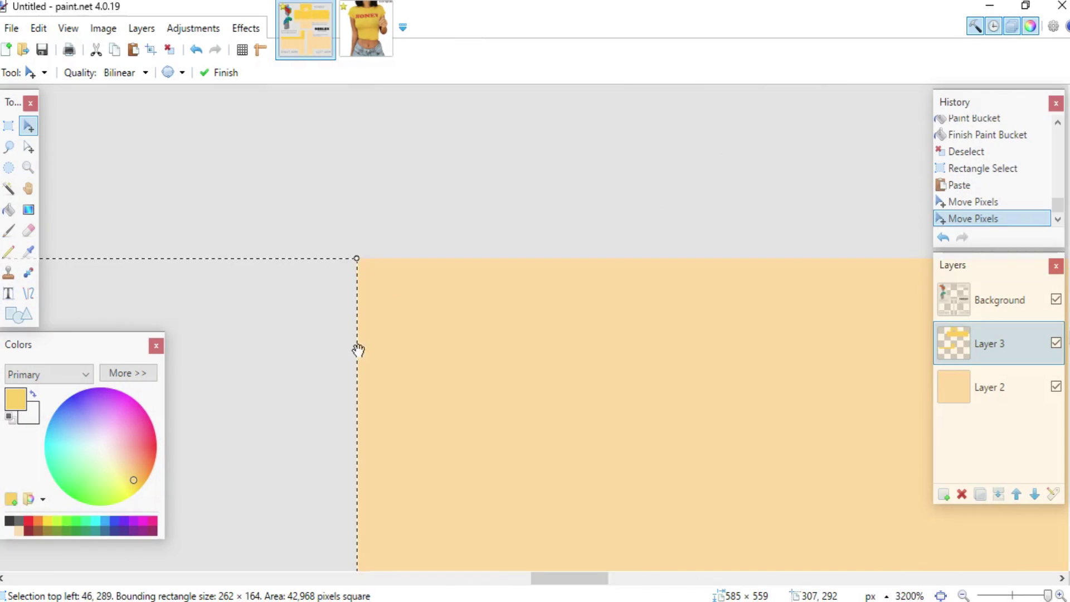
{"action": "scroll", "coordinate": [358, 349], "scroll_direction": "down", "scroll_amount": 10}
Step: Flip the pasted sleeve copy horizontally onto the left arm panels at 262 × 164 pixels and deselect it
{"action": "left_click_drag", "start_coordinate": [494, 578], "coordinate": [385, 578]}
{"action": "left_click_drag", "start_coordinate": [271, 320], "coordinate": [876, 317]}
{"action": "left_click_drag", "start_coordinate": [685, 580], "coordinate": [820, 579]}
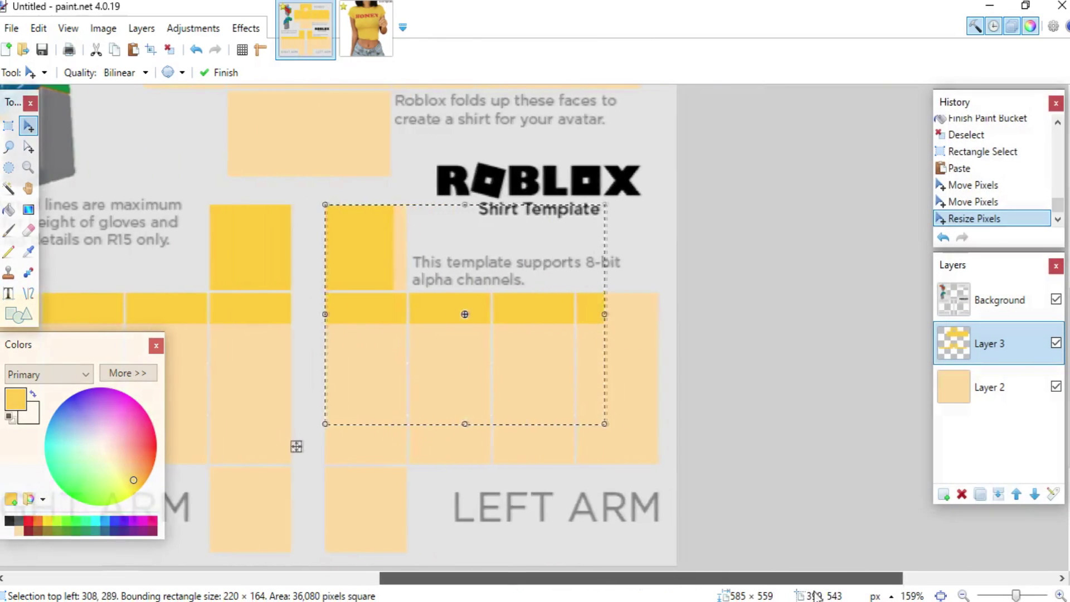
{"action": "scroll", "coordinate": [716, 432], "scroll_direction": "up", "scroll_amount": 2}
{"action": "left_click_drag", "start_coordinate": [539, 351], "coordinate": [642, 362]}
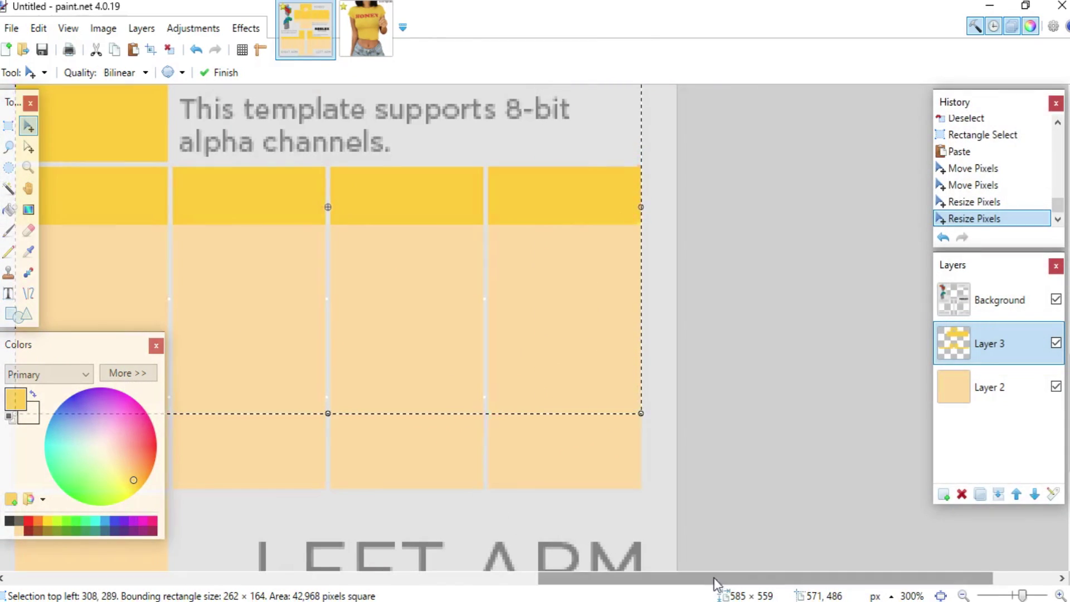
{"action": "scroll", "coordinate": [437, 389], "scroll_direction": "down", "scroll_amount": 4}
{"action": "scroll", "coordinate": [361, 369], "scroll_direction": "down", "scroll_amount": 2}
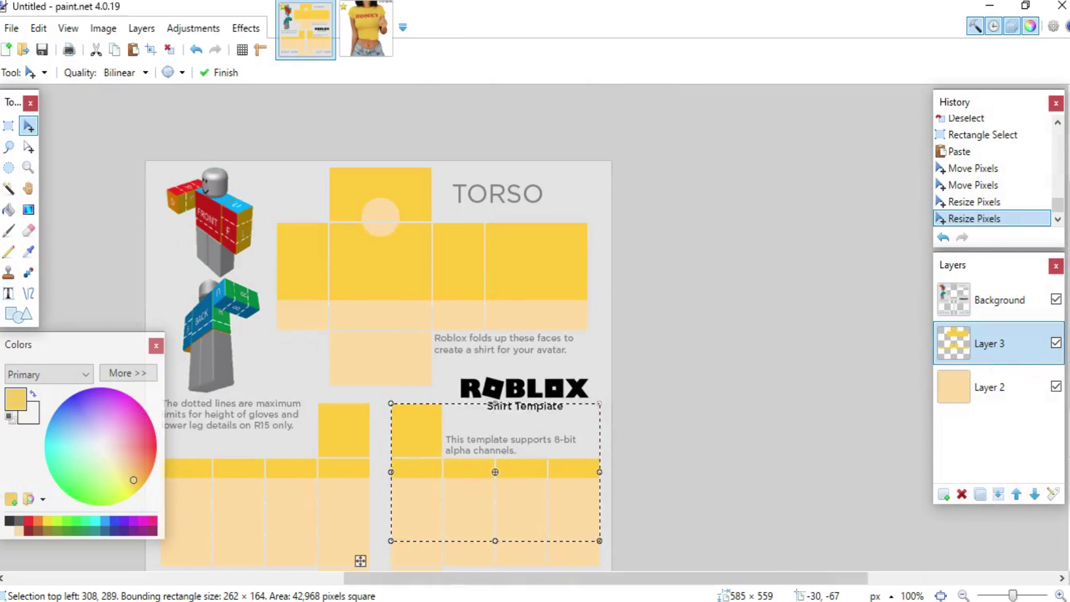
{"action": "key", "text": "s"}
{"action": "key", "text": "ctrl+d"}
Step: Add a new layer above Layer 3 and write HONEY in red on the front torso below the neckline
{"action": "left_click_drag", "start_coordinate": [624, 580], "coordinate": [567, 583]}
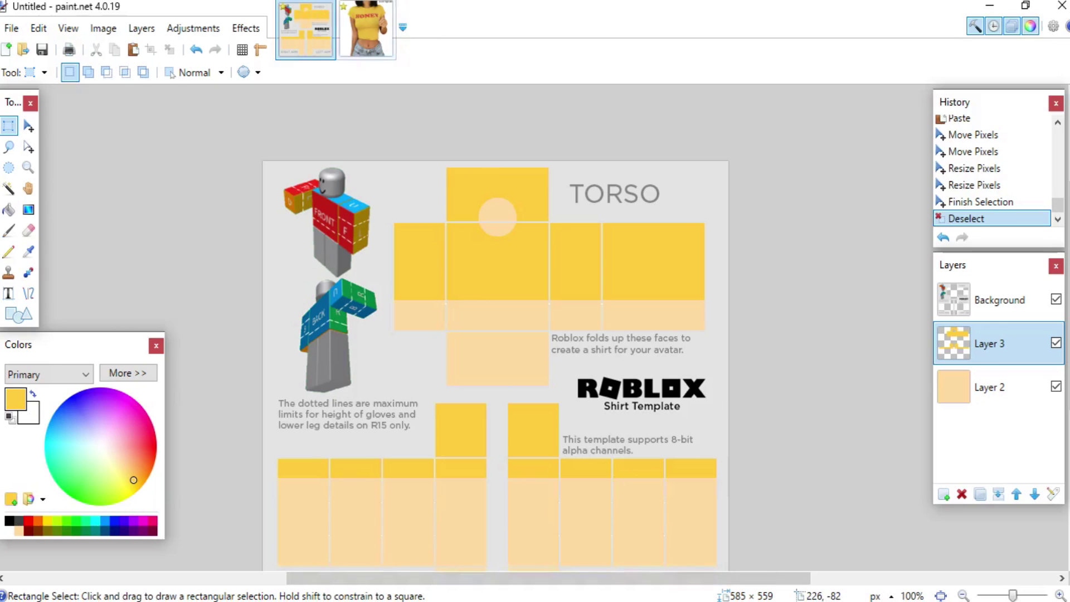
{"action": "left_click", "coordinate": [365, 31]}
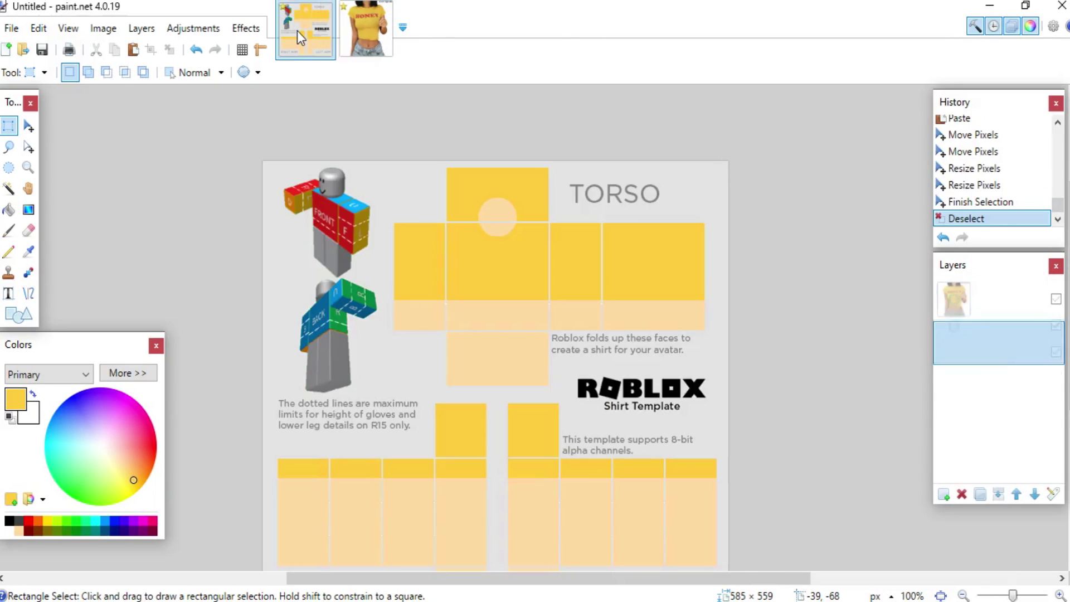
{"action": "left_click", "coordinate": [296, 31]}
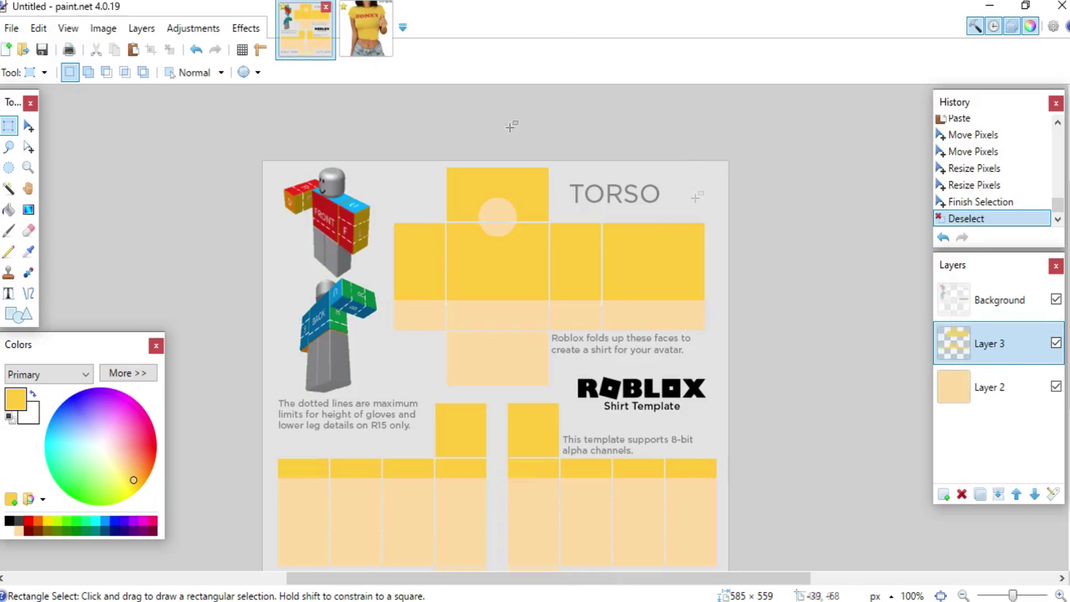
{"action": "left_click", "coordinate": [944, 494]}
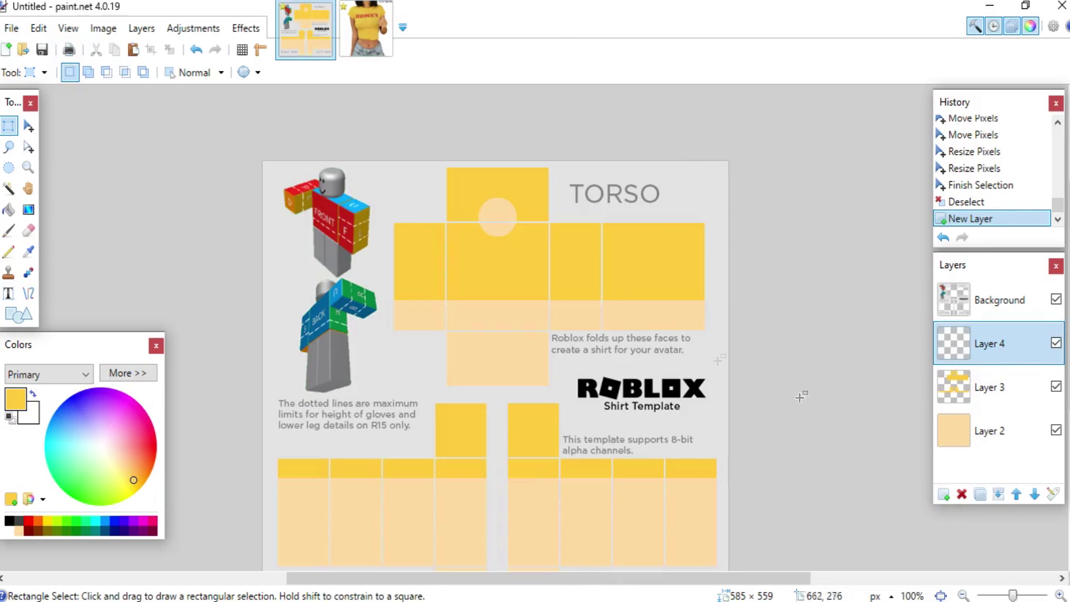
{"action": "left_click", "coordinate": [8, 296]}
{"action": "left_click", "coordinate": [461, 274]}
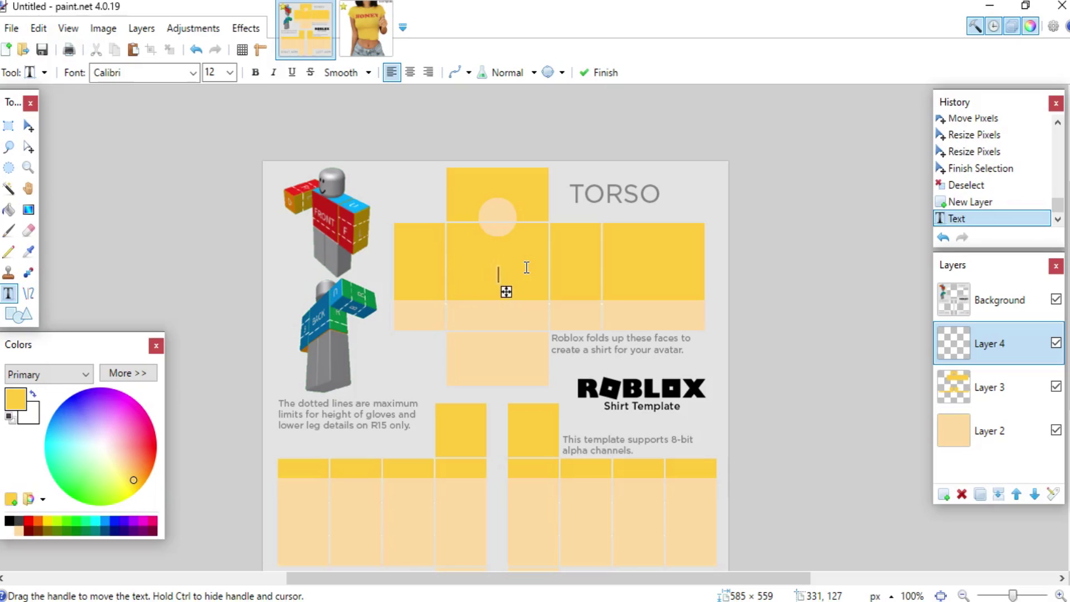
{"action": "left_click", "coordinate": [28, 520]}
{"action": "left_click_drag", "start_coordinate": [506, 292], "coordinate": [525, 272]}
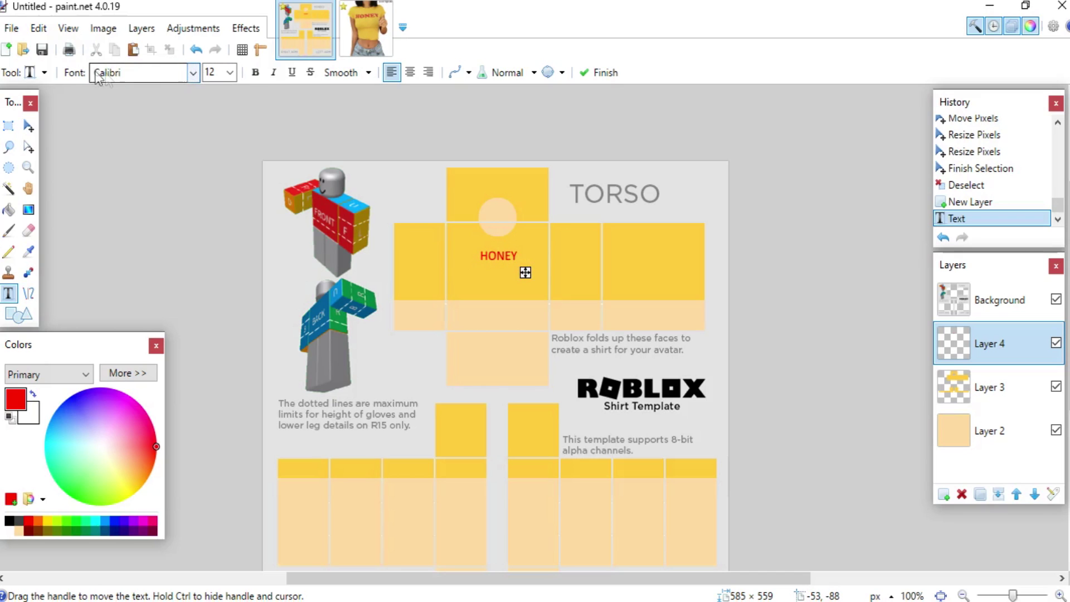
Step: Set the HONEY text's font to Love Story Rough
{"action": "left_click", "coordinate": [193, 73]}
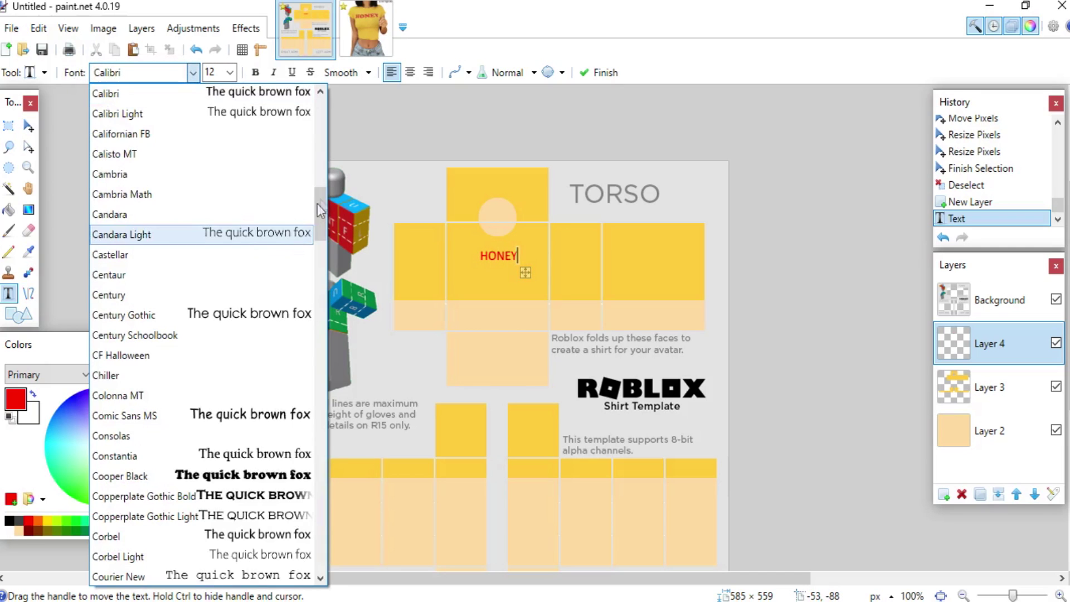
{"action": "left_click_drag", "start_coordinate": [318, 215], "coordinate": [319, 227]}
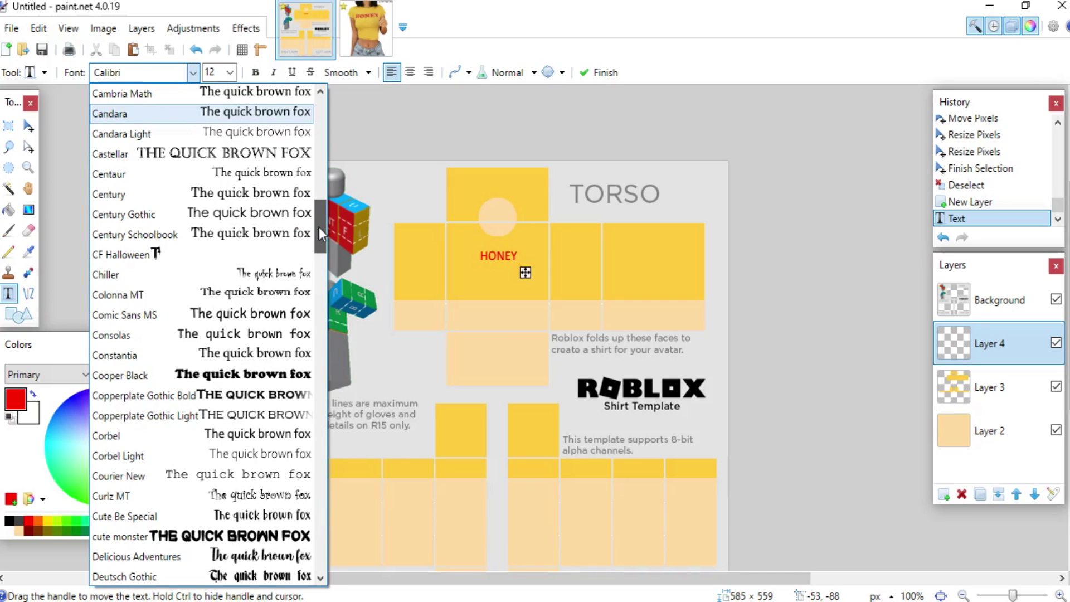
{"action": "left_click_drag", "start_coordinate": [319, 227], "coordinate": [319, 312]}
{"action": "left_click", "coordinate": [254, 505]}
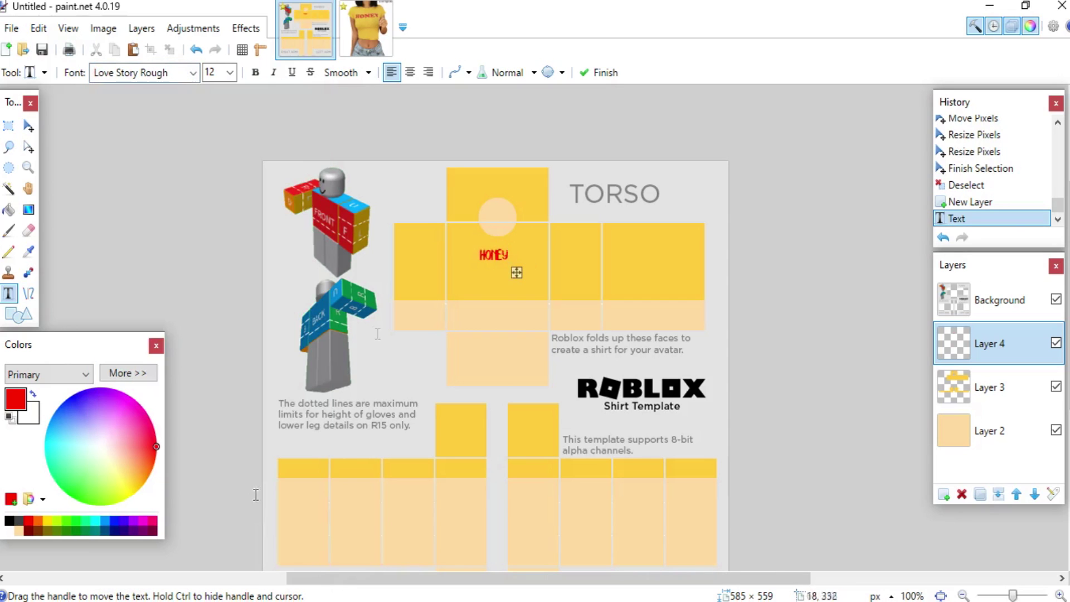
{"action": "scroll", "coordinate": [589, 234], "scroll_direction": "up", "scroll_amount": 4}
{"action": "scroll", "coordinate": [449, 268], "scroll_direction": "down", "scroll_amount": 3}
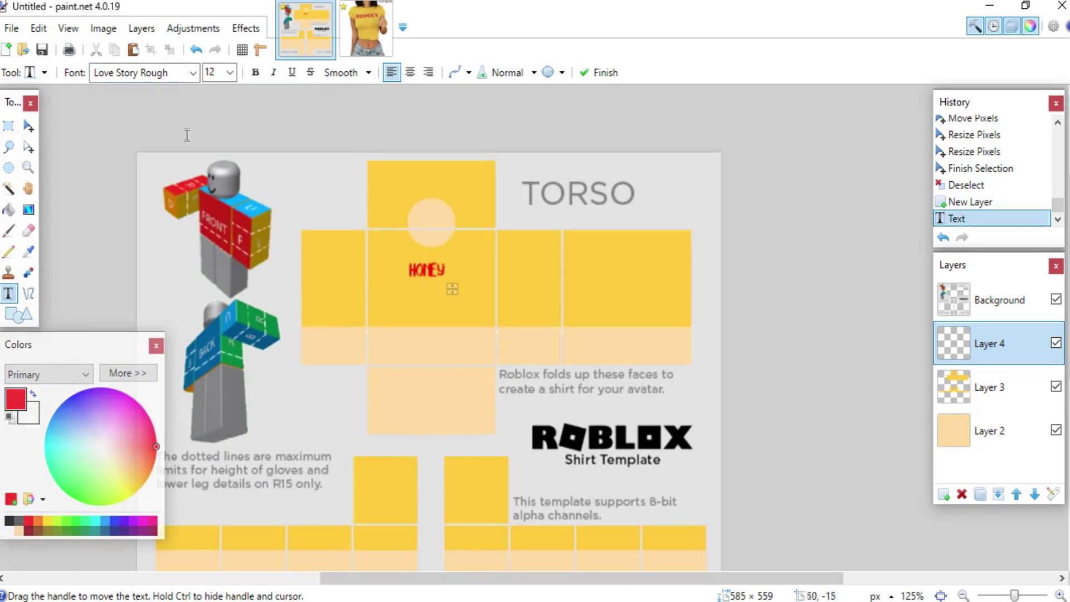
Step: Set the HONEY text size to 24 and center the text on the front torso panel below the neckline
{"action": "left_click", "coordinate": [230, 73]}
{"action": "left_click", "coordinate": [222, 214]}
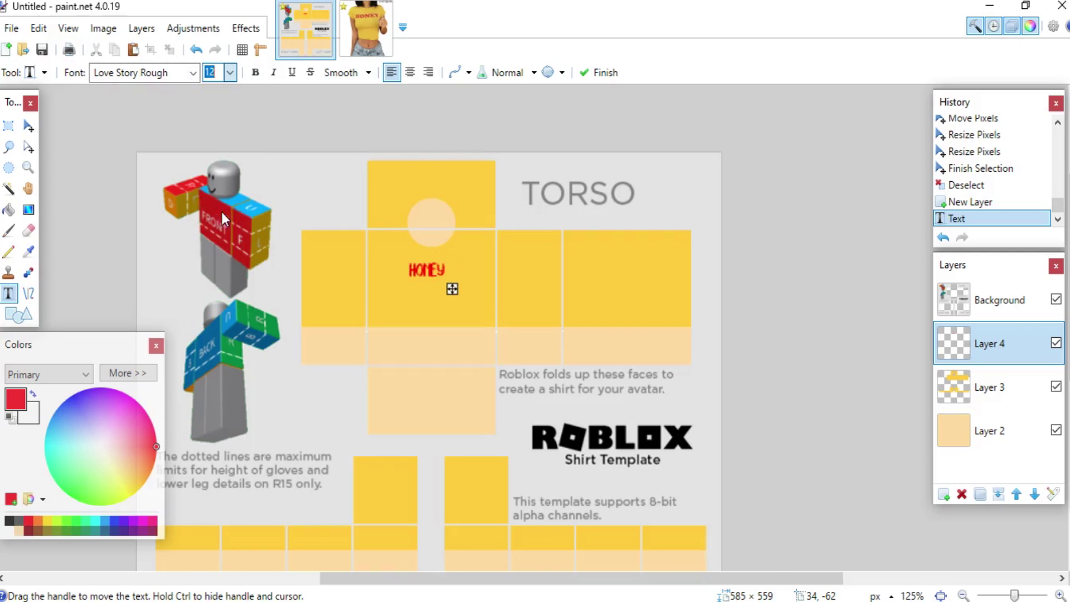
{"action": "mouse_move", "coordinate": [488, 298]}
{"action": "left_mouse_down"}
{"action": "mouse_move", "coordinate": [468, 296]}
{"action": "mouse_move", "coordinate": [475, 301]}
{"action": "left_mouse_up"}
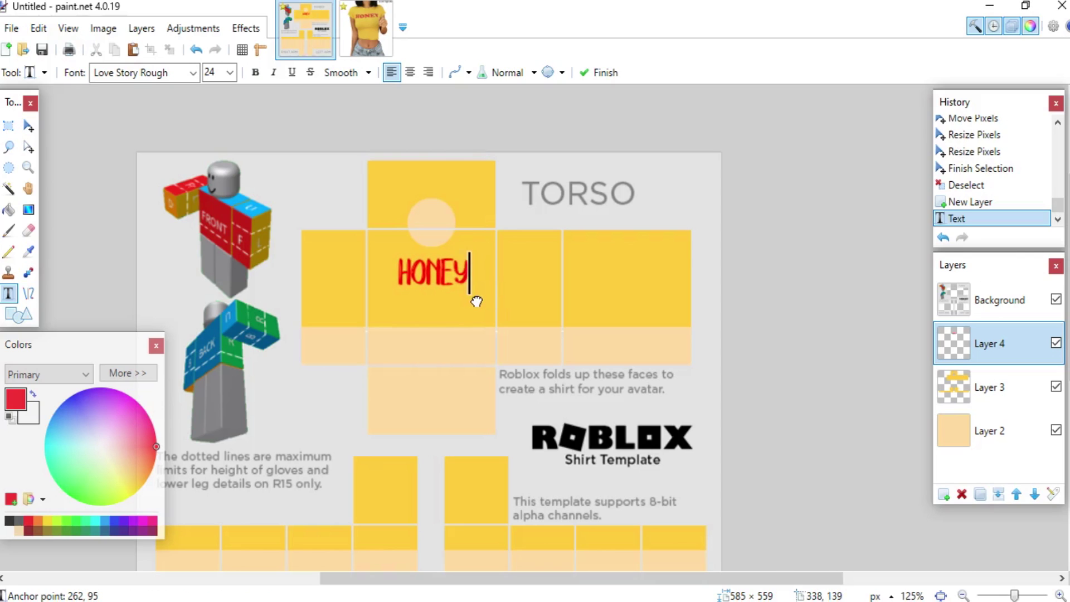
{"action": "left_click", "coordinate": [8, 126]}
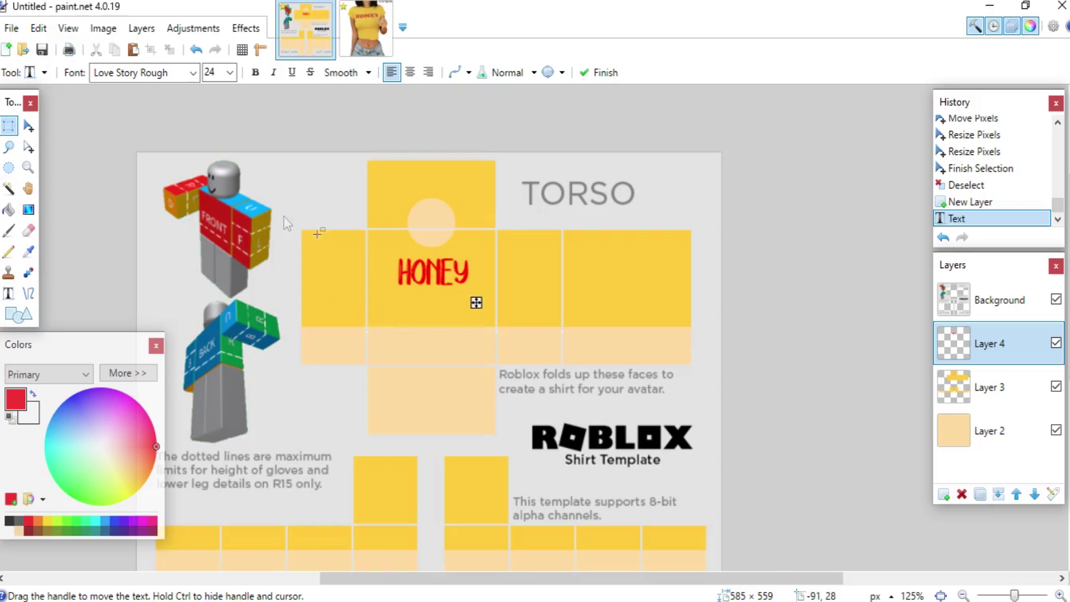
Step: Delete Layer 2, which holds the skin color, so the uncovered template areas are transparent
{"action": "scroll", "coordinate": [441, 391], "scroll_direction": "down", "scroll_amount": 4}
{"action": "scroll", "coordinate": [435, 411], "scroll_direction": "up", "scroll_amount": 3}
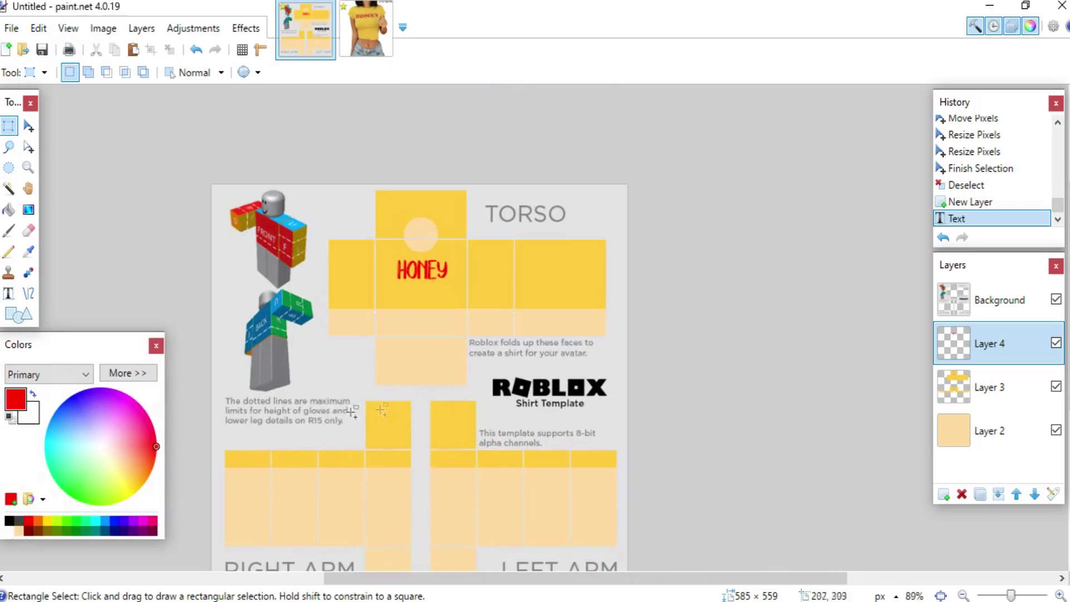
{"action": "scroll", "coordinate": [382, 410], "scroll_direction": "up", "scroll_amount": 1}
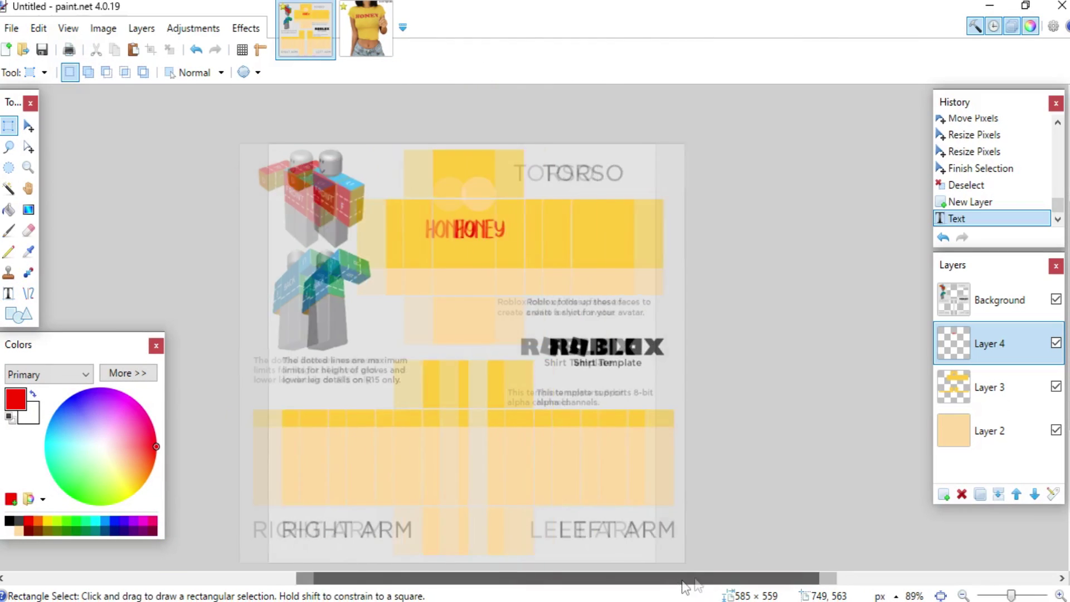
{"action": "left_click_drag", "start_coordinate": [685, 586], "coordinate": [669, 586]}
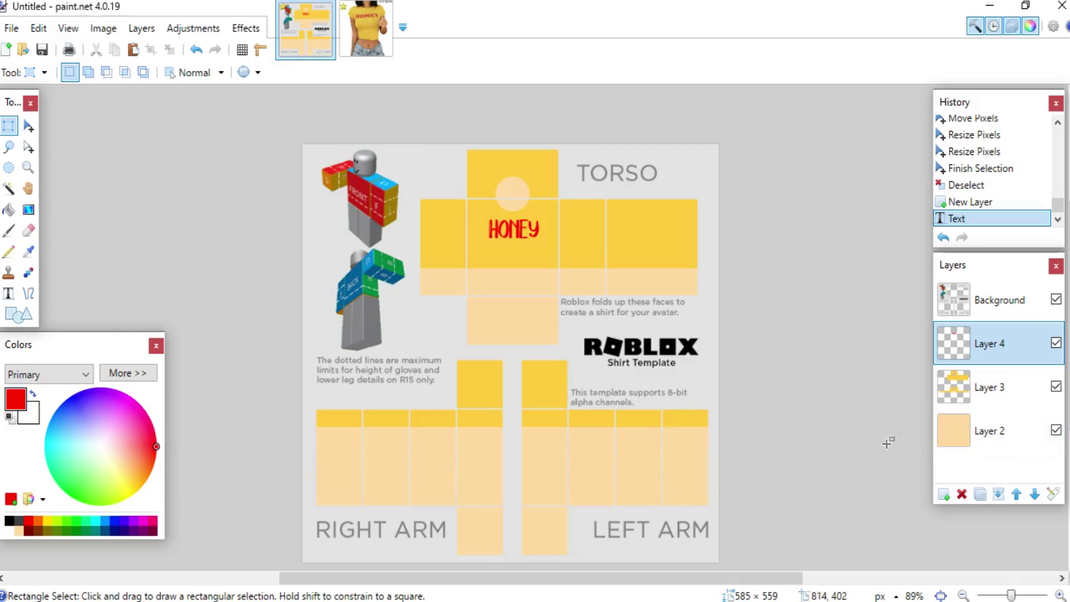
{"action": "left_click", "coordinate": [995, 428]}
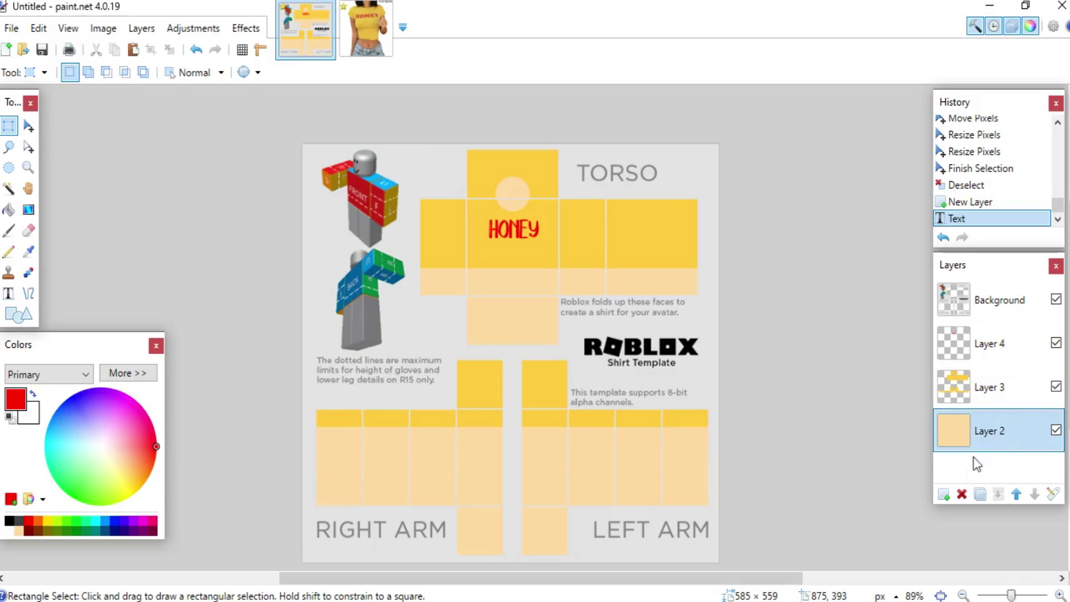
{"action": "left_click", "coordinate": [961, 495]}
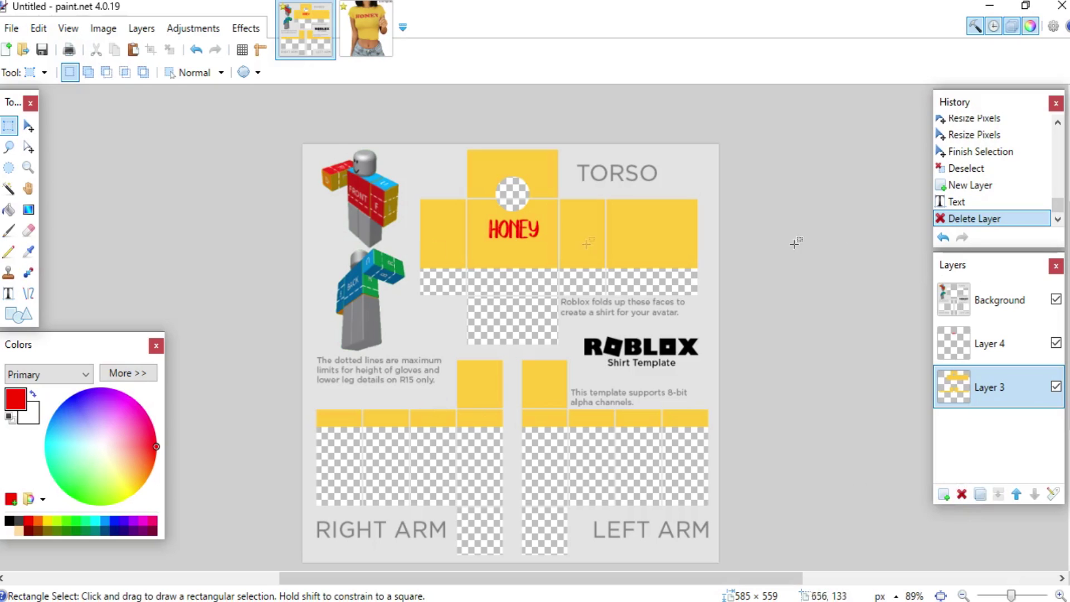
Step: Start saving the template under a new name and choose the Complete Templates folder inside Pictures > Designs as the location
{"action": "left_click", "coordinate": [10, 29]}
{"action": "left_click", "coordinate": [65, 164]}
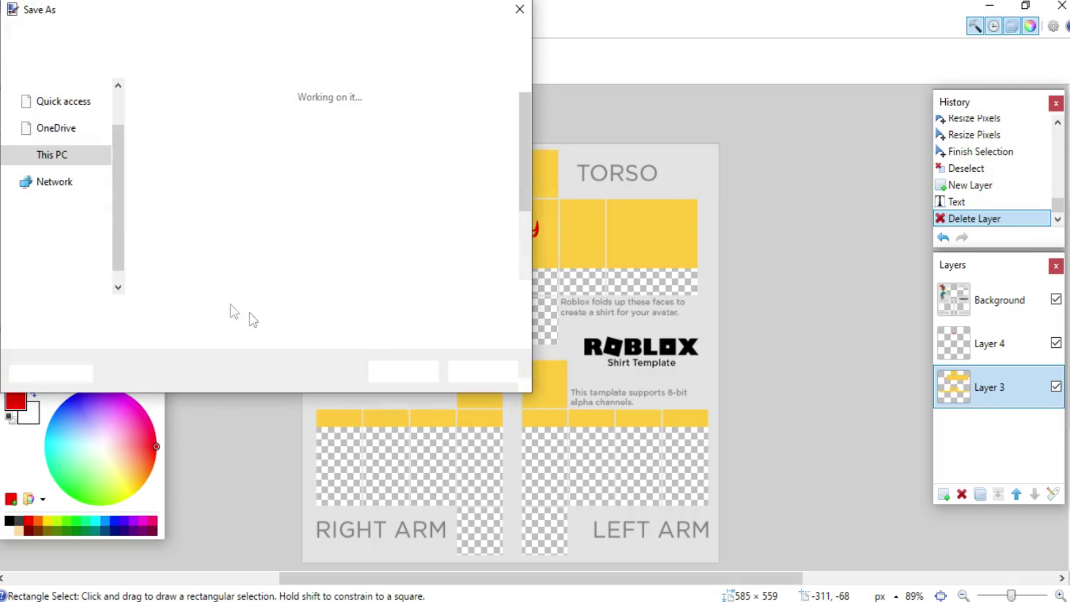
{"action": "mouse_move", "coordinate": [115, 209]}
{"action": "left_mouse_down"}
{"action": "mouse_move", "coordinate": [118, 159]}
{"action": "mouse_move", "coordinate": [117, 228]}
{"action": "left_mouse_up"}
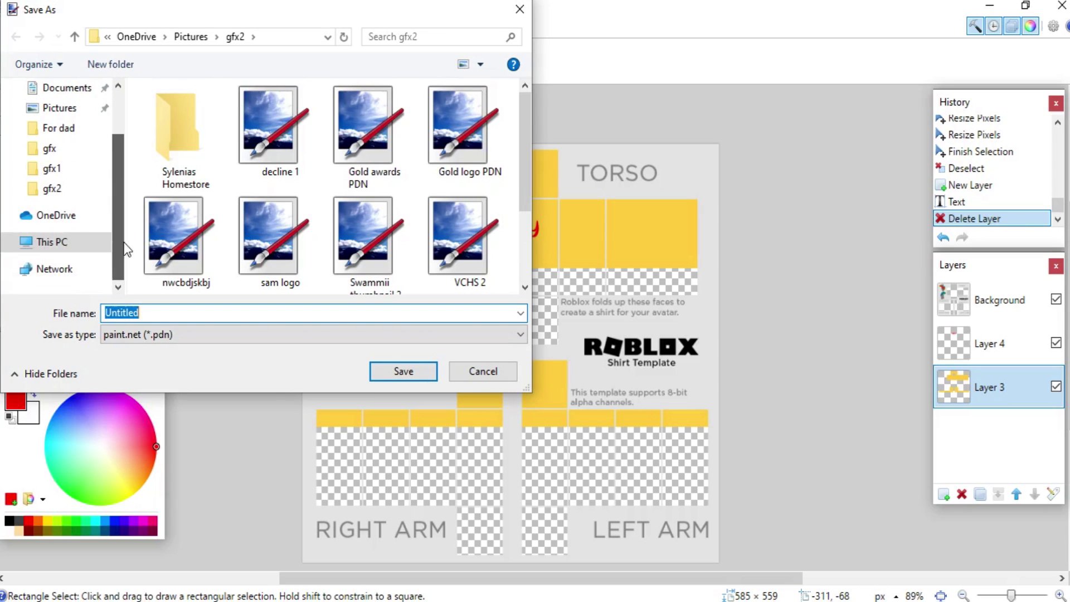
{"action": "left_click", "coordinate": [8, 216]}
{"action": "left_click_drag", "start_coordinate": [122, 211], "coordinate": [123, 233]}
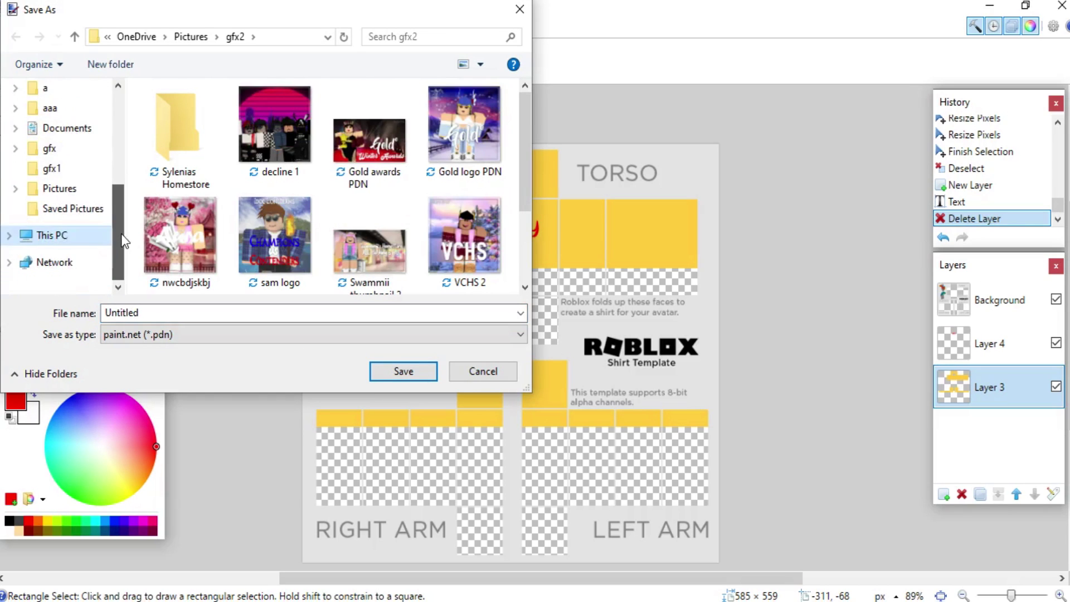
{"action": "left_click", "coordinate": [54, 192]}
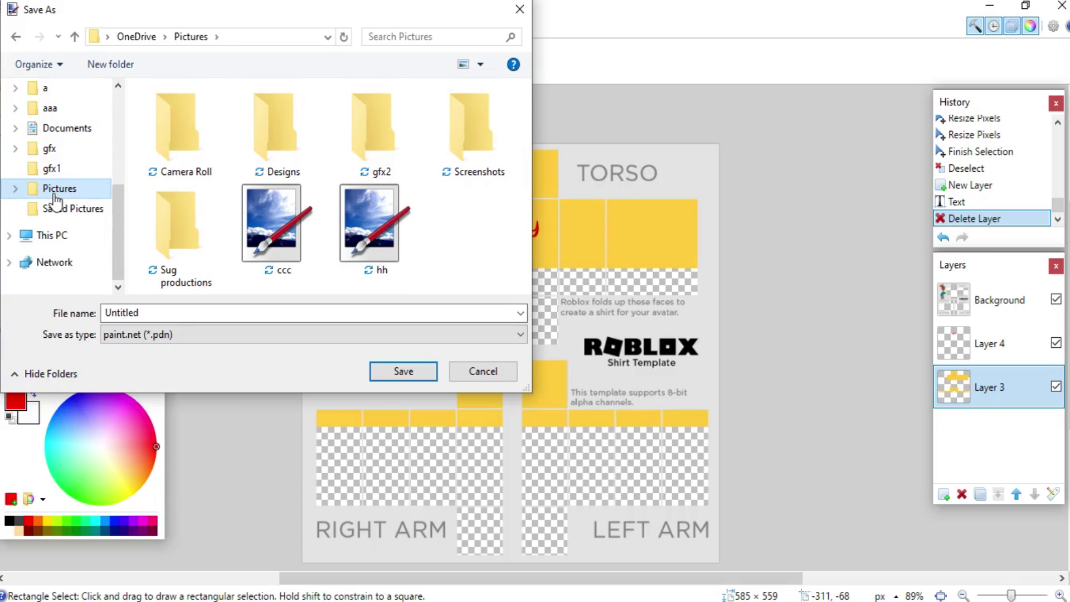
{"action": "double_click", "coordinate": [268, 123]}
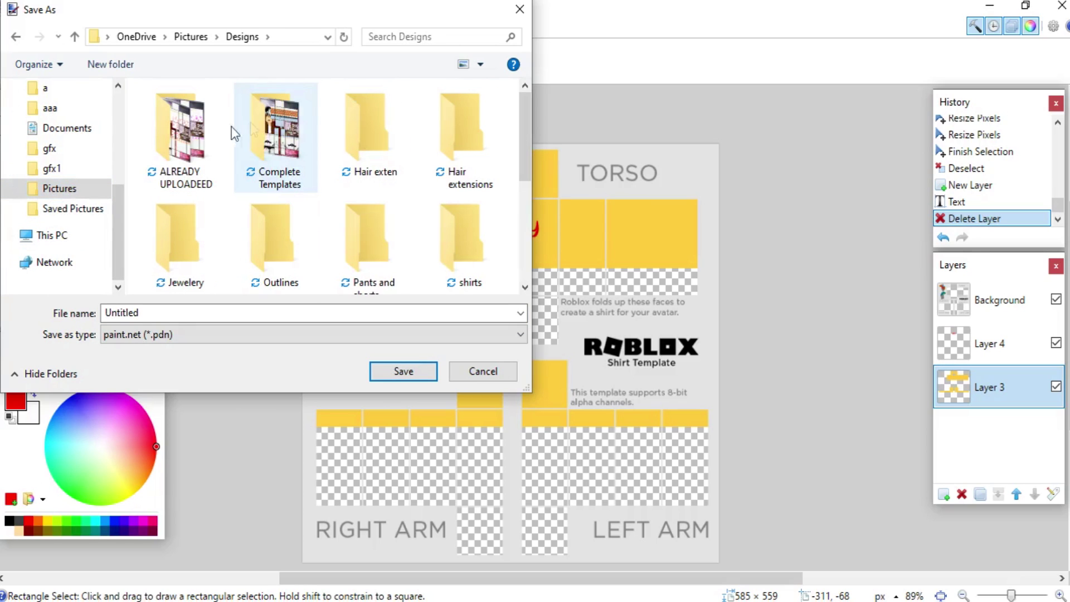
{"action": "double_click", "coordinate": [267, 128]}
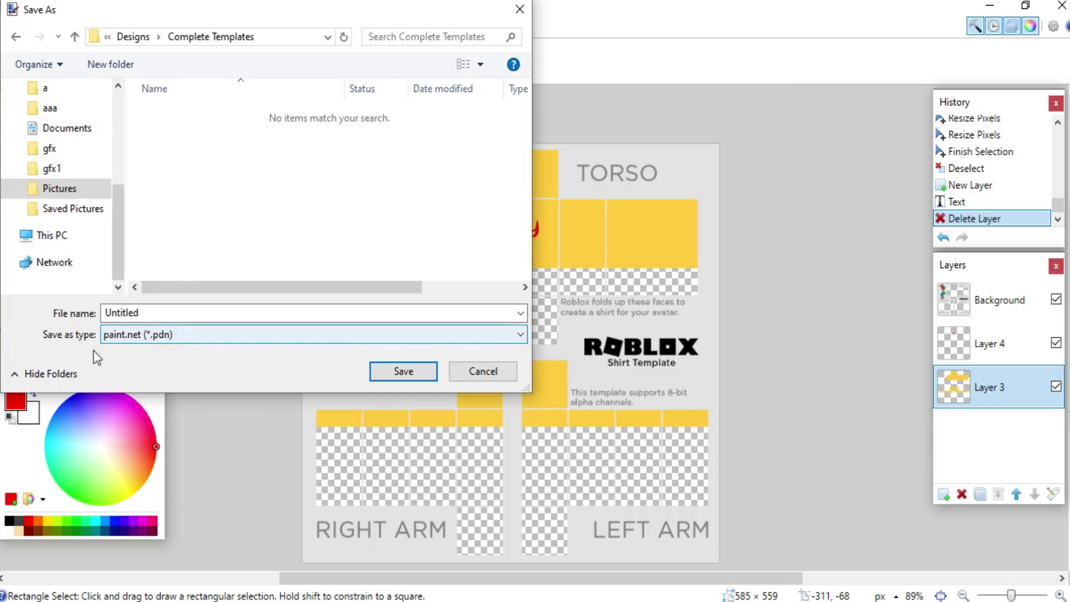
{"action": "left_click_drag", "start_coordinate": [340, 17], "coordinate": [582, 86]}
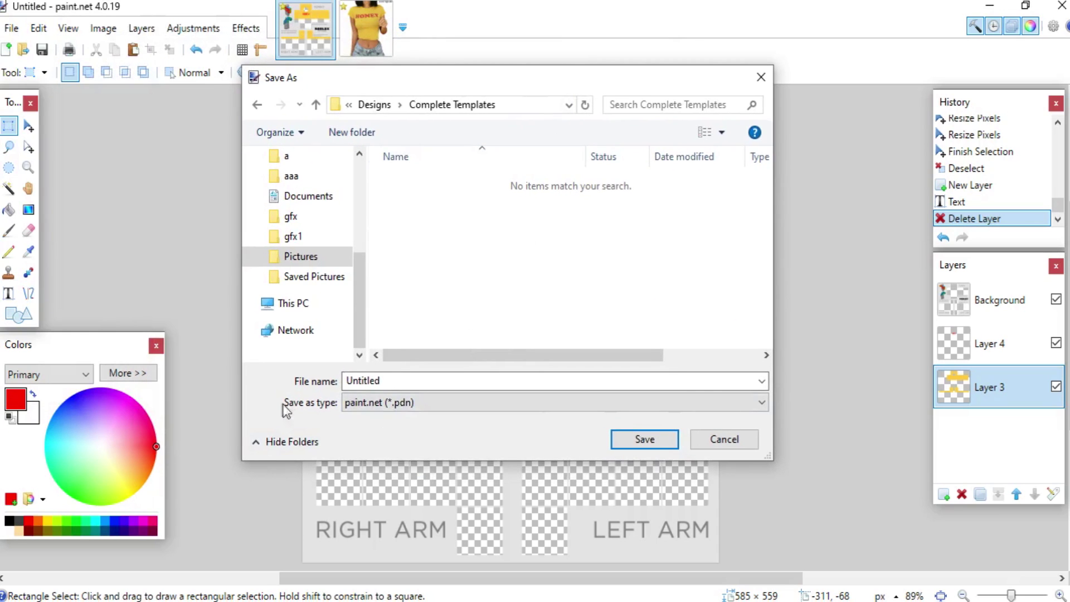
Step: Save the template as a PNG named Honey shirt with auto-detected bit depth, flattening the image
{"action": "left_click", "coordinate": [437, 401]}
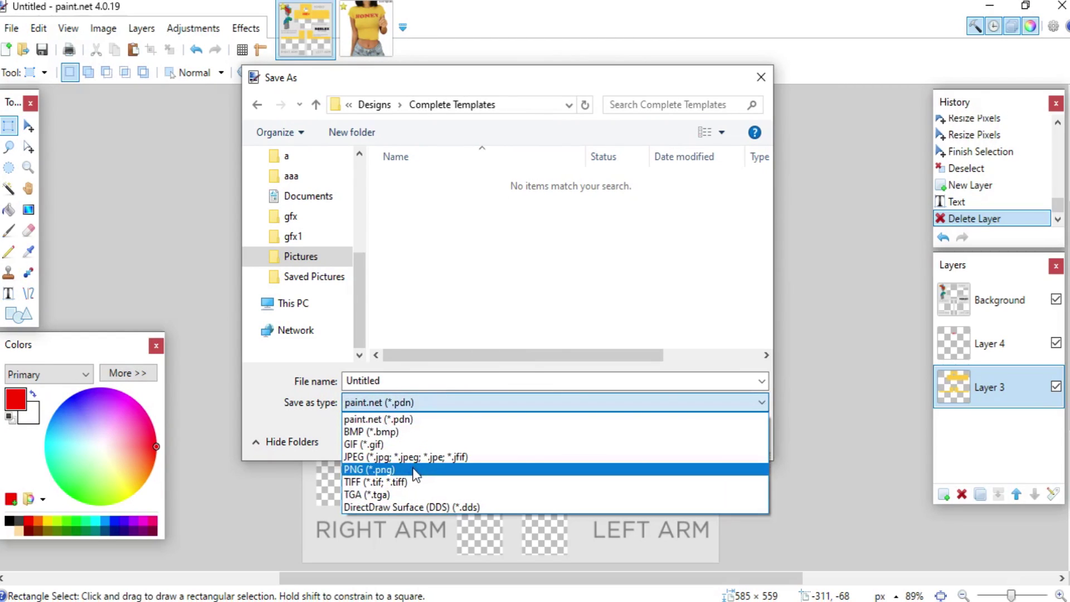
{"action": "left_click", "coordinate": [413, 468]}
{"action": "double_click", "coordinate": [449, 382]}
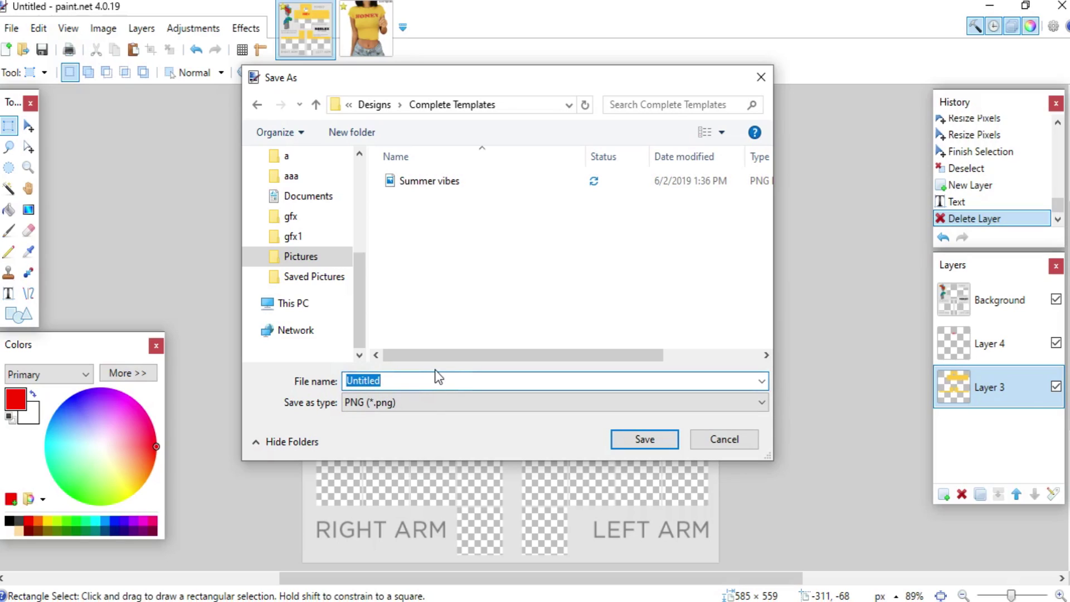
{"action": "type", "text": "Honey shirt"}
{"action": "left_click", "coordinate": [660, 435]}
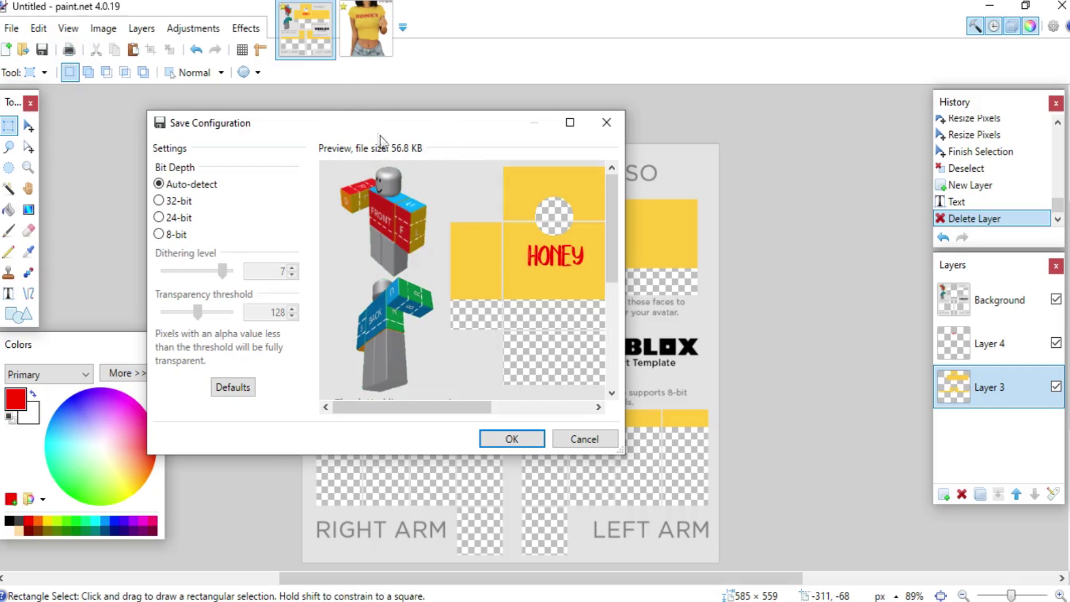
{"action": "left_click", "coordinate": [511, 438]}
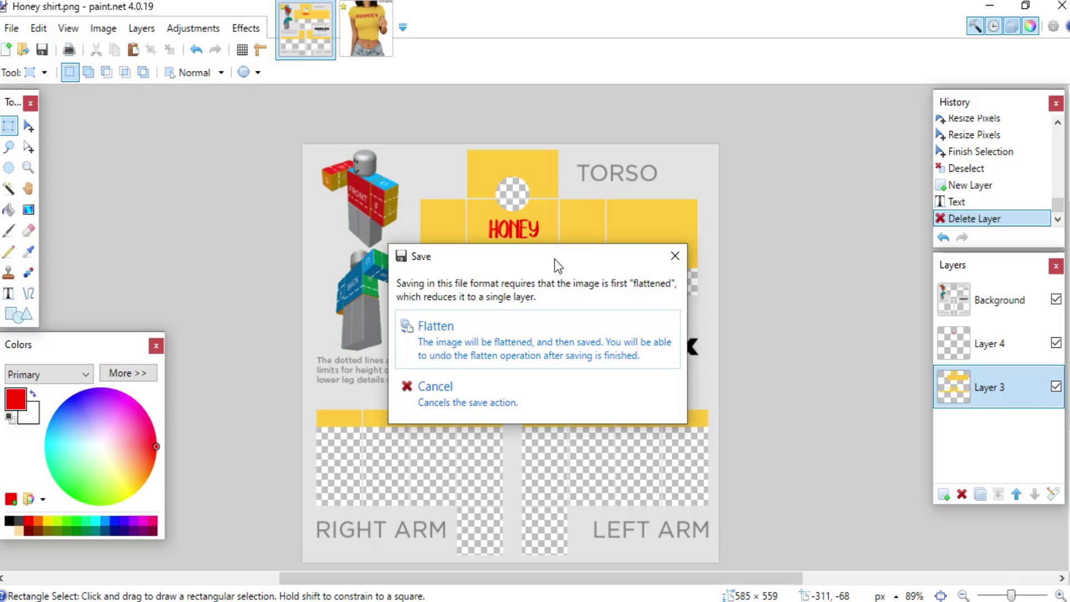
{"action": "left_click", "coordinate": [503, 334]}
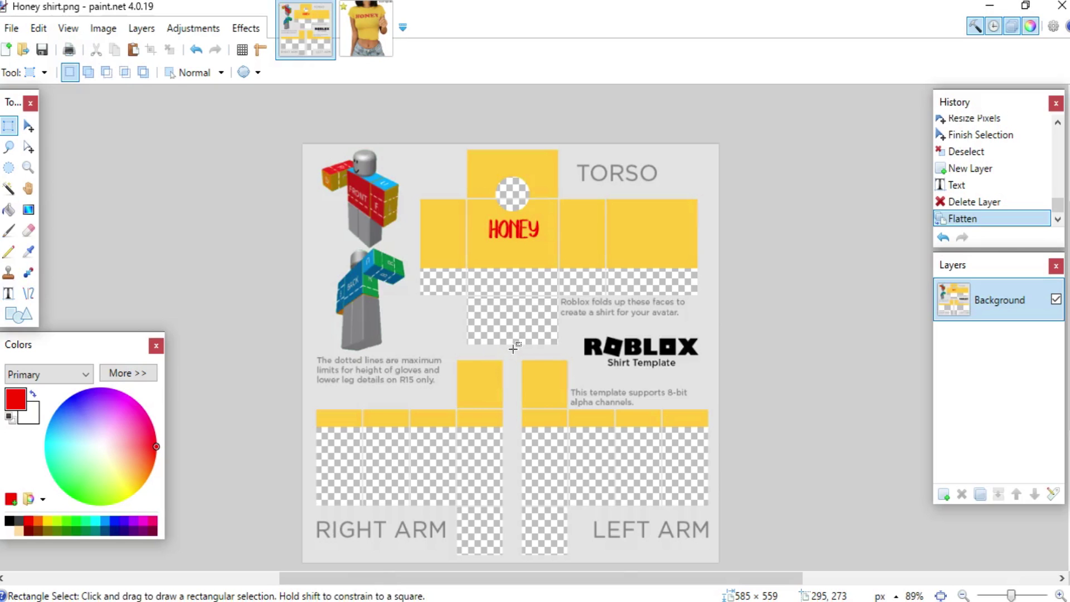
Step: Switch to the Roblox Develop page in Chrome and show the shirt creation form for the Sug Productions! group
{"action": "left_click", "coordinate": [353, 601]}
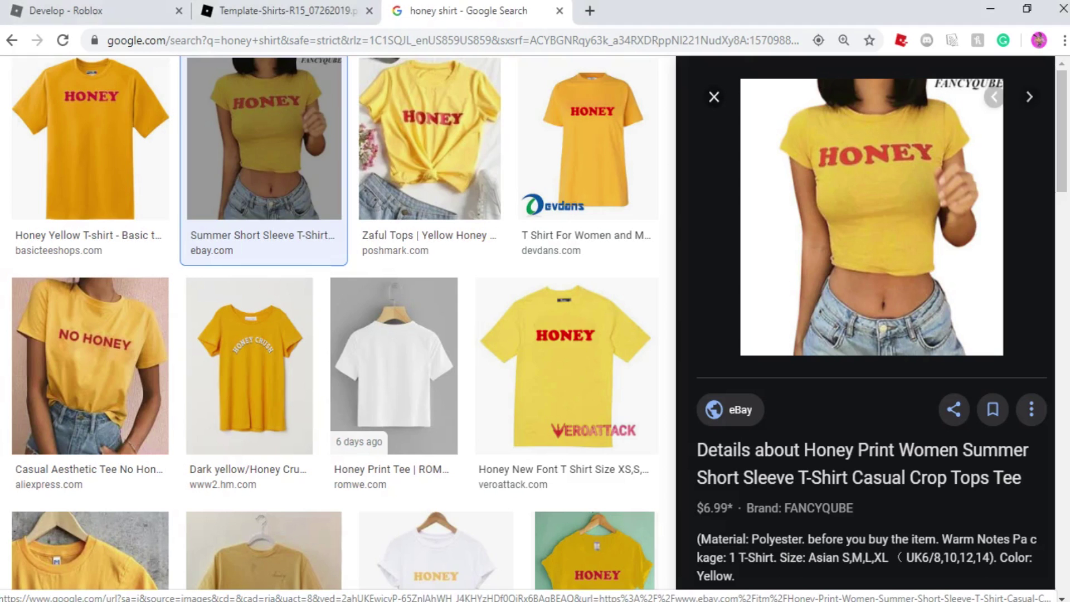
{"action": "left_click", "coordinate": [122, 6]}
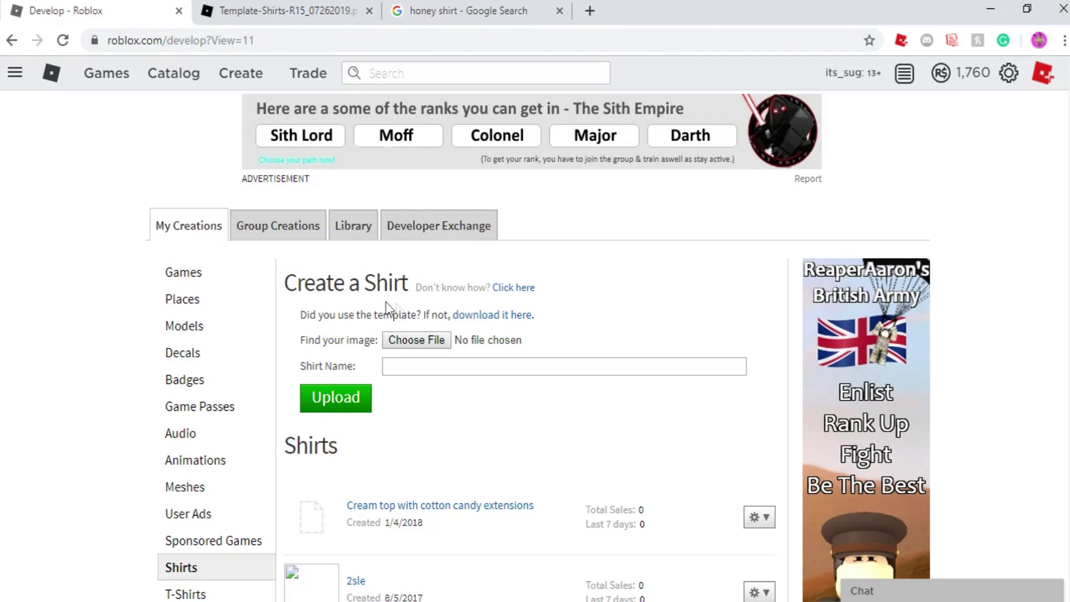
{"action": "scroll", "coordinate": [401, 297], "scroll_direction": "down", "scroll_amount": 1}
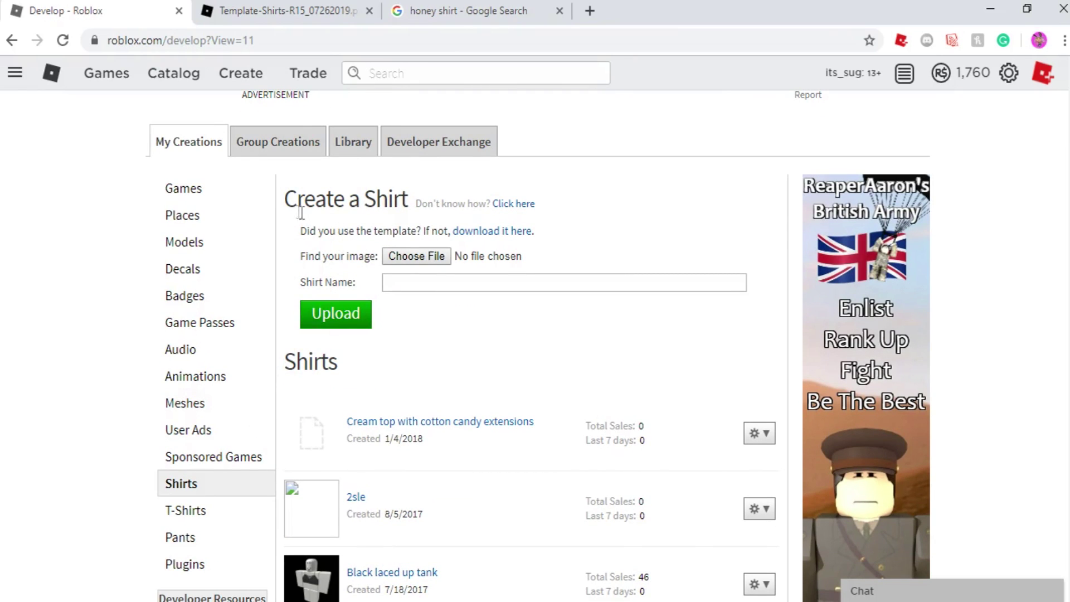
{"action": "scroll", "coordinate": [401, 259], "scroll_direction": "down", "scroll_amount": 1}
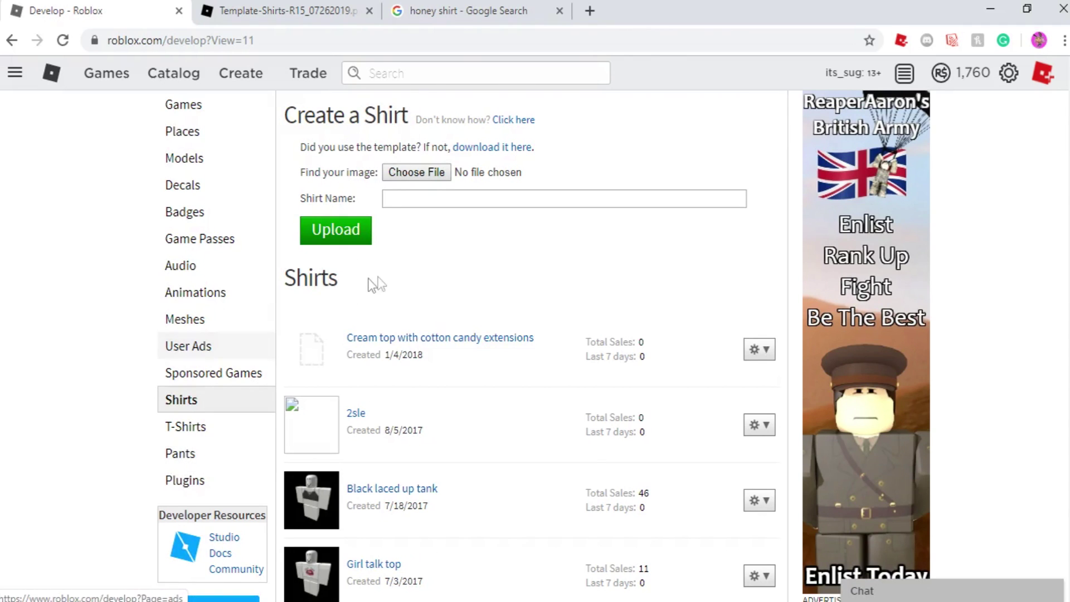
{"action": "scroll", "coordinate": [371, 286], "scroll_direction": "up", "scroll_amount": 1}
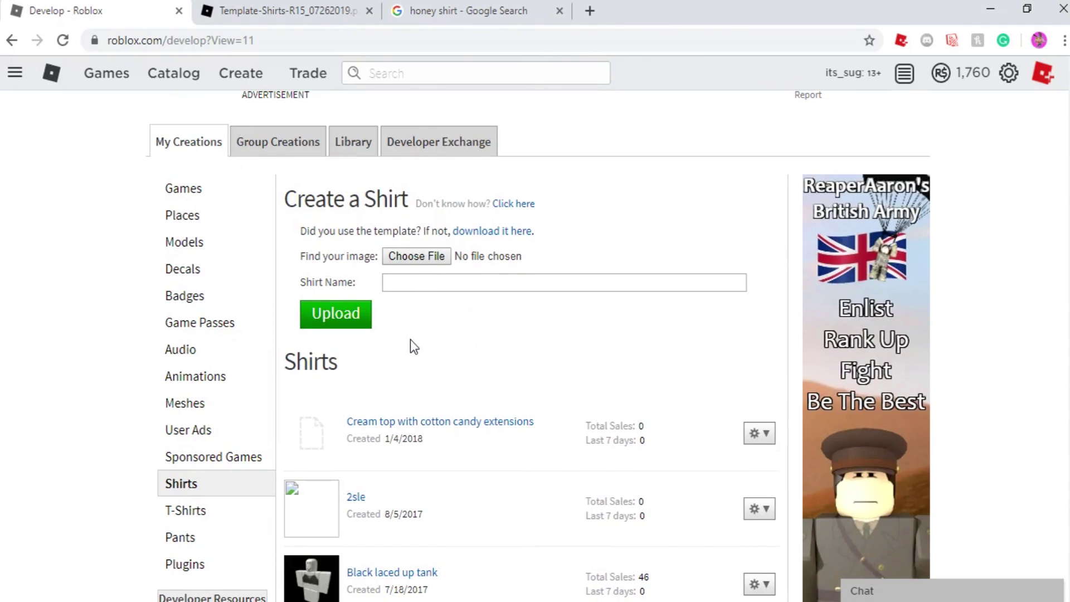
{"action": "left_click", "coordinate": [277, 143]}
{"action": "scroll", "coordinate": [446, 301], "scroll_direction": "down", "scroll_amount": 1}
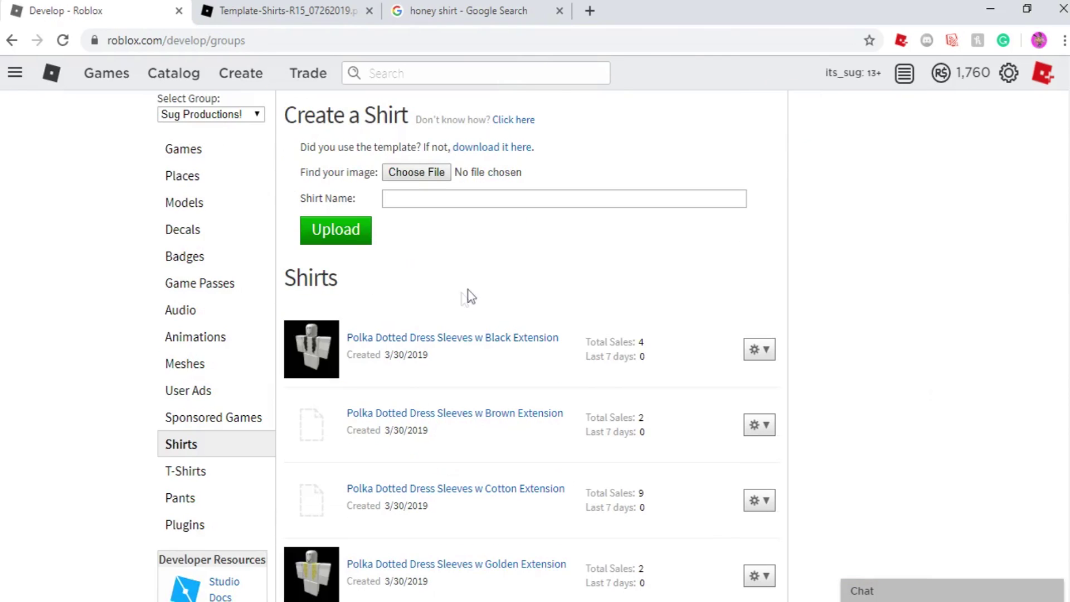
{"action": "scroll", "coordinate": [471, 294], "scroll_direction": "up", "scroll_amount": 1}
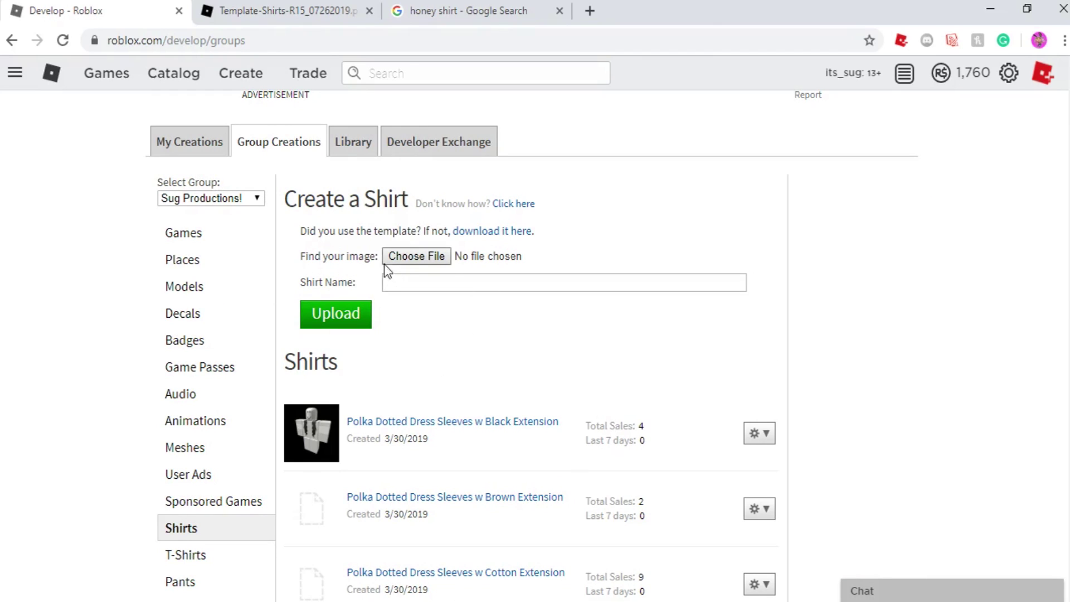
Step: Upload Honey shirt.png from Pictures > Designs > Complete Templates as a group shirt named Honey shirt
{"action": "left_click", "coordinate": [418, 257]}
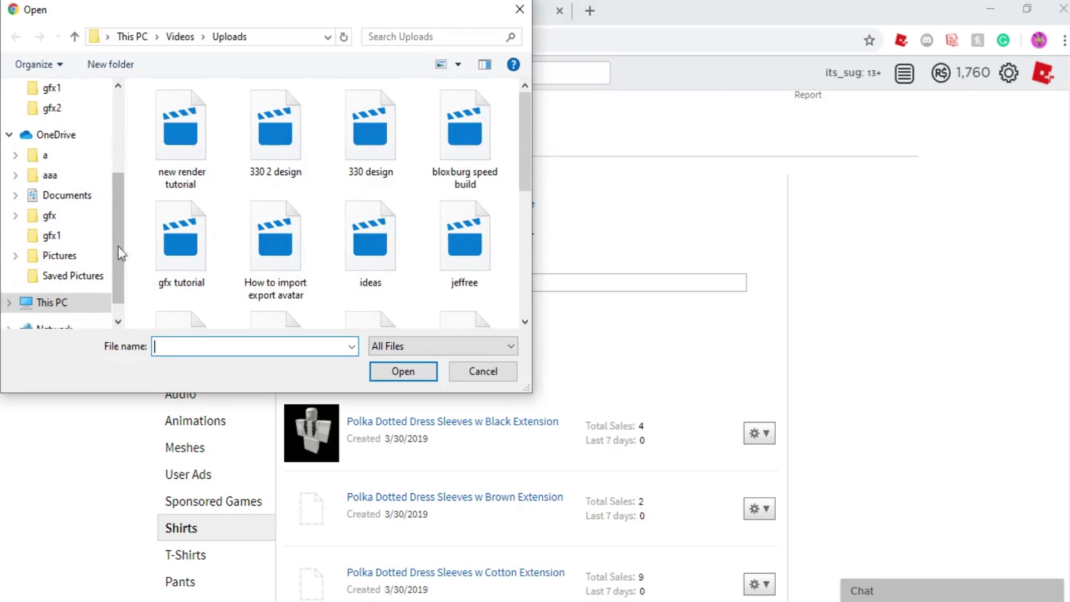
{"action": "left_click", "coordinate": [73, 255]}
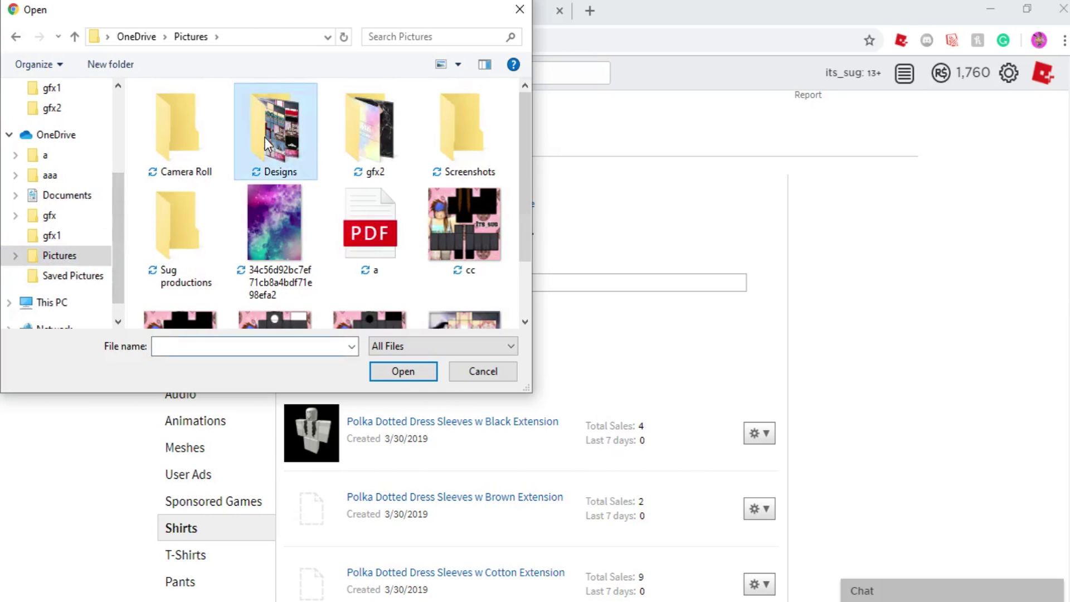
{"action": "double_click", "coordinate": [266, 137]}
{"action": "double_click", "coordinate": [263, 141]}
{"action": "left_click", "coordinate": [212, 116]}
{"action": "left_click", "coordinate": [405, 372]}
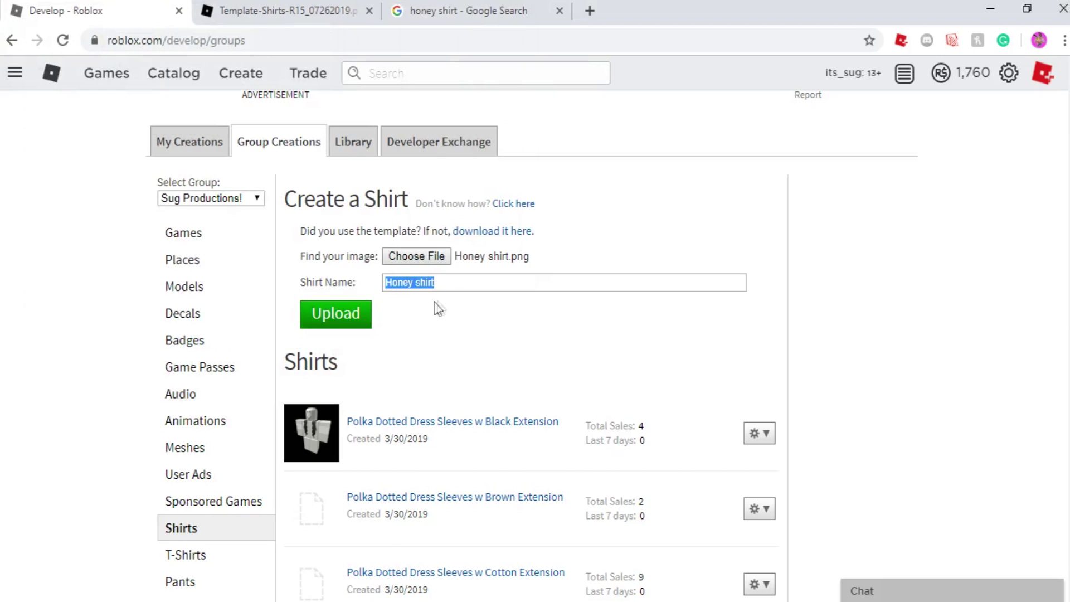
{"action": "left_click", "coordinate": [476, 280]}
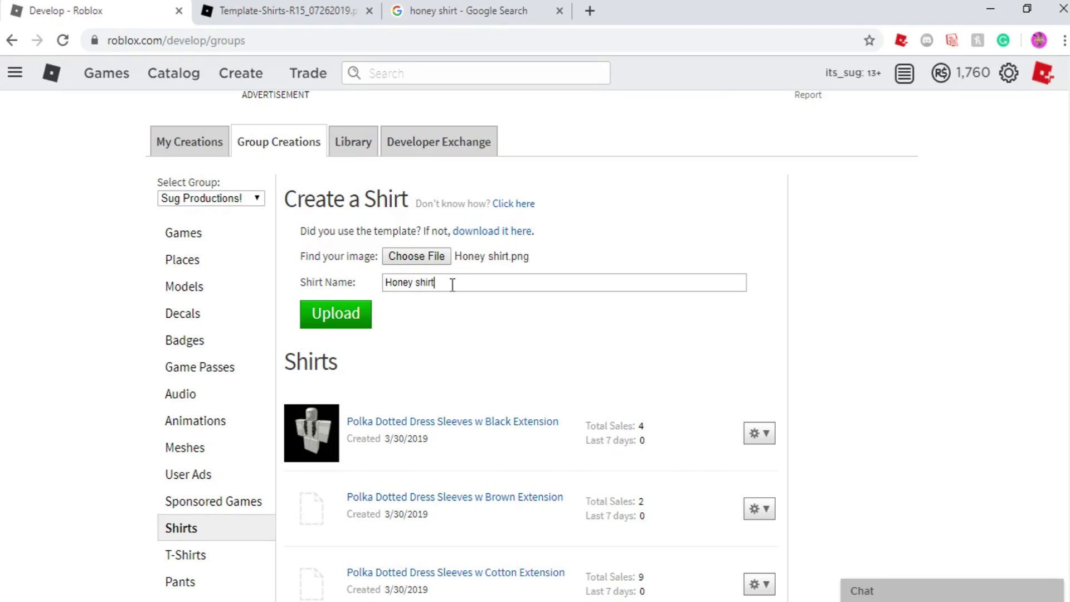
{"action": "left_click", "coordinate": [353, 314]}
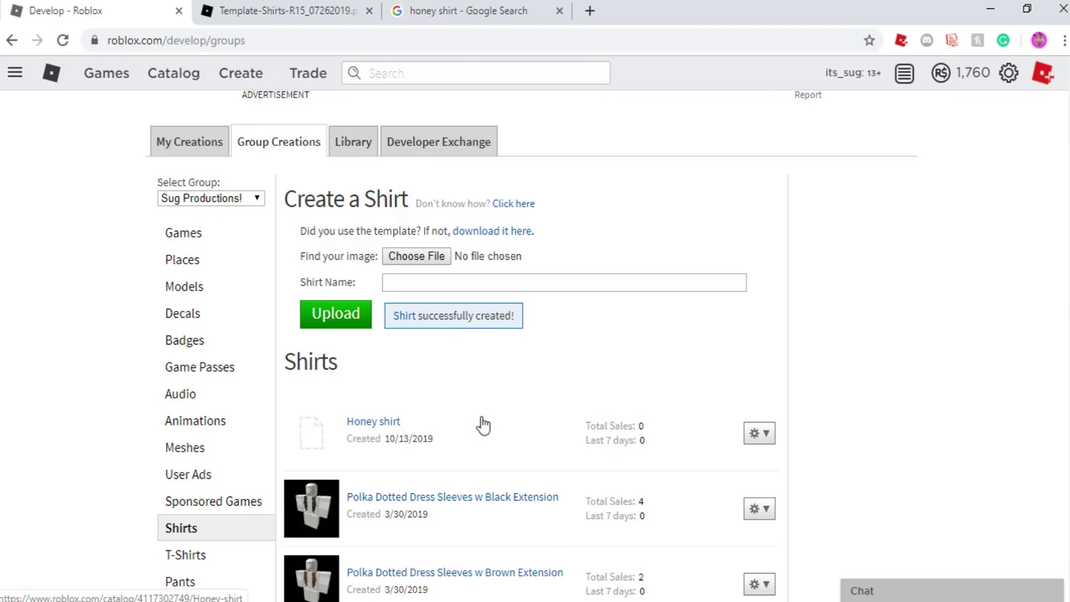
Step: Configure the uploaded Honey shirt to be sold for 5 Robux and save the item's changes
{"action": "left_click", "coordinate": [760, 433]}
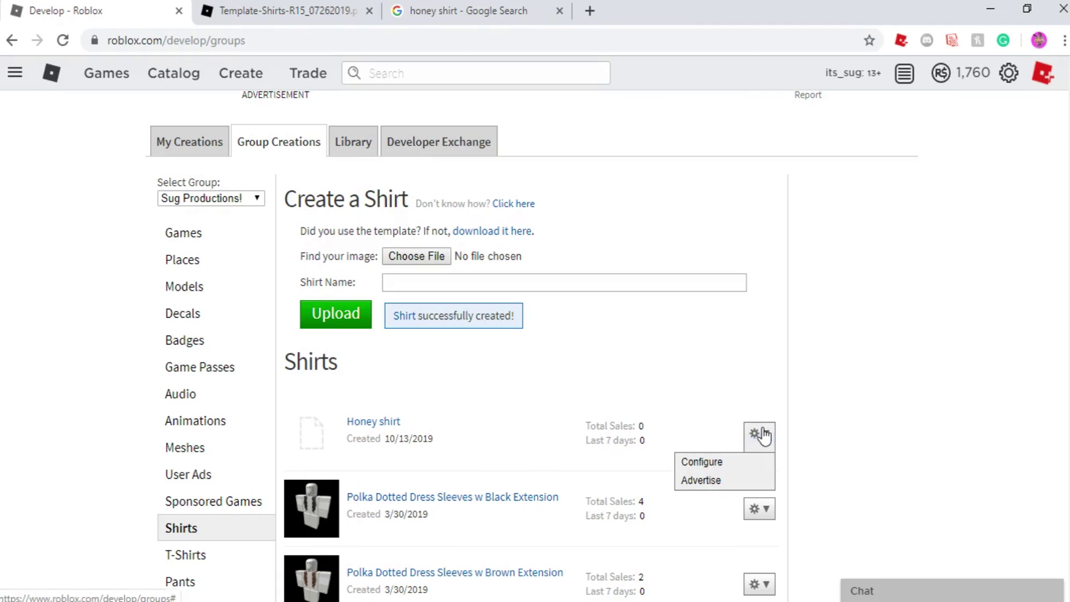
{"action": "left_click", "coordinate": [731, 463]}
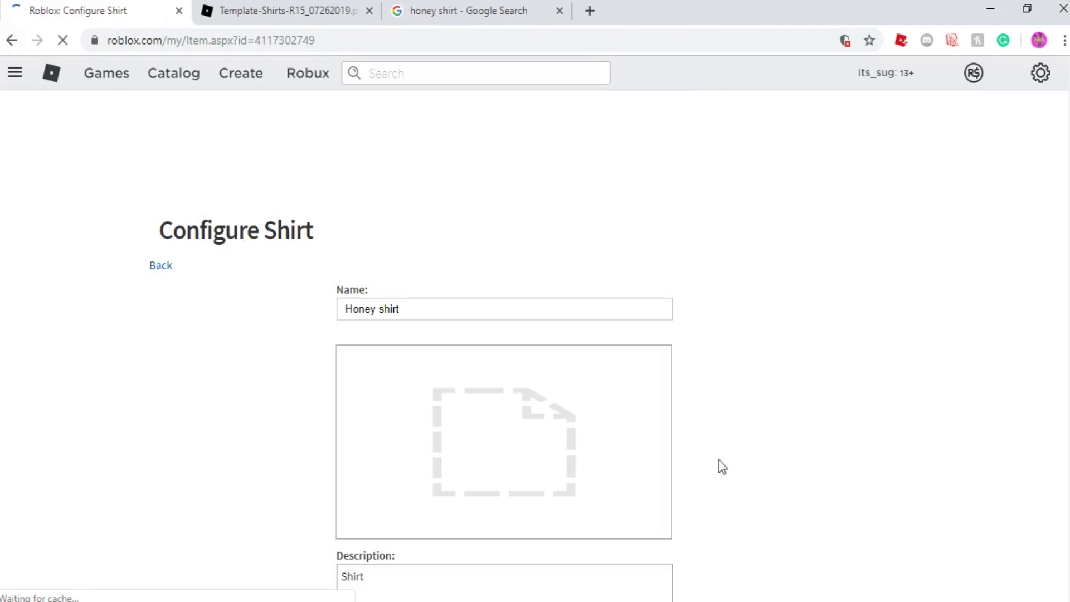
{"action": "scroll", "coordinate": [426, 365], "scroll_direction": "down", "scroll_amount": 3}
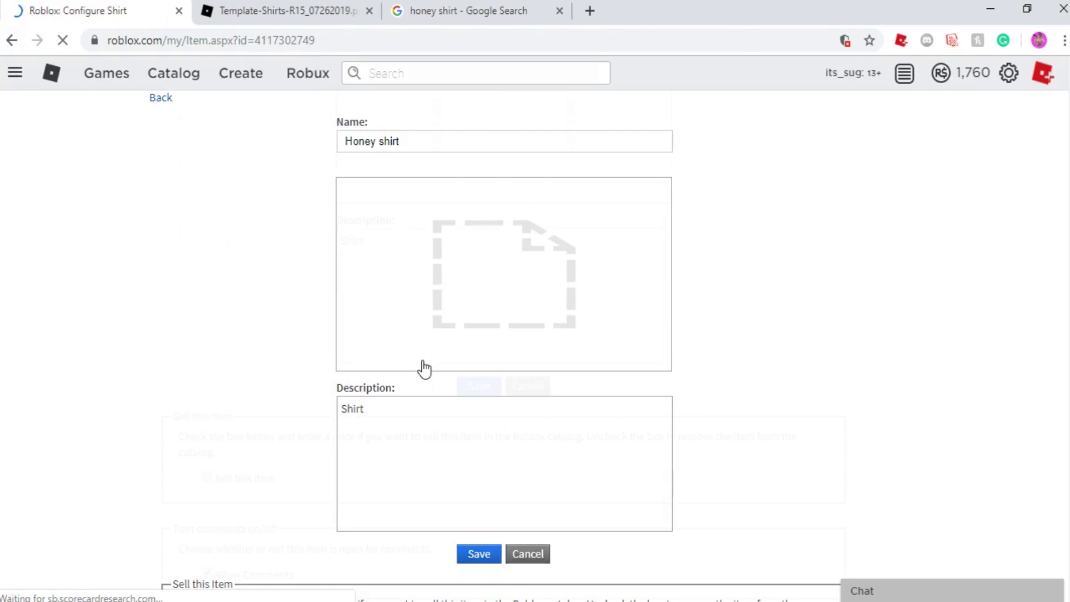
{"action": "scroll", "coordinate": [424, 365], "scroll_direction": "down", "scroll_amount": 5}
{"action": "left_click", "coordinate": [208, 393]}
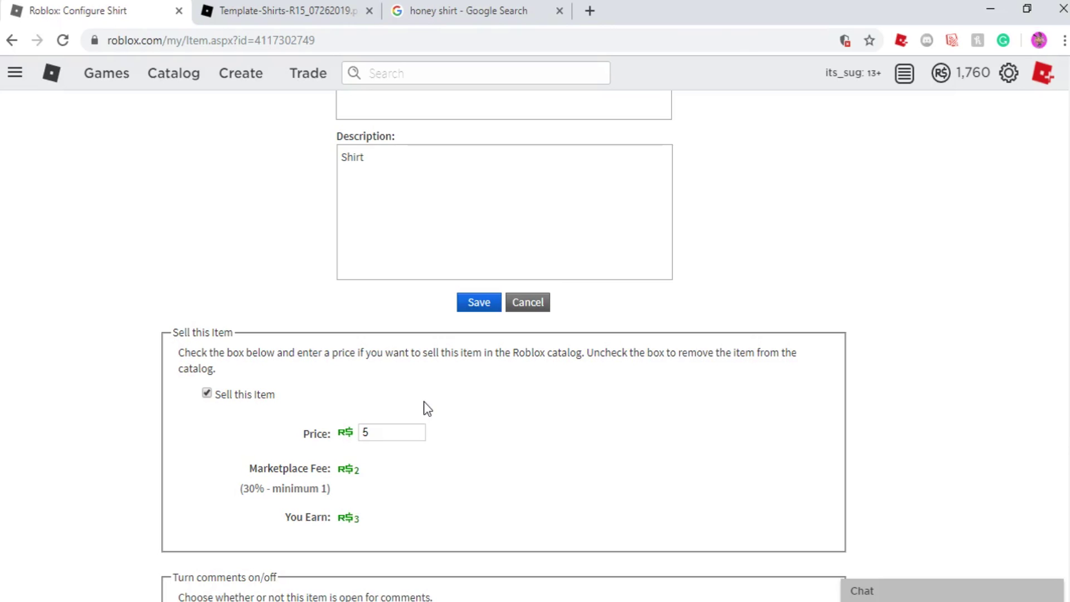
{"action": "left_click", "coordinate": [484, 303]}
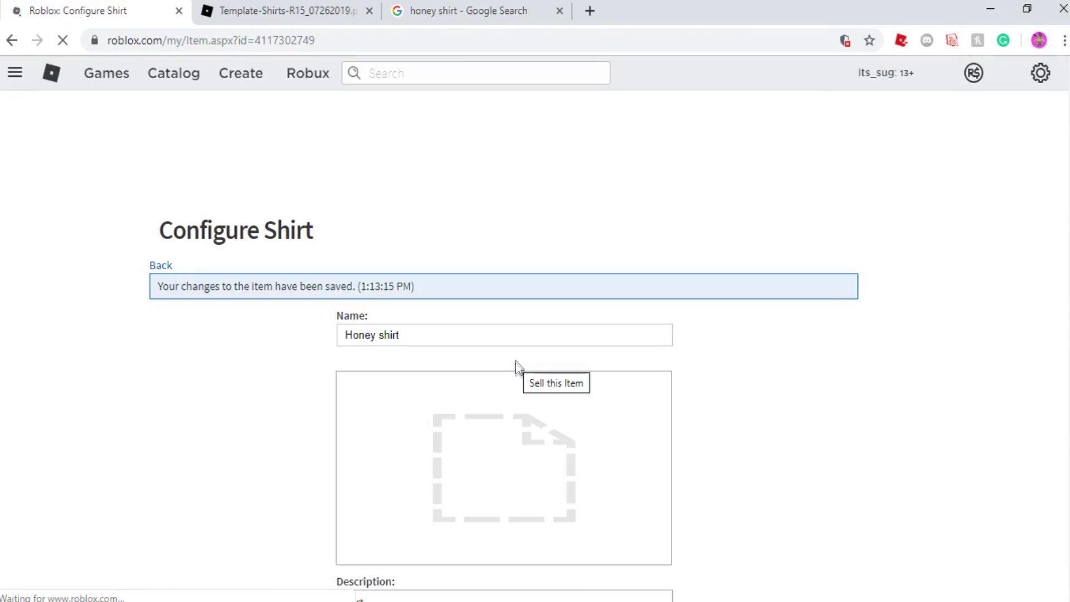
Step: Leave the shirt configuration and go to the Roblox home page
{"action": "scroll", "coordinate": [509, 414], "scroll_direction": "down", "scroll_amount": 3}
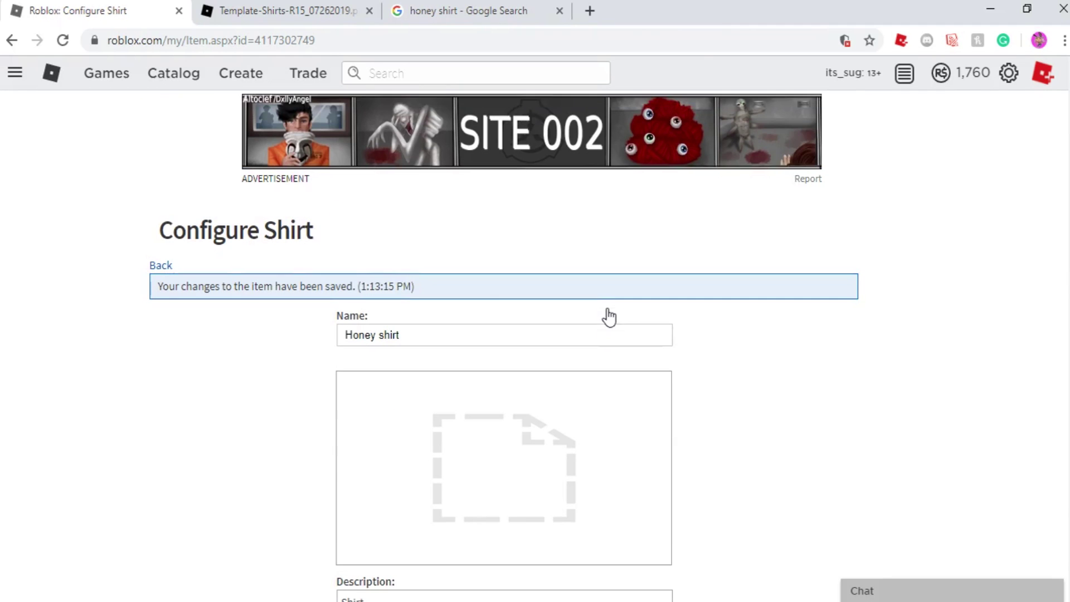
{"action": "left_click", "coordinate": [49, 77]}
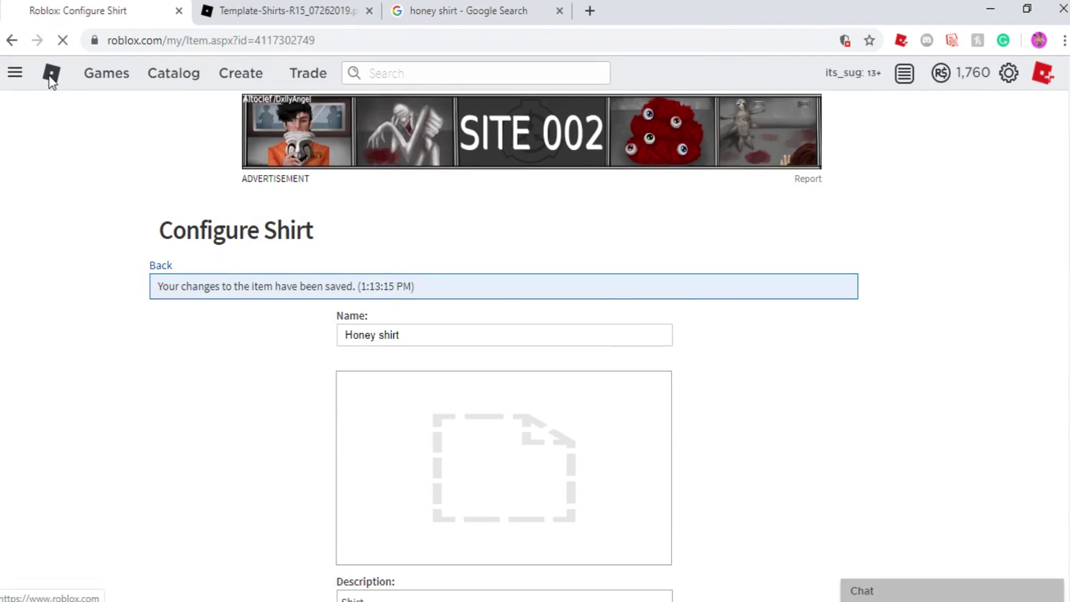